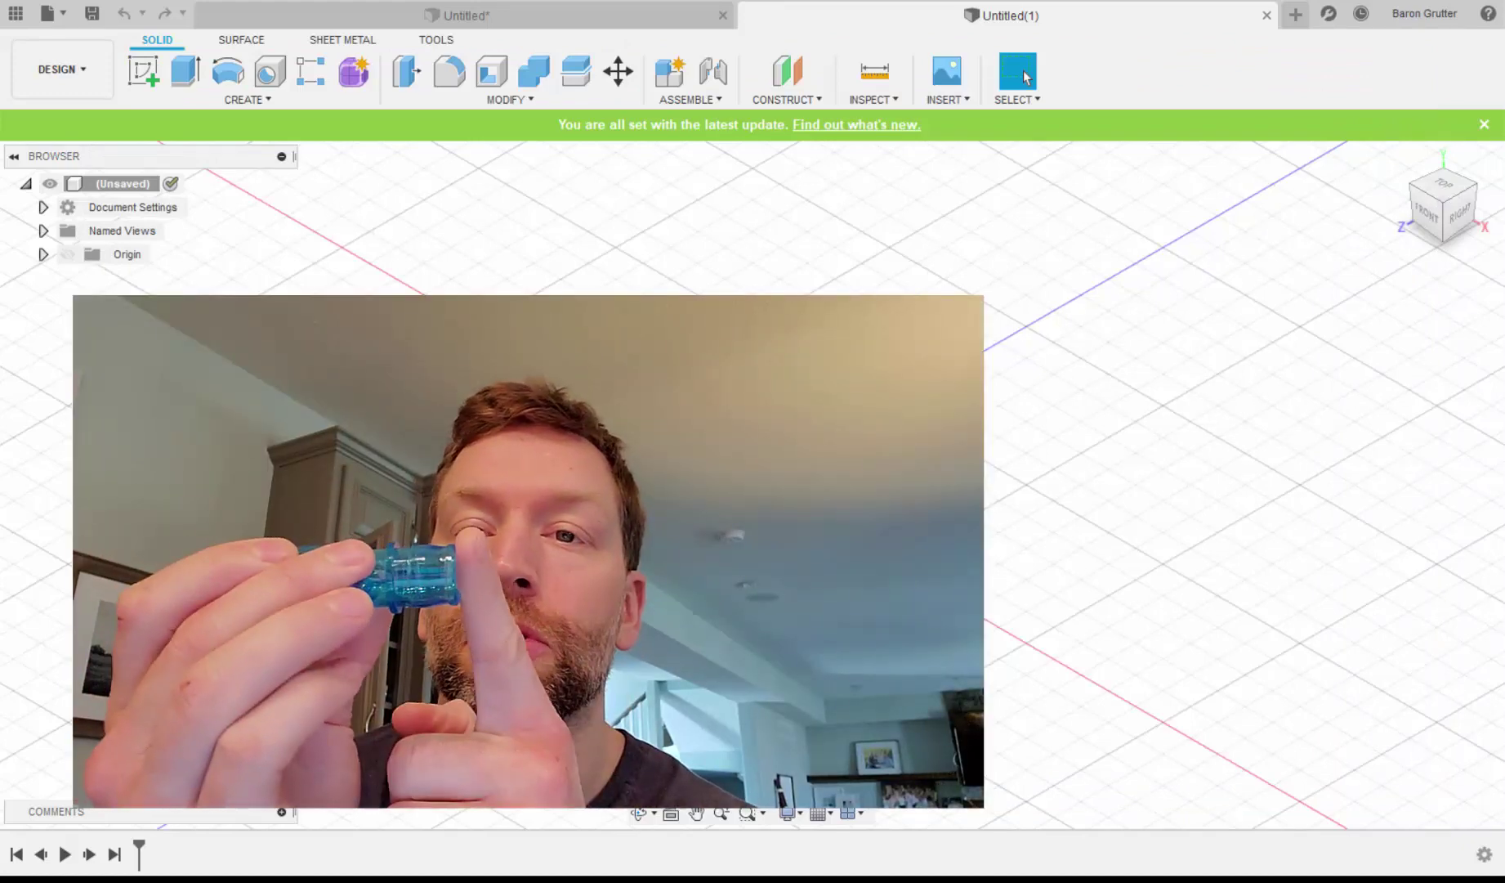
# Bring up the Notepad notes listing the connector measurements, including female ID 22 and OD 25.2.
pyautogui.hotkey('alt', 'Tab')
pyautogui.hotkey('alt', 'Tab')
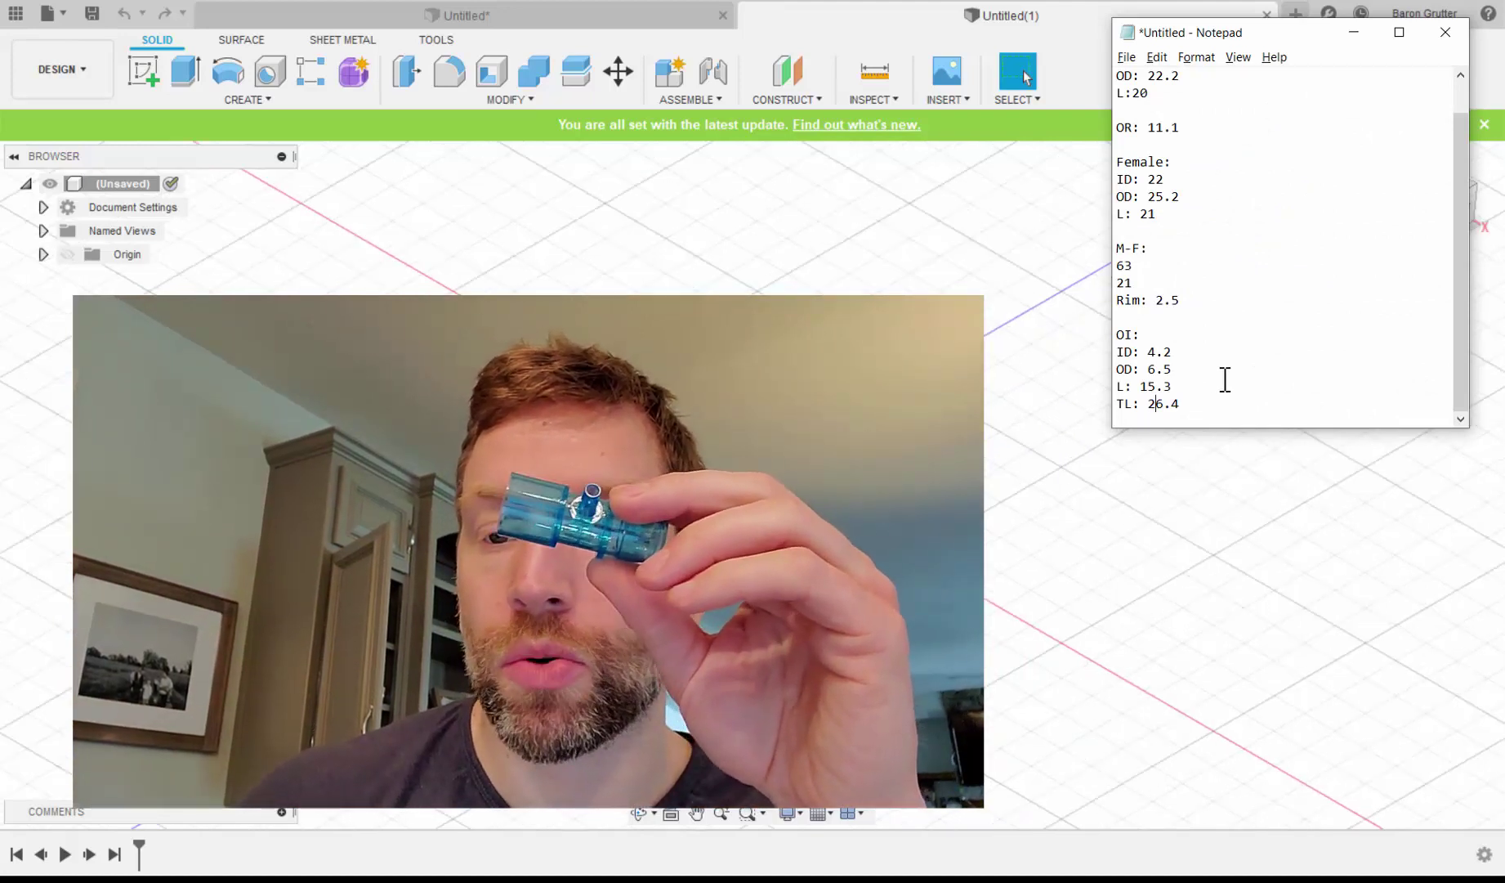
# Below TL: 26.4, list the positions 18.5, 21.5, 37.5, 39 and 60.5, one per line.
pyautogui.press('Return')
pyautogui.press('Return')
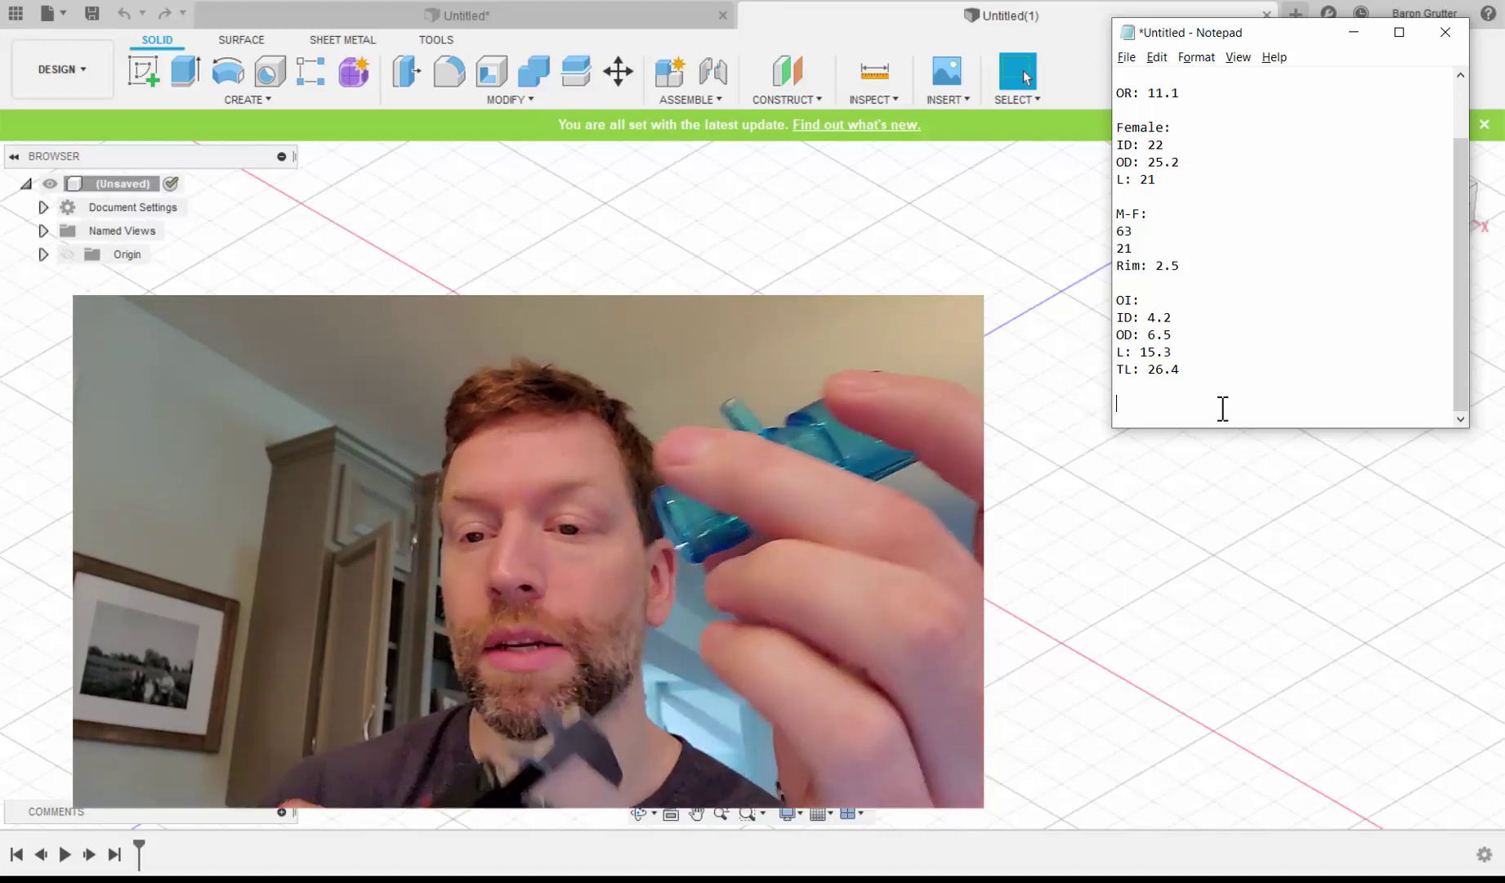
pyautogui.write('18.5')
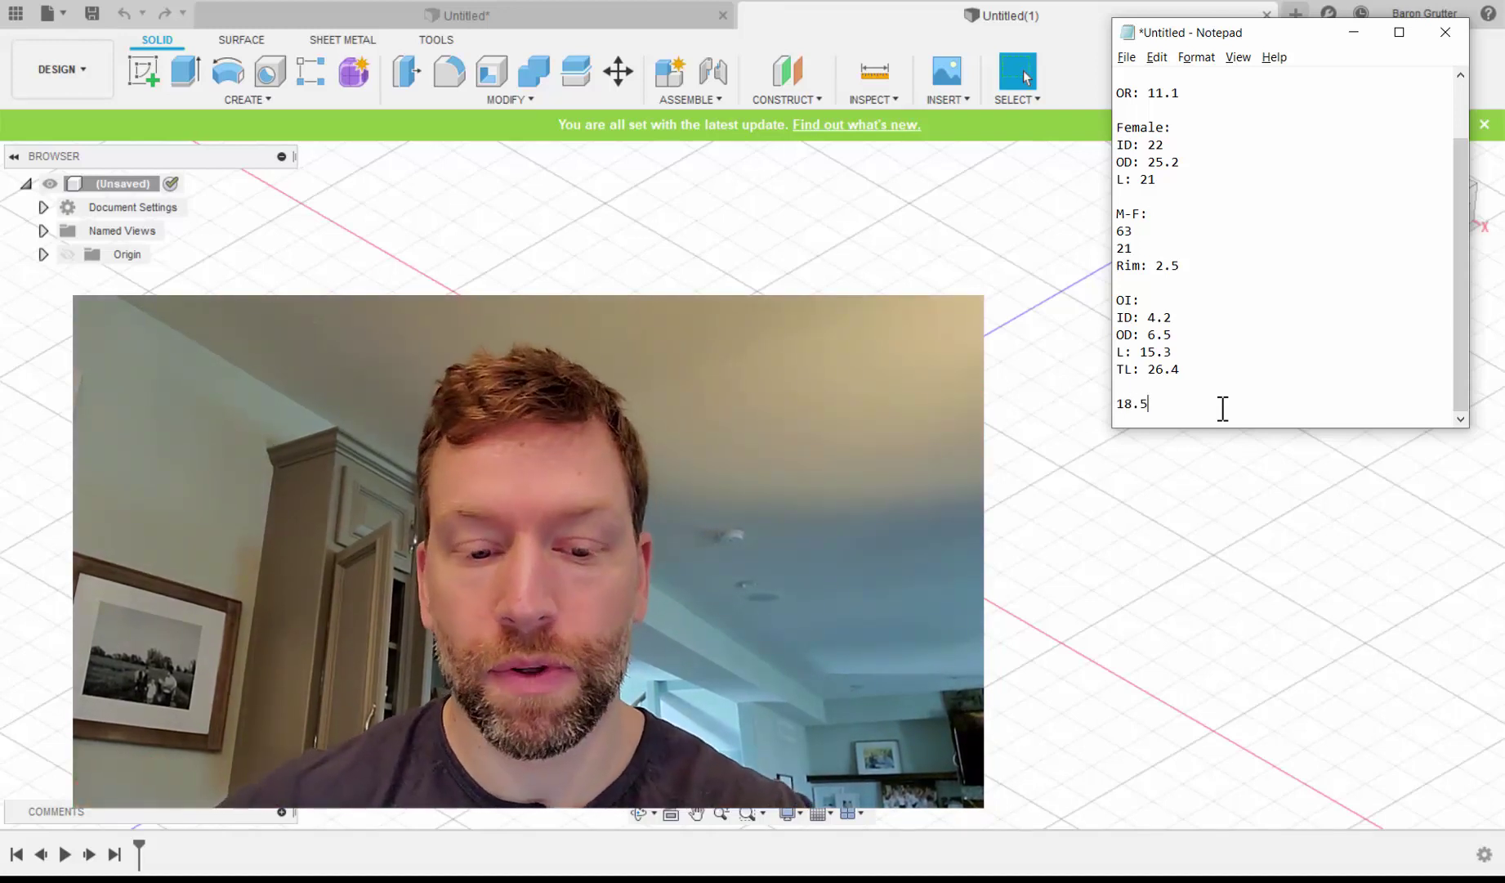
pyautogui.press('Return')
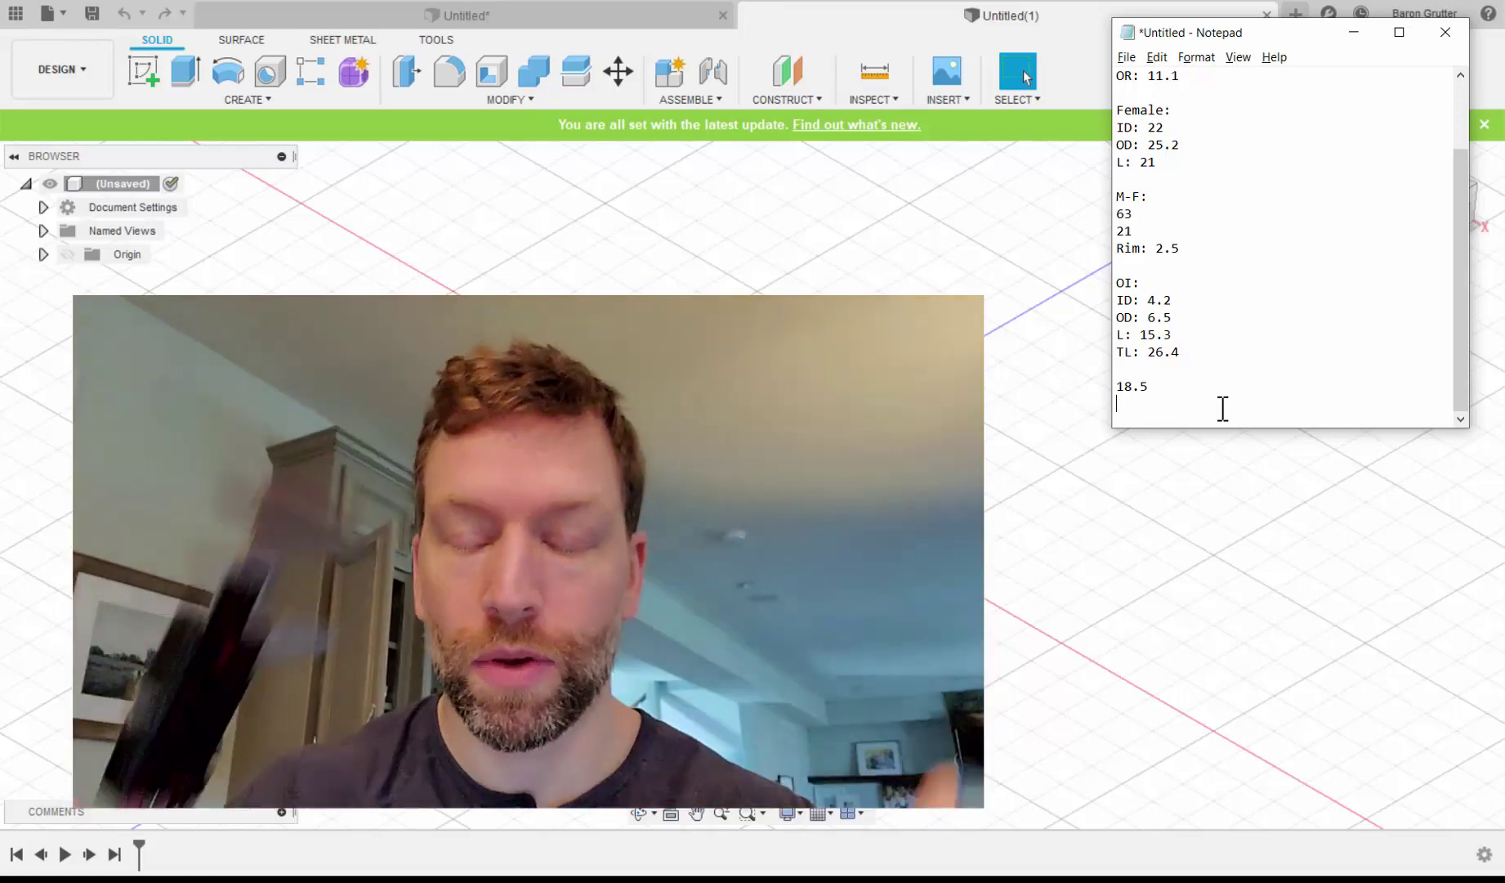
pyautogui.write('21.')
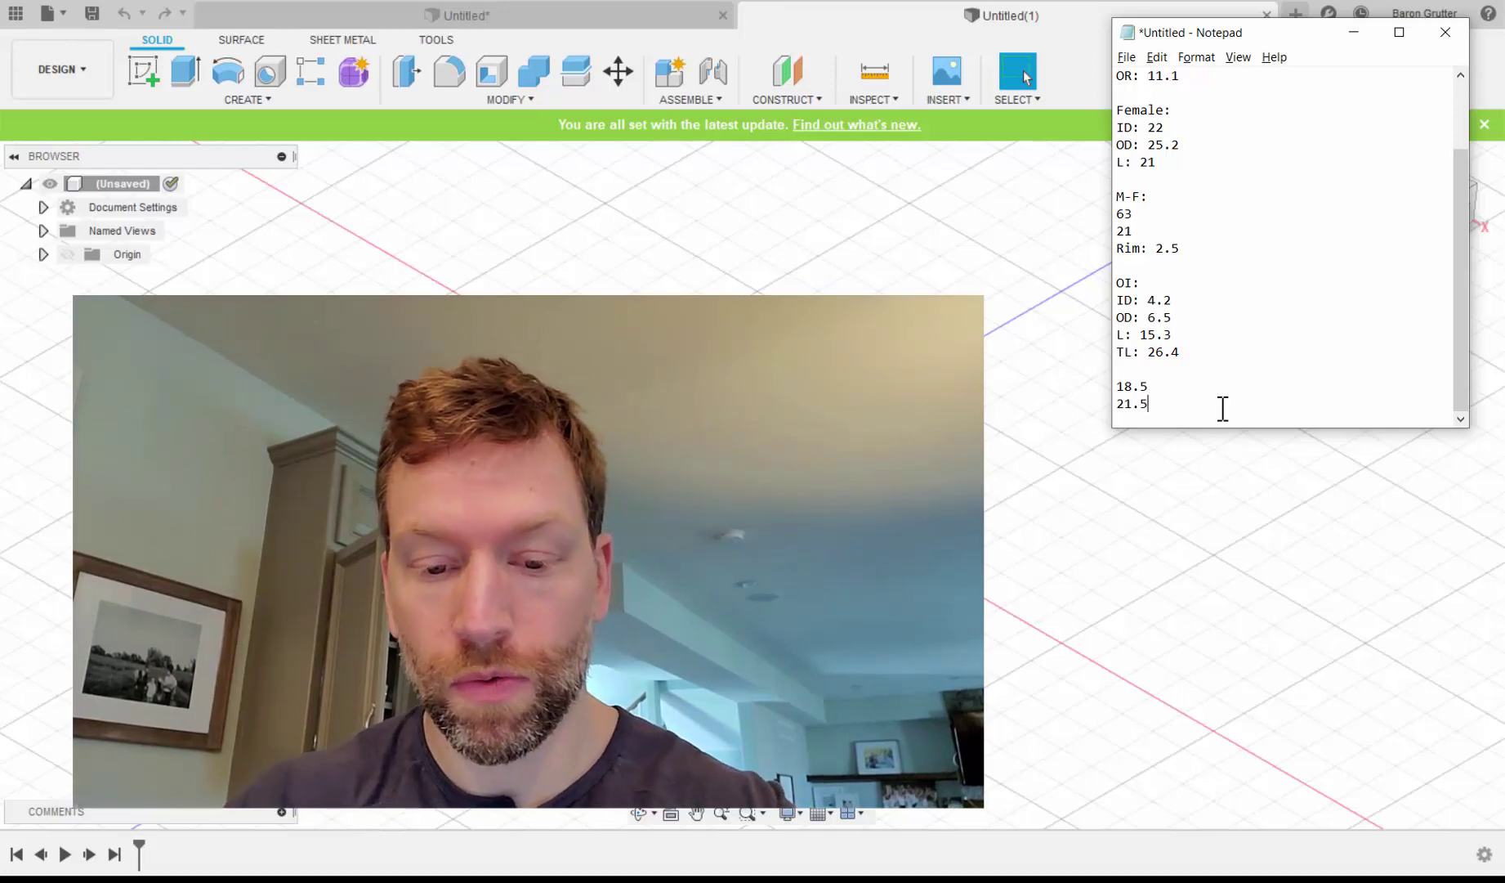
pyautogui.write('5')
pyautogui.press('Return')
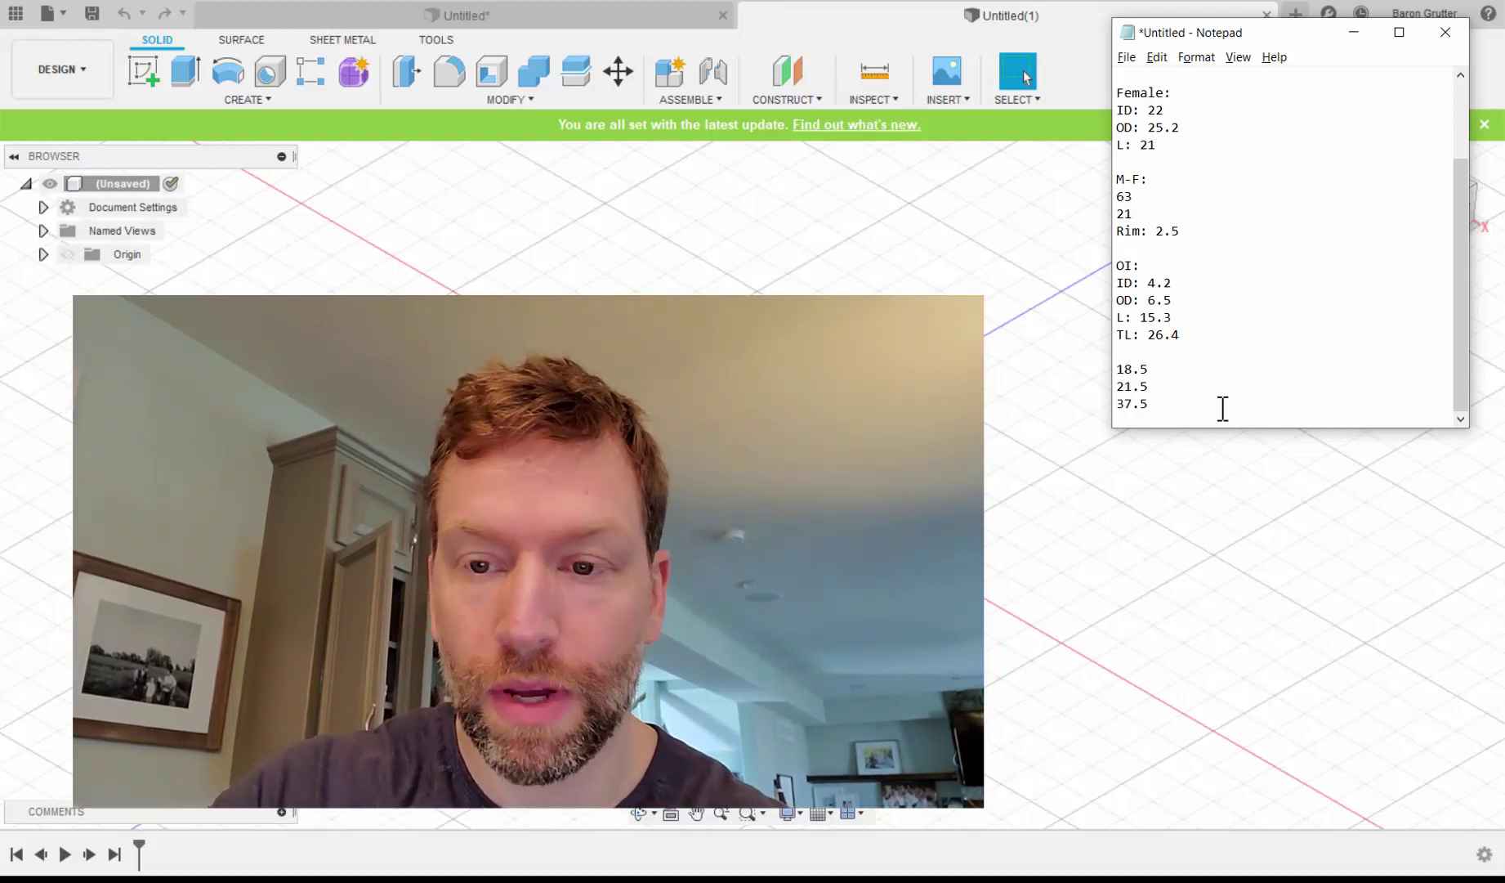
pyautogui.press('Return')
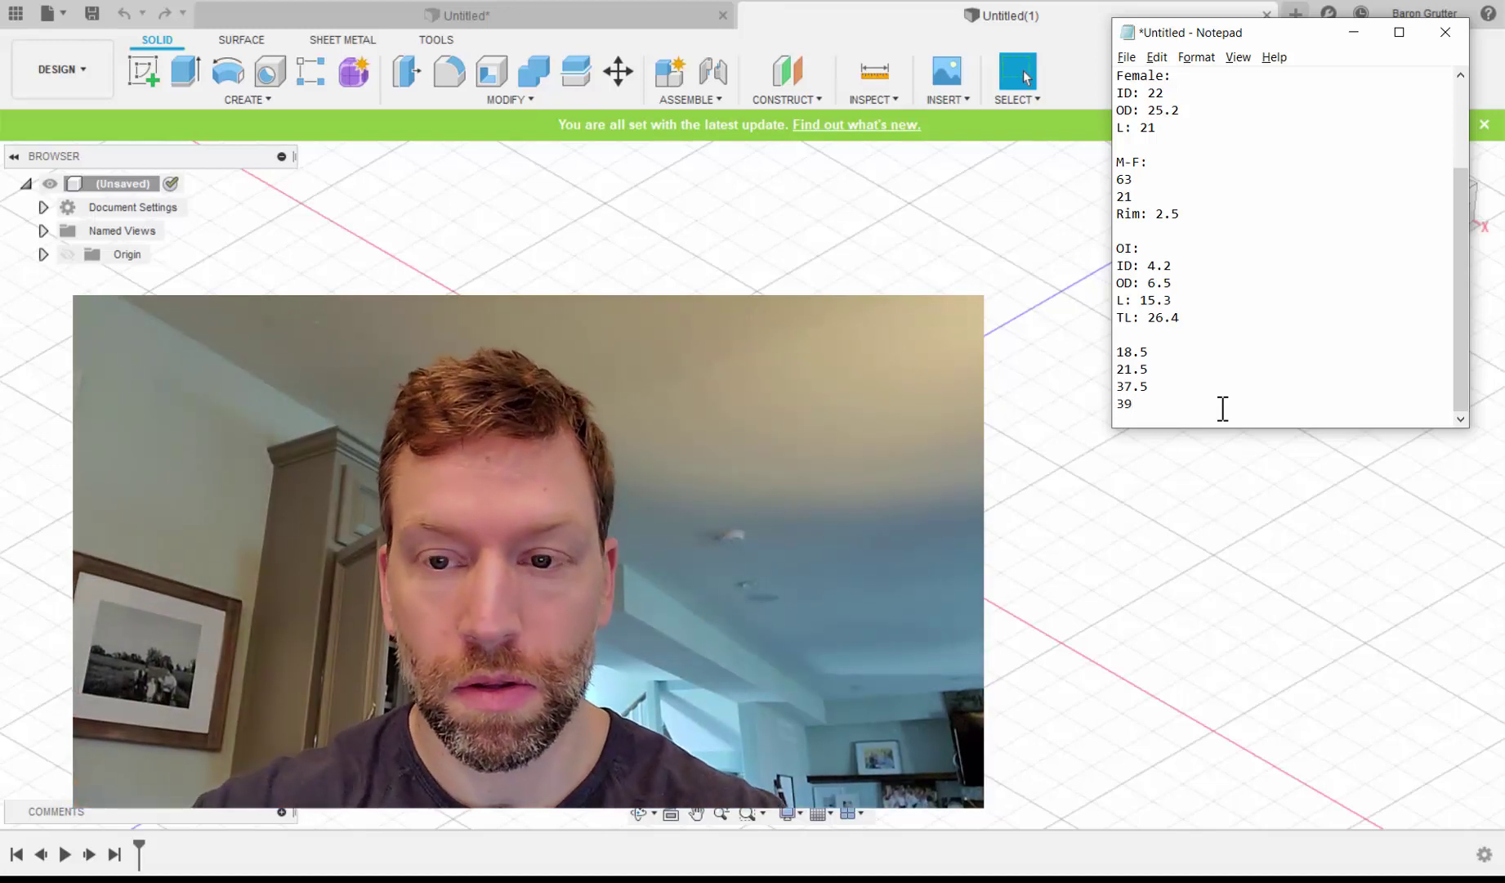
pyautogui.press('Return')
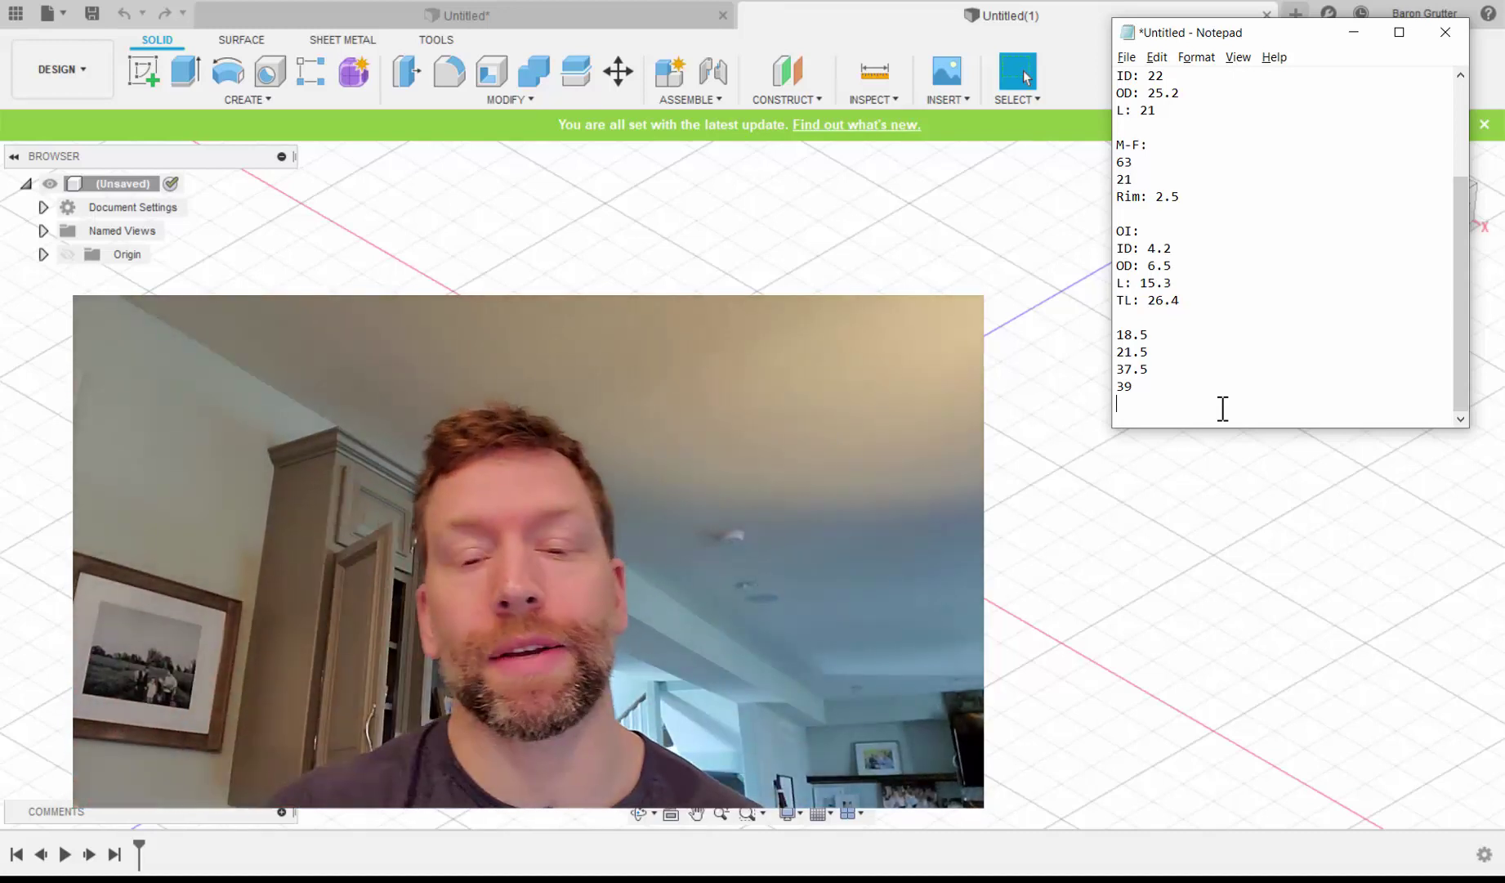
pyautogui.write('0.5')
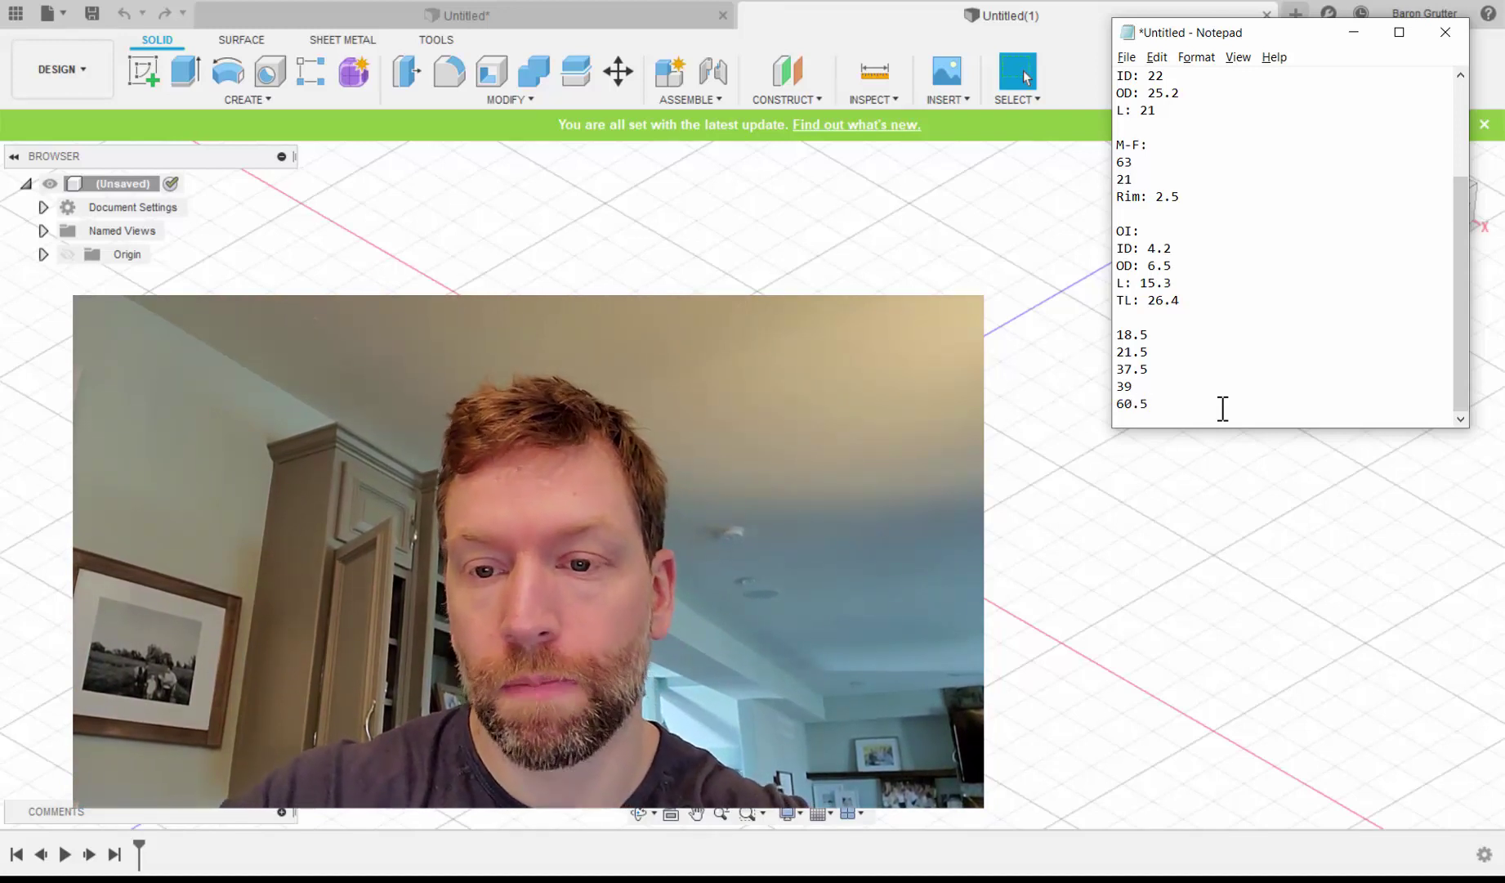
pyautogui.press('Return')
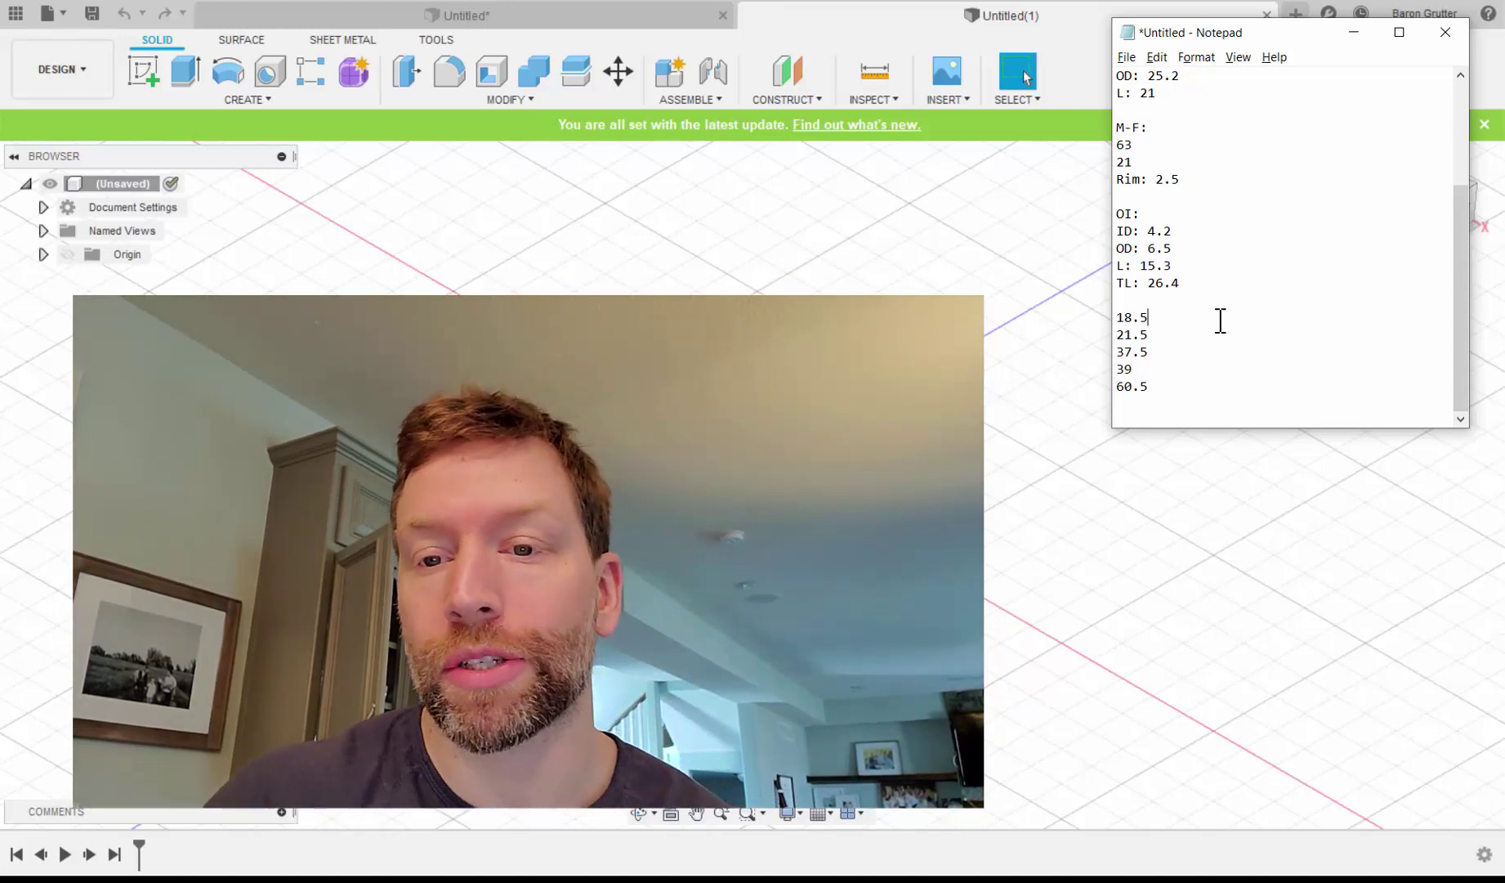
# Insert the offsets 3, 16, 1.5 and 21.5 on new lines between the position values.
pyautogui.press('Return')
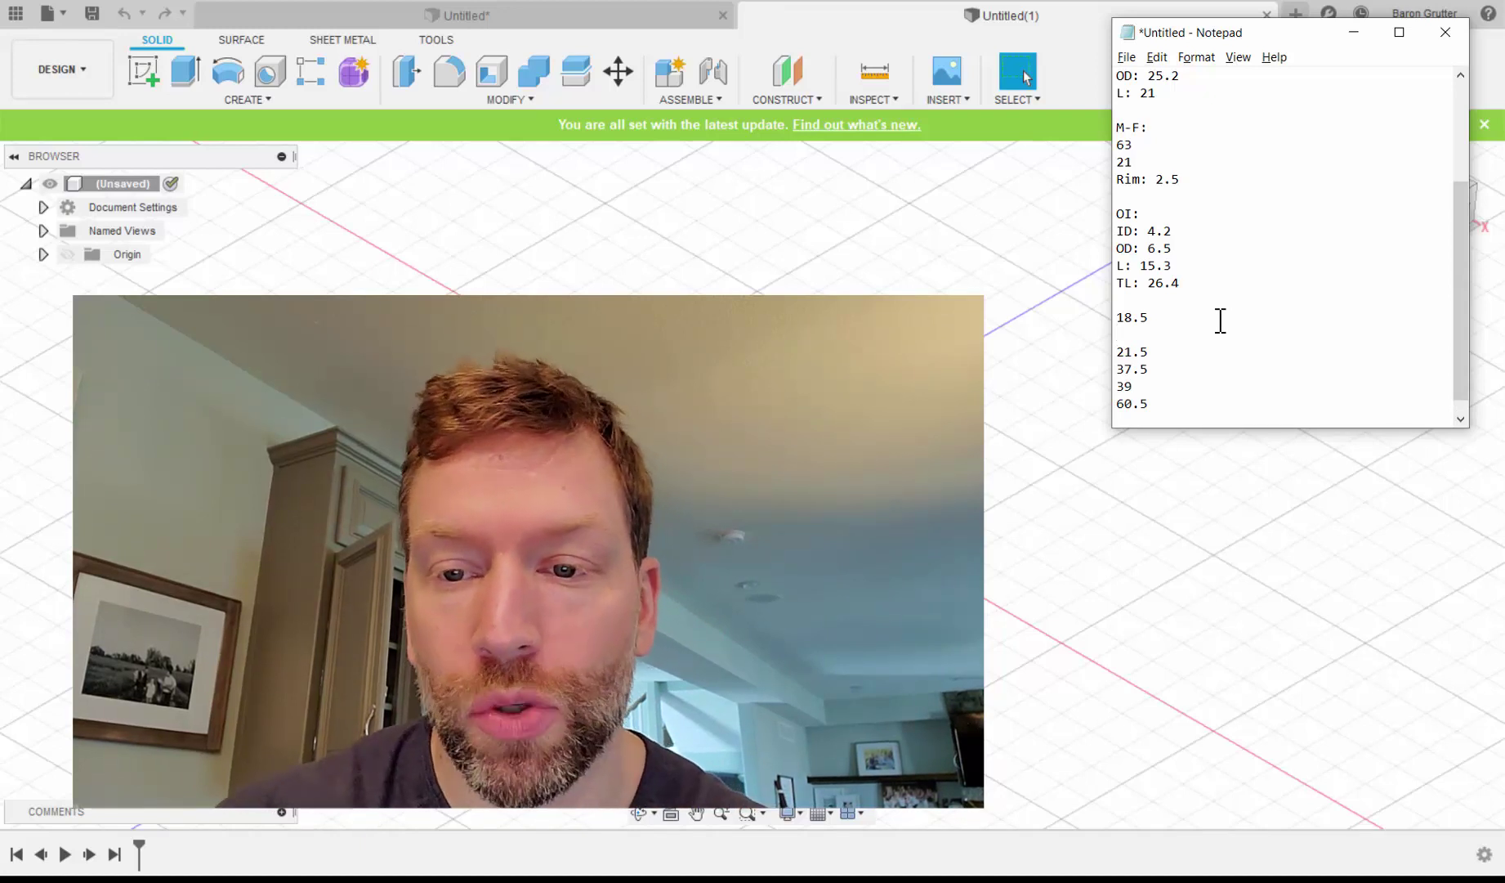
pyautogui.press('Left')
pyautogui.press('Down')
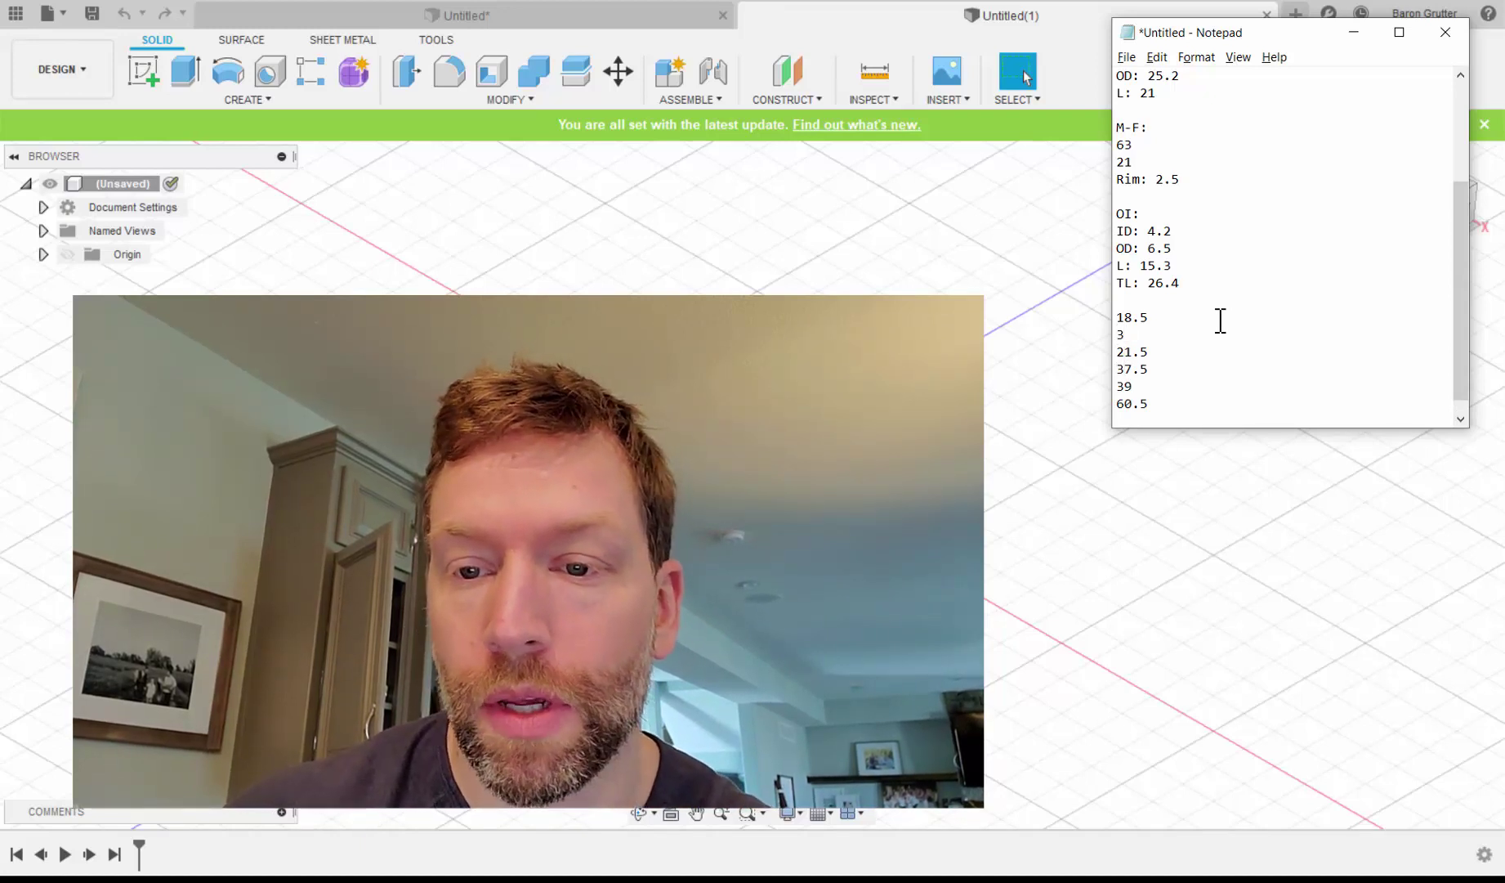
pyautogui.press('Return')
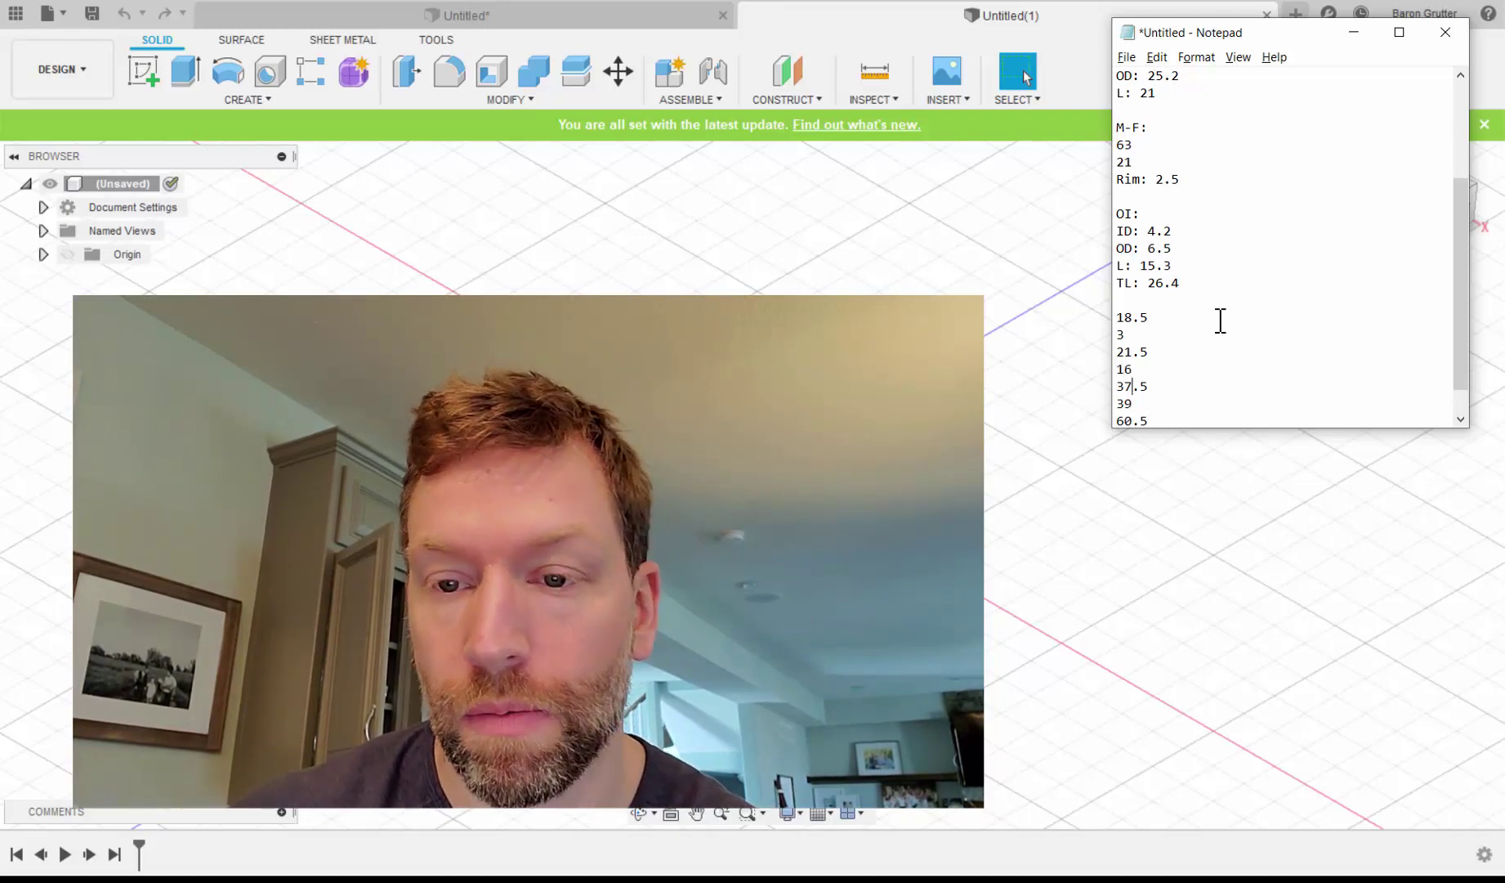
pyautogui.press('Return')
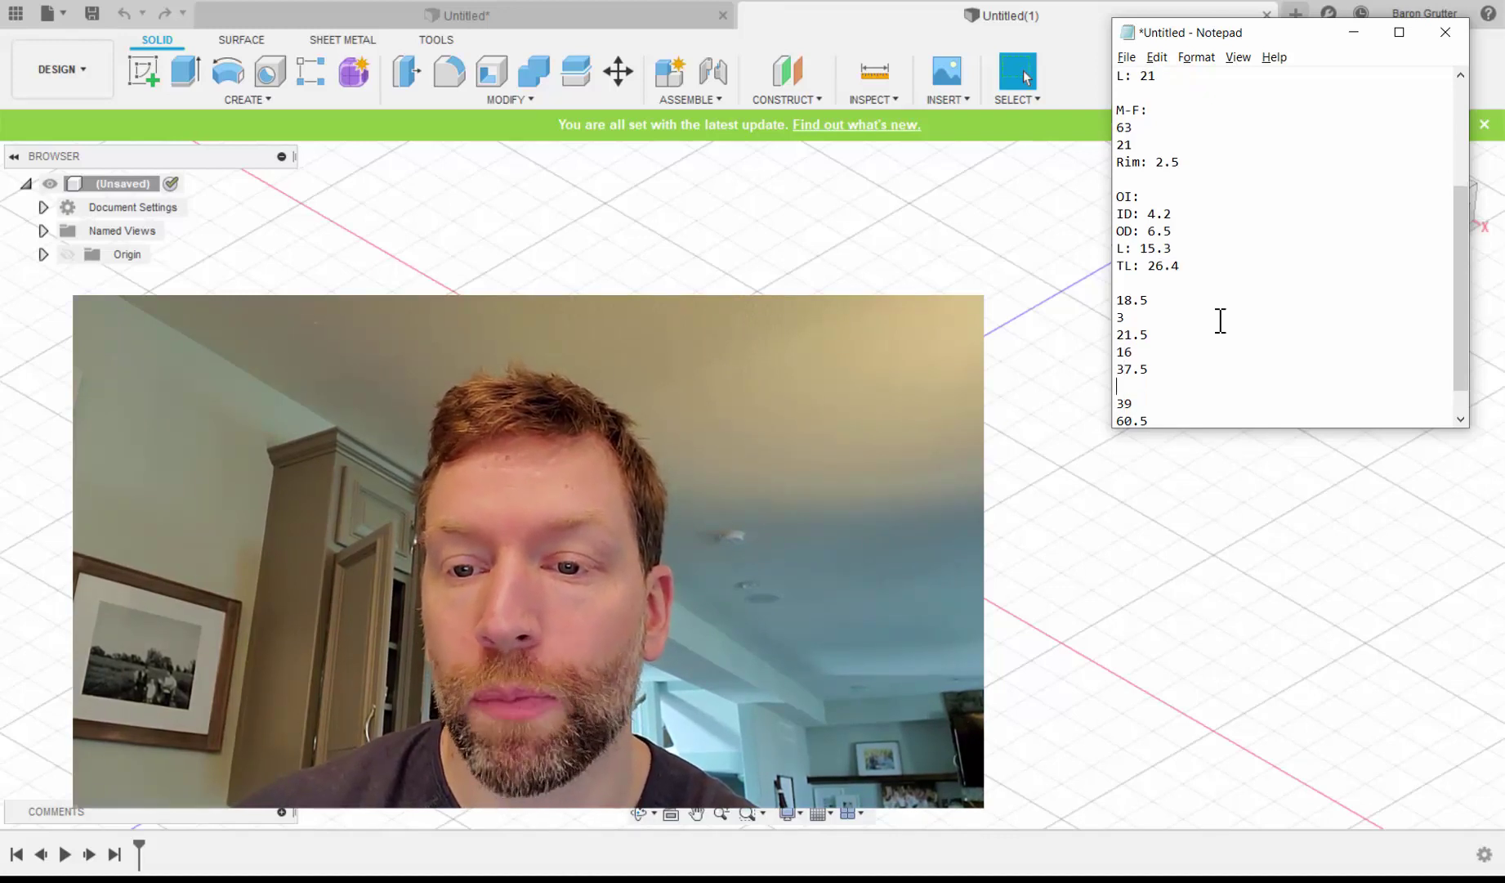
pyautogui.write('1.5')
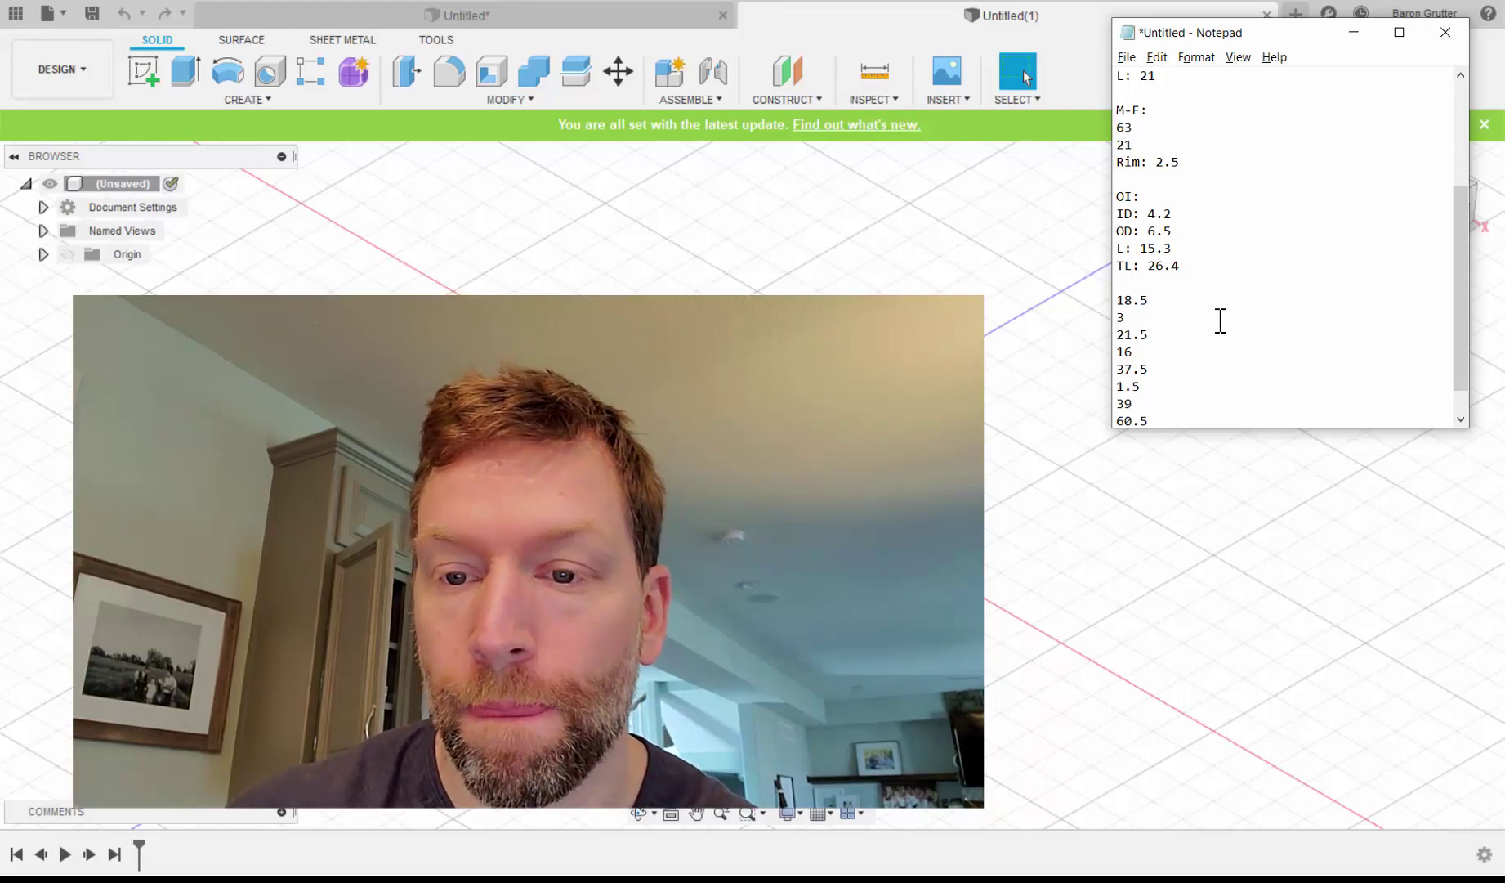
pyautogui.press('Return')
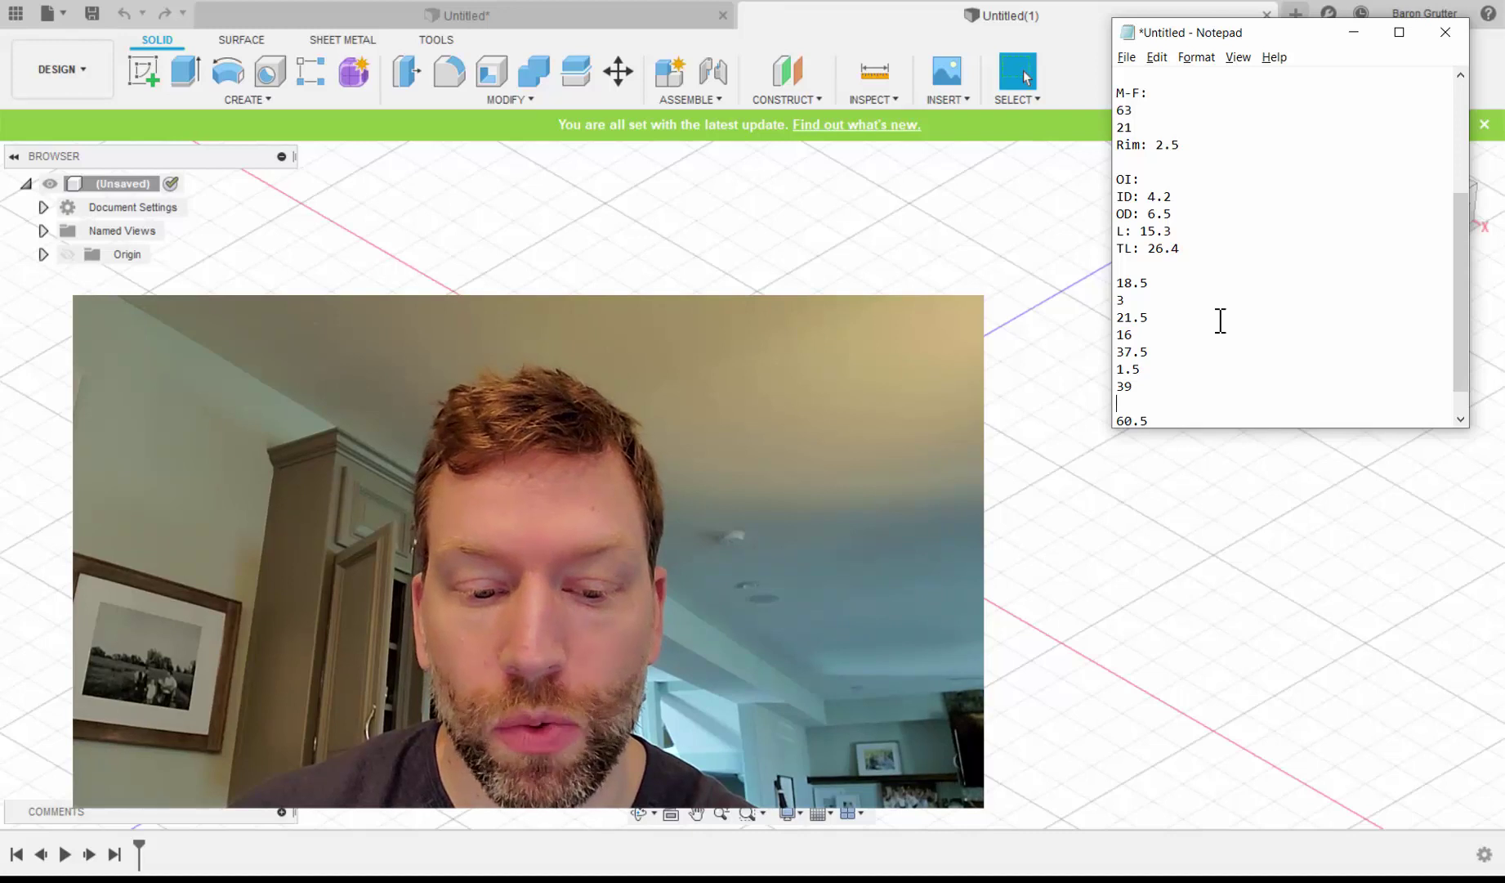
pyautogui.write('21.5')
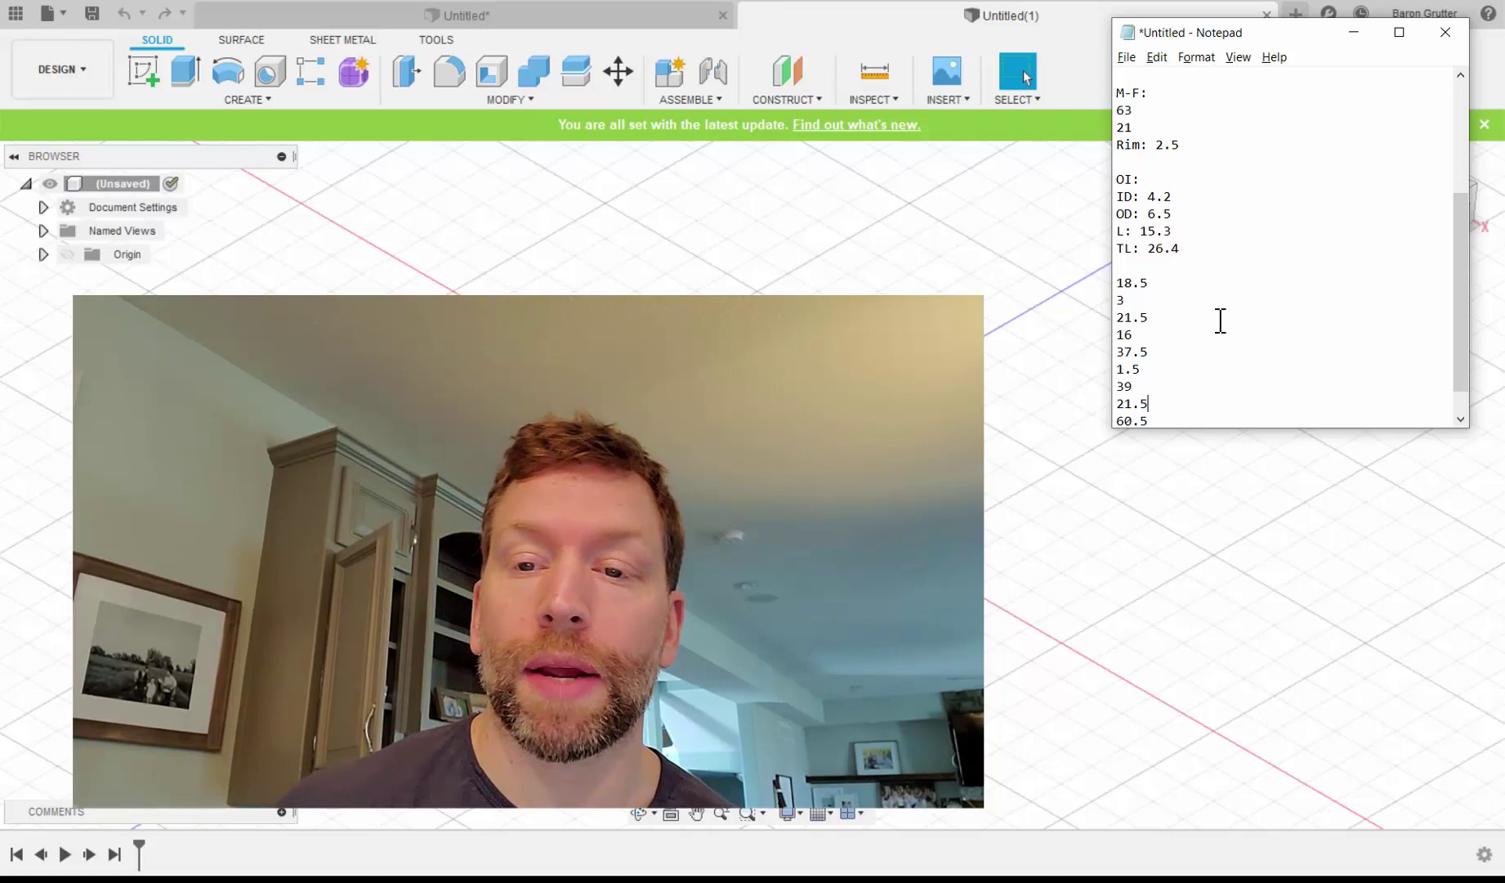
# Add minus signs so the offsets read -3, -16, -1.5 and -21.5.
pyautogui.press('Home')
pyautogui.write('-')
pyautogui.press('Up')
pyautogui.press('Up')
pyautogui.press('Home')
pyautogui.write('-')
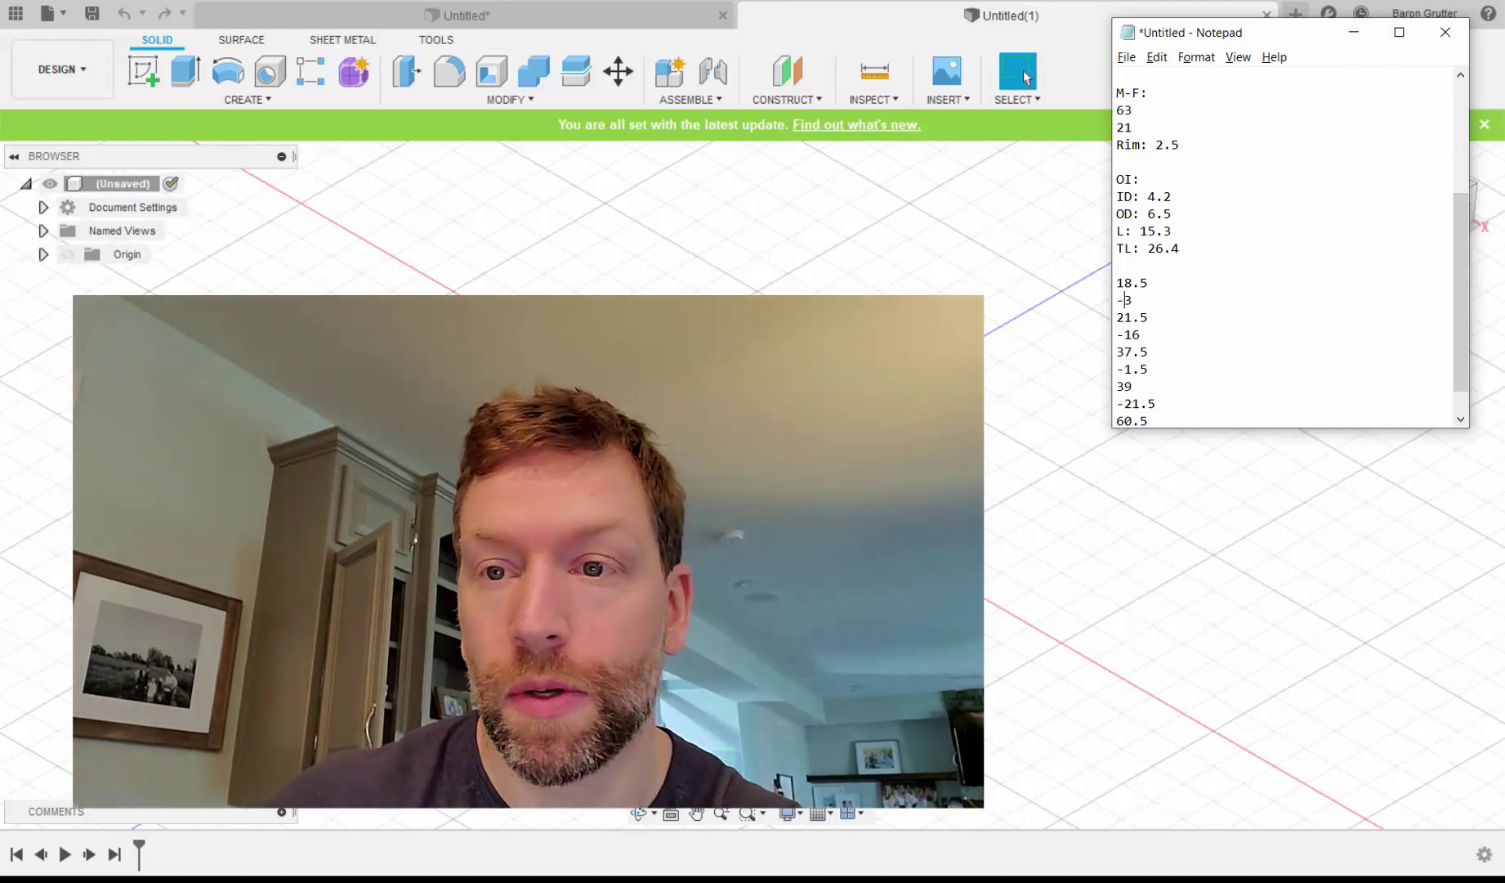
# With Notepad hidden, set the Fusion view to Top turned a quarter turn, then restore the notes.
pyautogui.click(1353, 32)
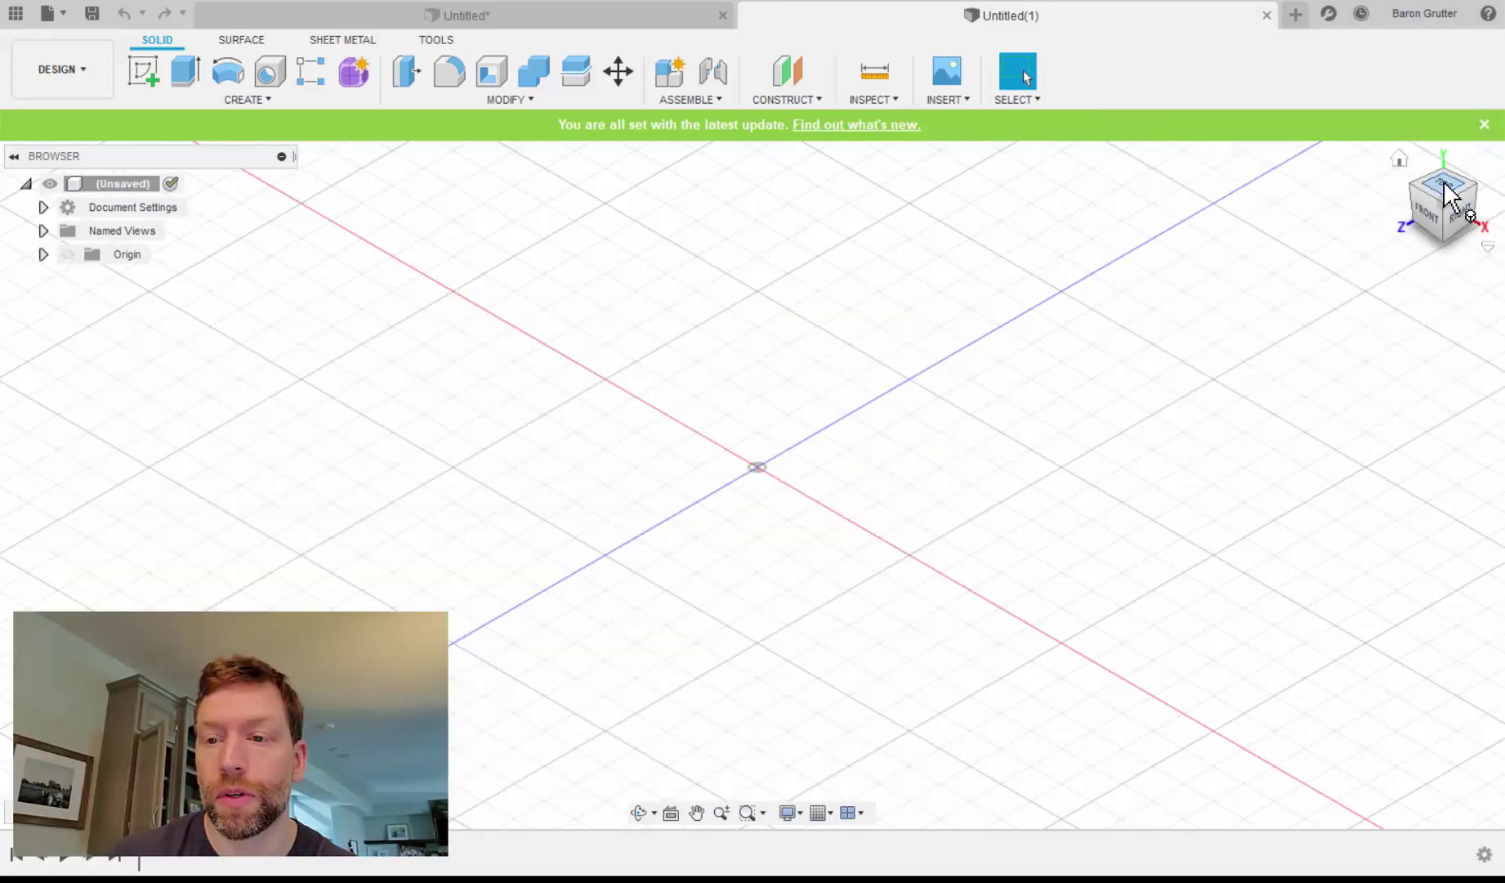
pyautogui.click(1443, 186)
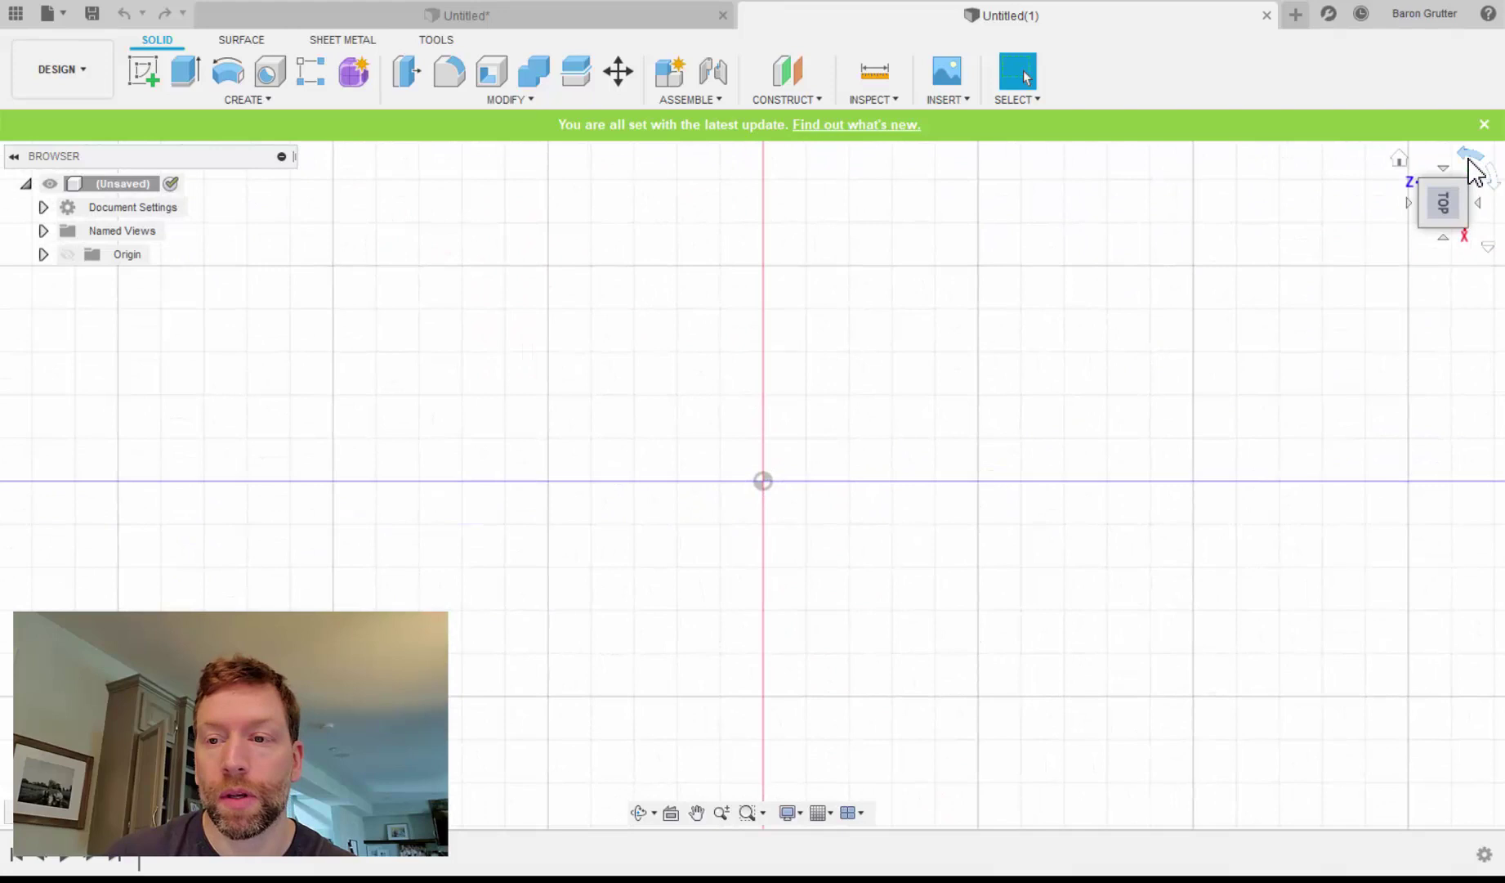
pyautogui.click(1471, 157)
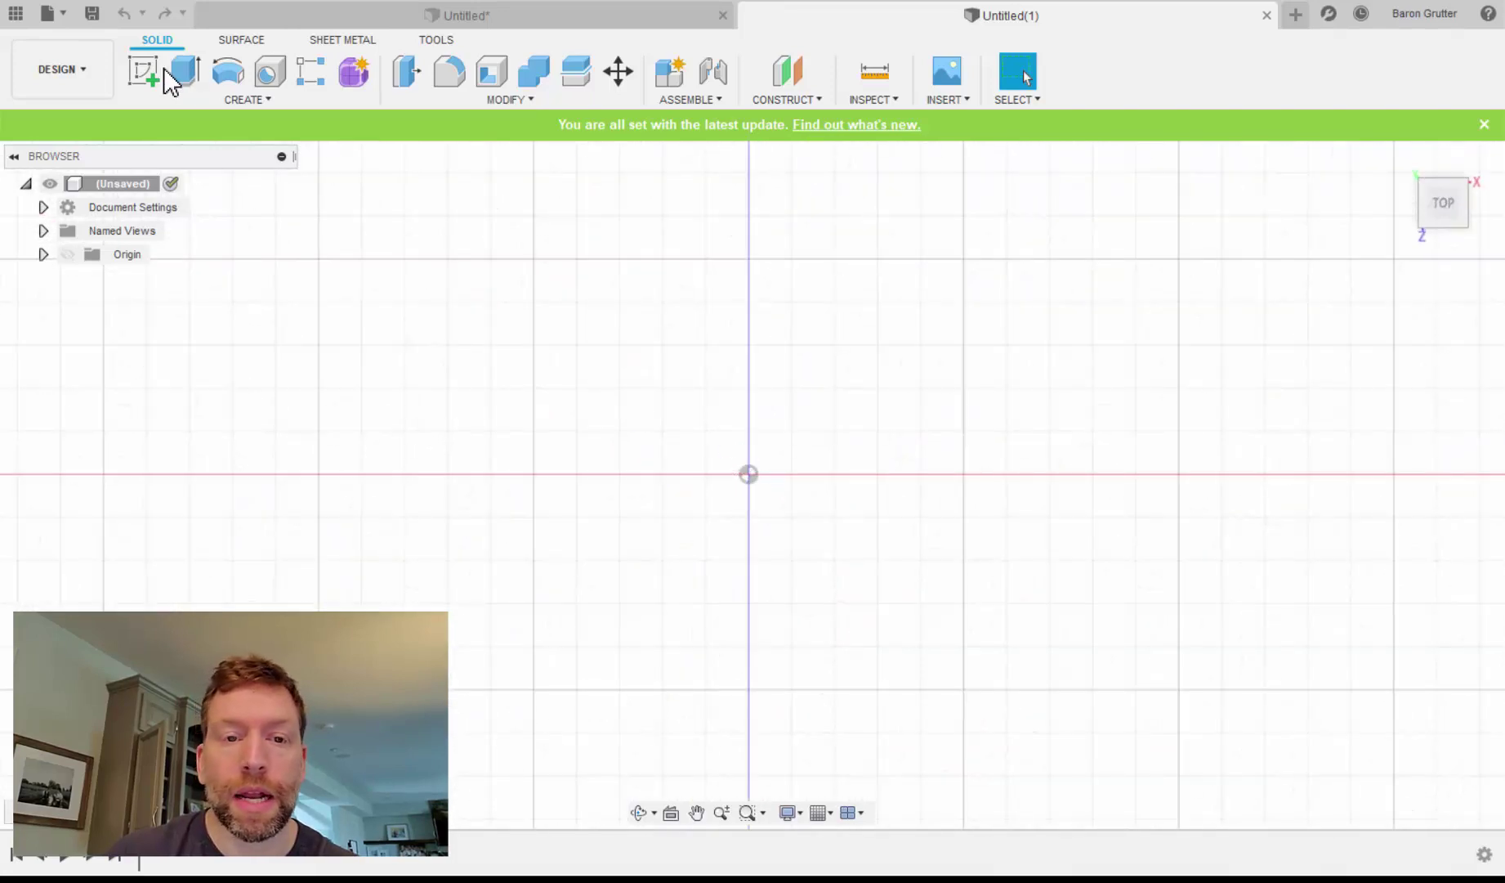
pyautogui.hotkey('alt', 'Tab')
pyautogui.hotkey('alt', 'Tab')
pyautogui.hotkey('alt', 'shift', 'Tab')
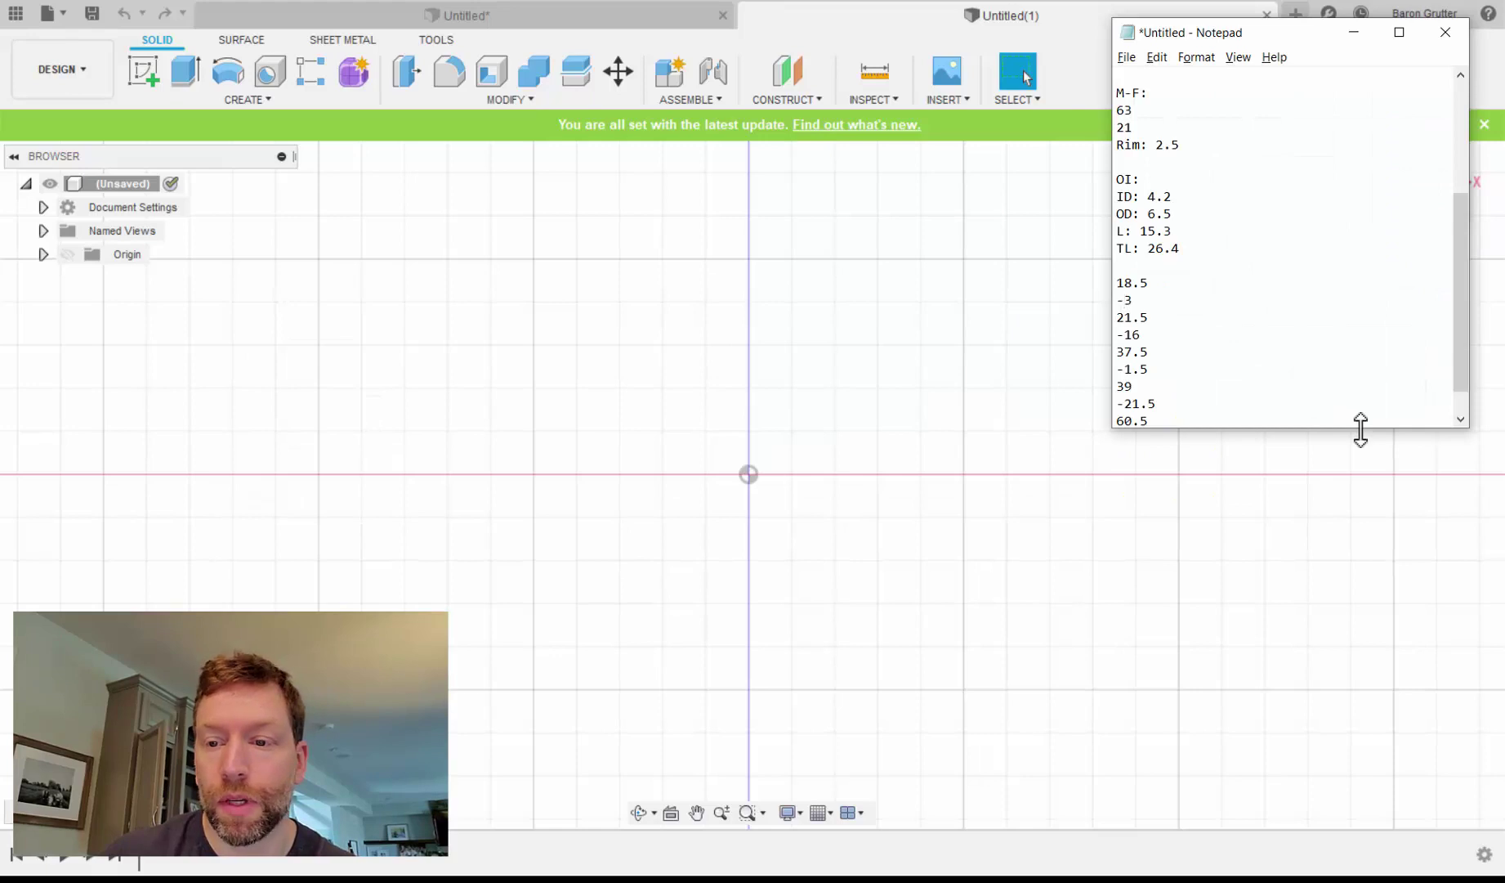
# Lengthen Notepad and snap it right of Fusion, then widen Fusion to leave a narrow notes strip.
pyautogui.moveTo(1384, 426); pyautogui.dragTo(1372, 582)
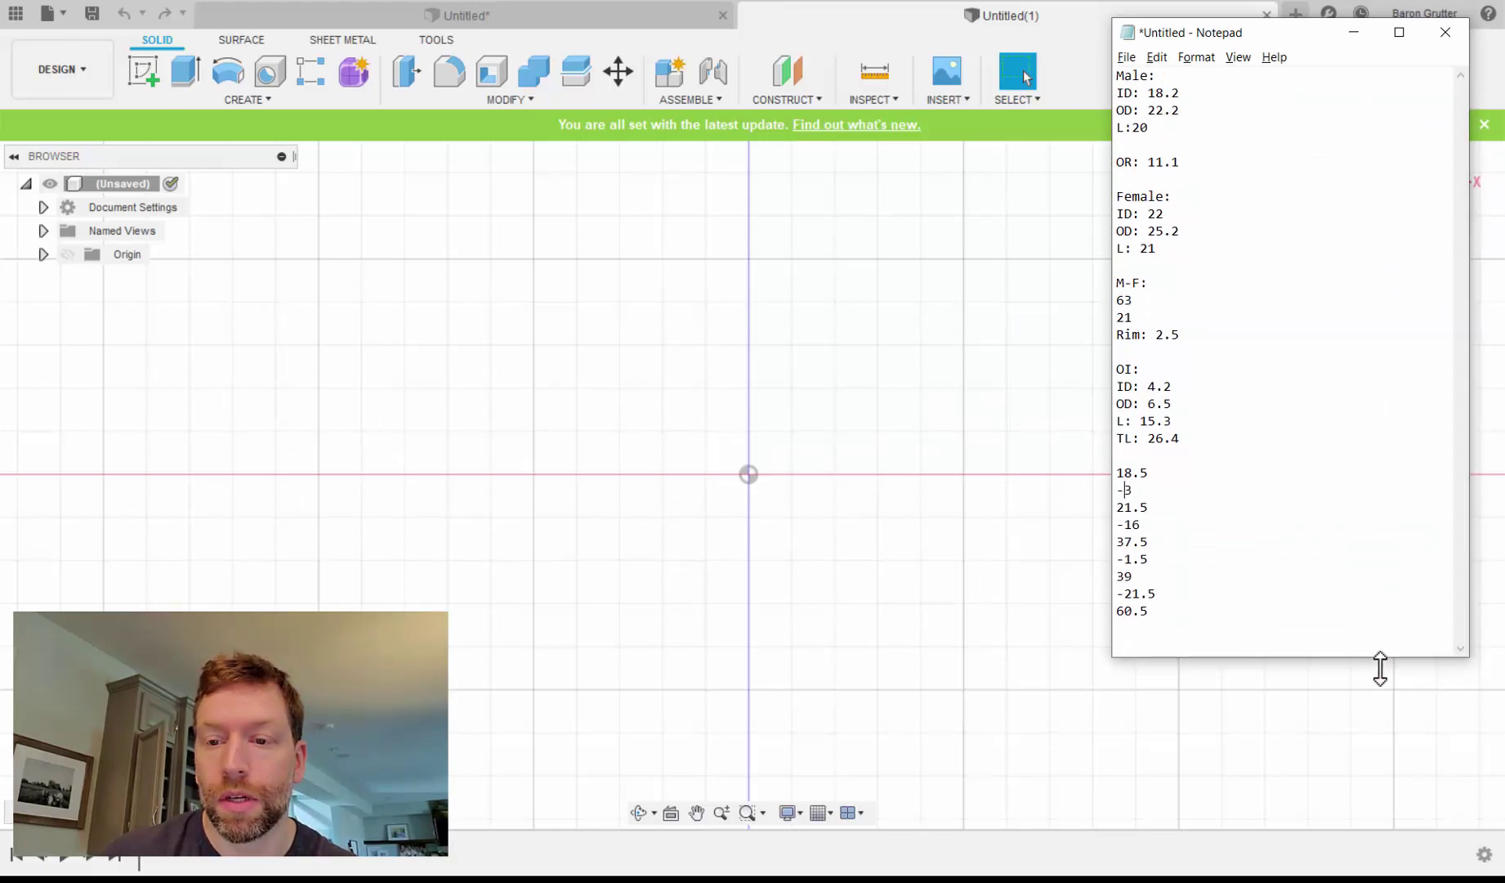
pyautogui.moveTo(1381, 669); pyautogui.dragTo(1381, 679)
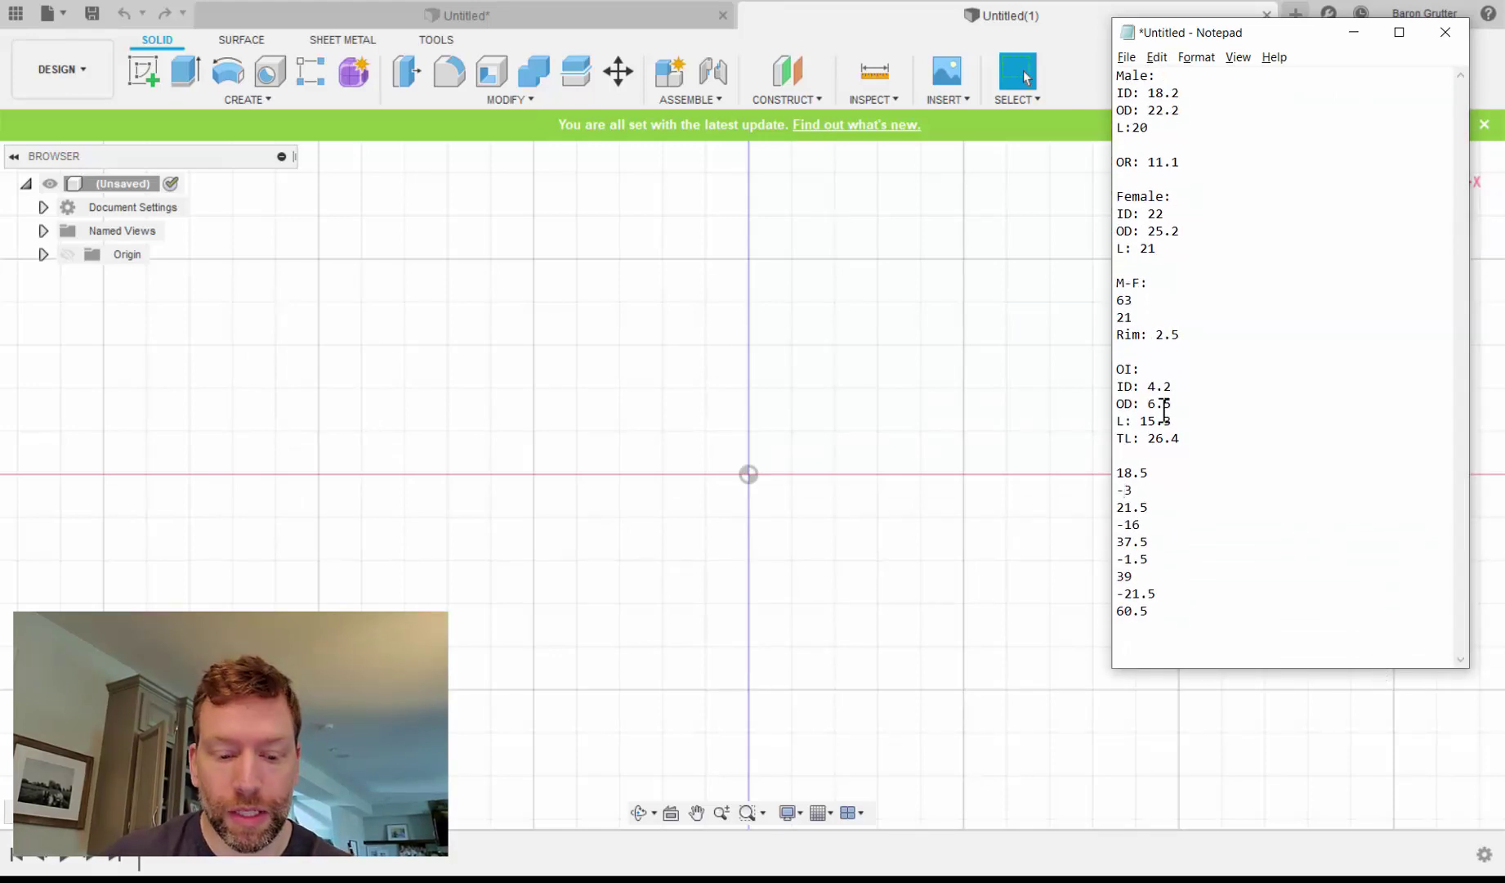
pyautogui.press('super+Right')
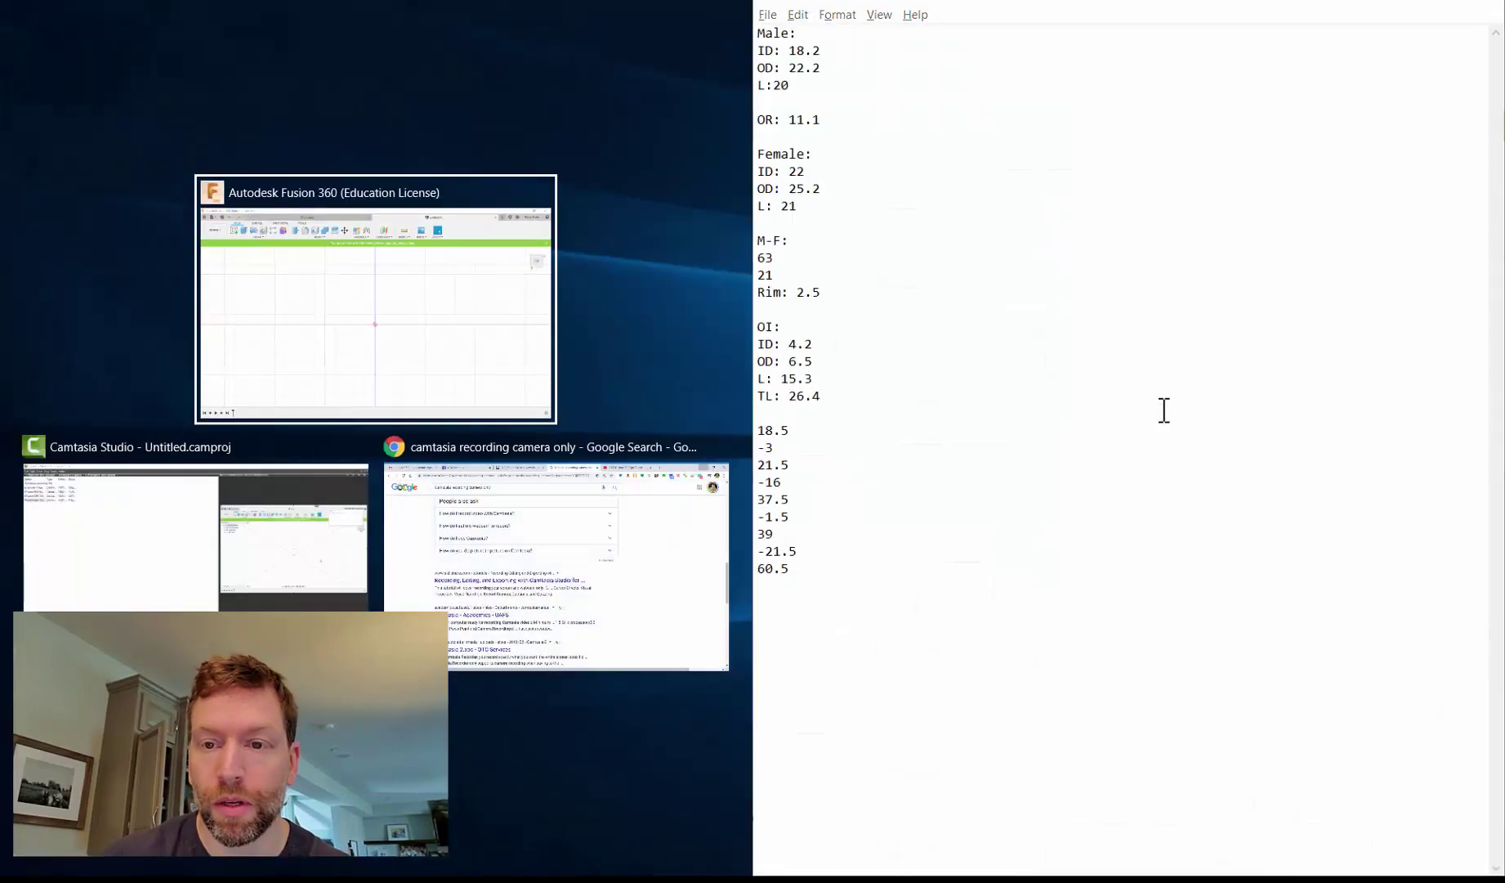
pyautogui.press('Return')
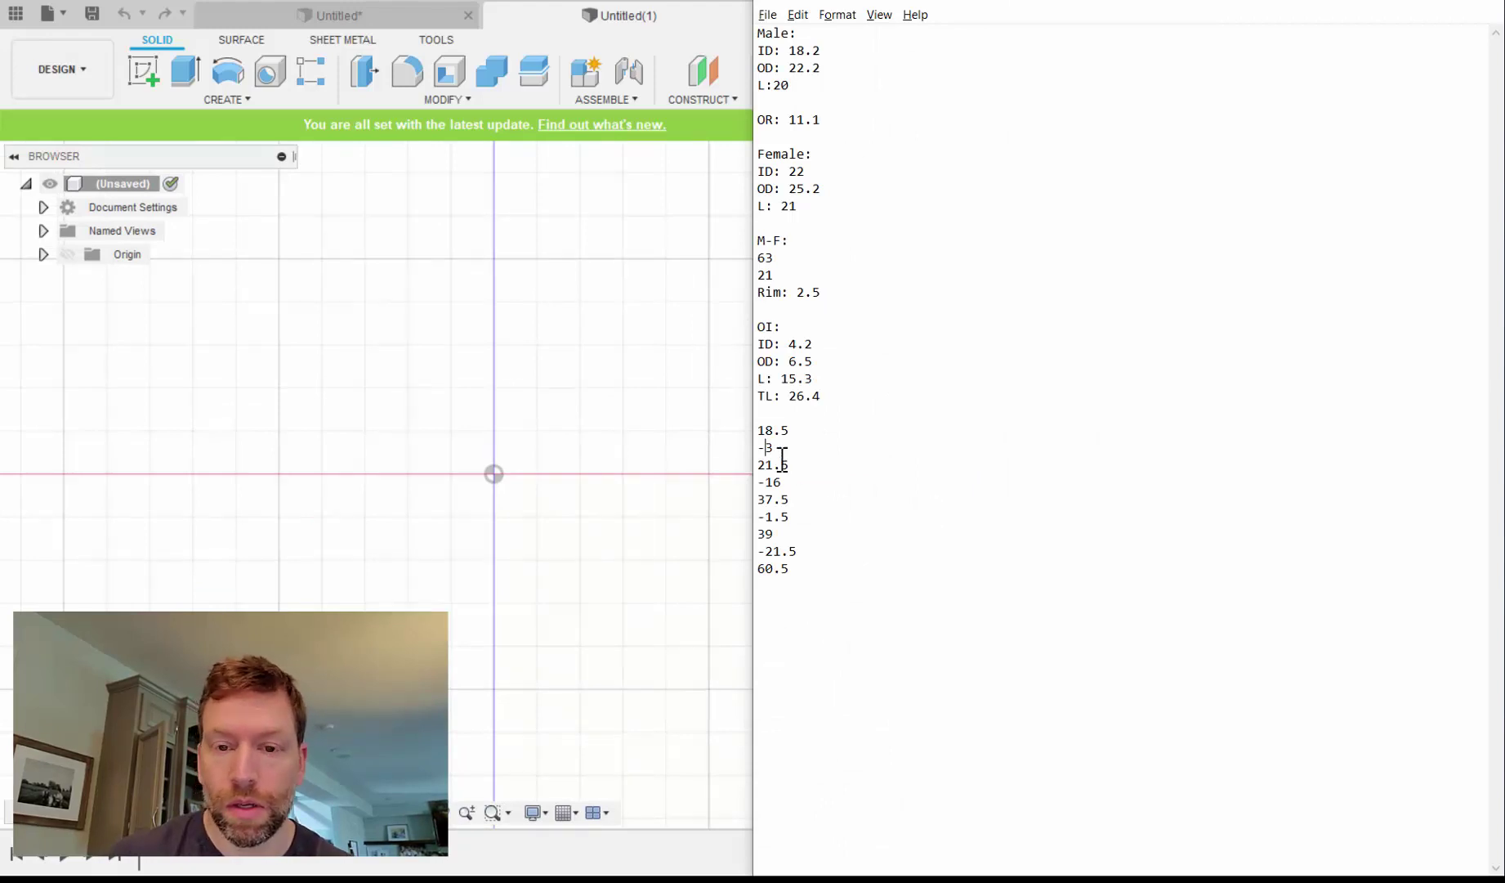
pyautogui.moveTo(753, 454); pyautogui.dragTo(1301, 470)
pyautogui.moveTo(993, 432); pyautogui.dragTo(1301, 450)
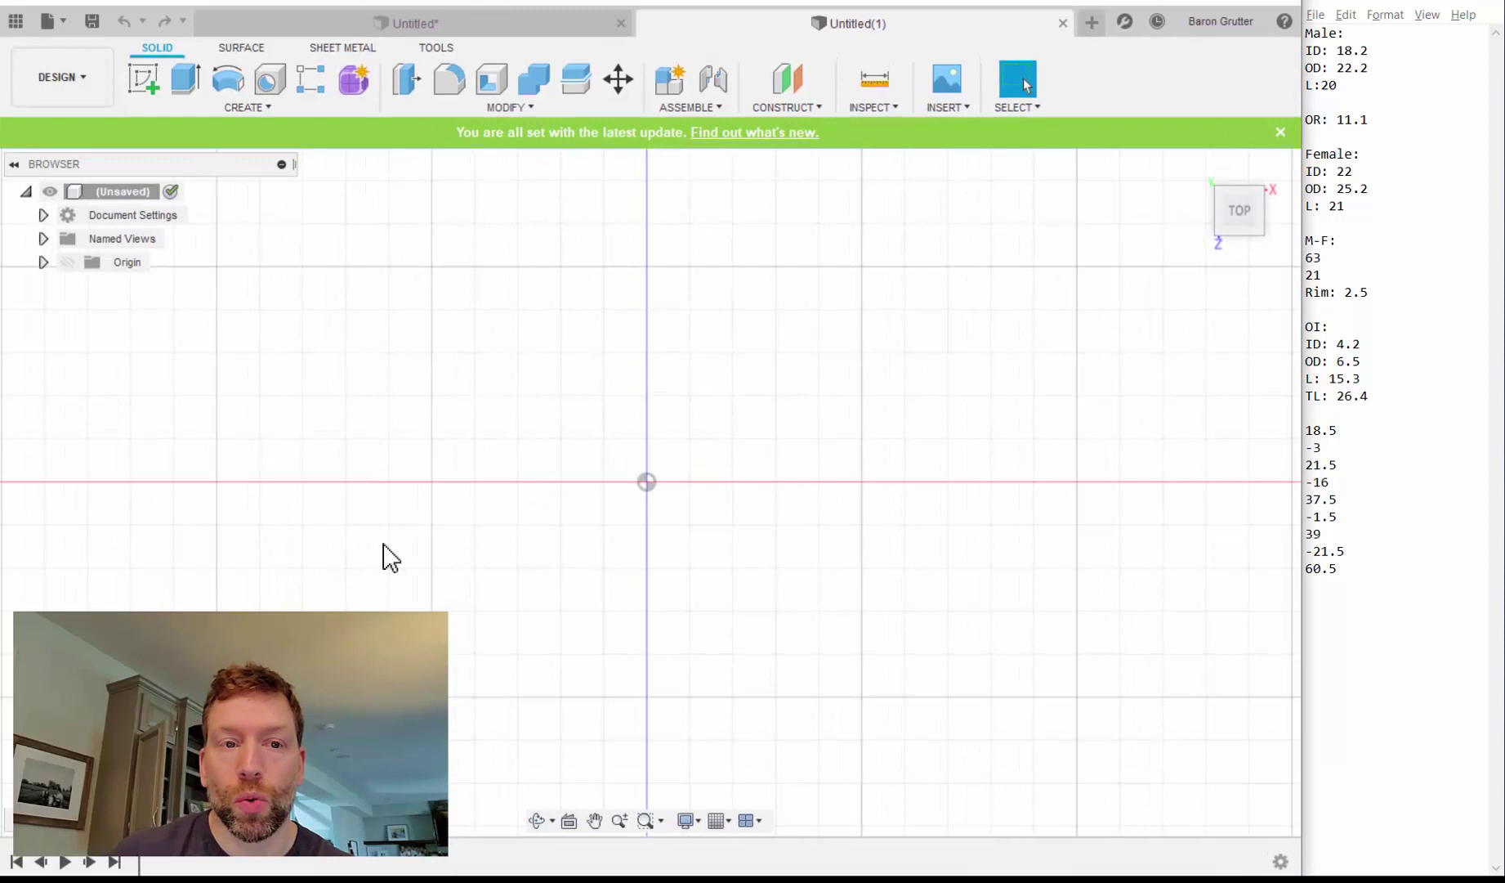
# Start a new sketch on the top origin plane.
pyautogui.press('c')
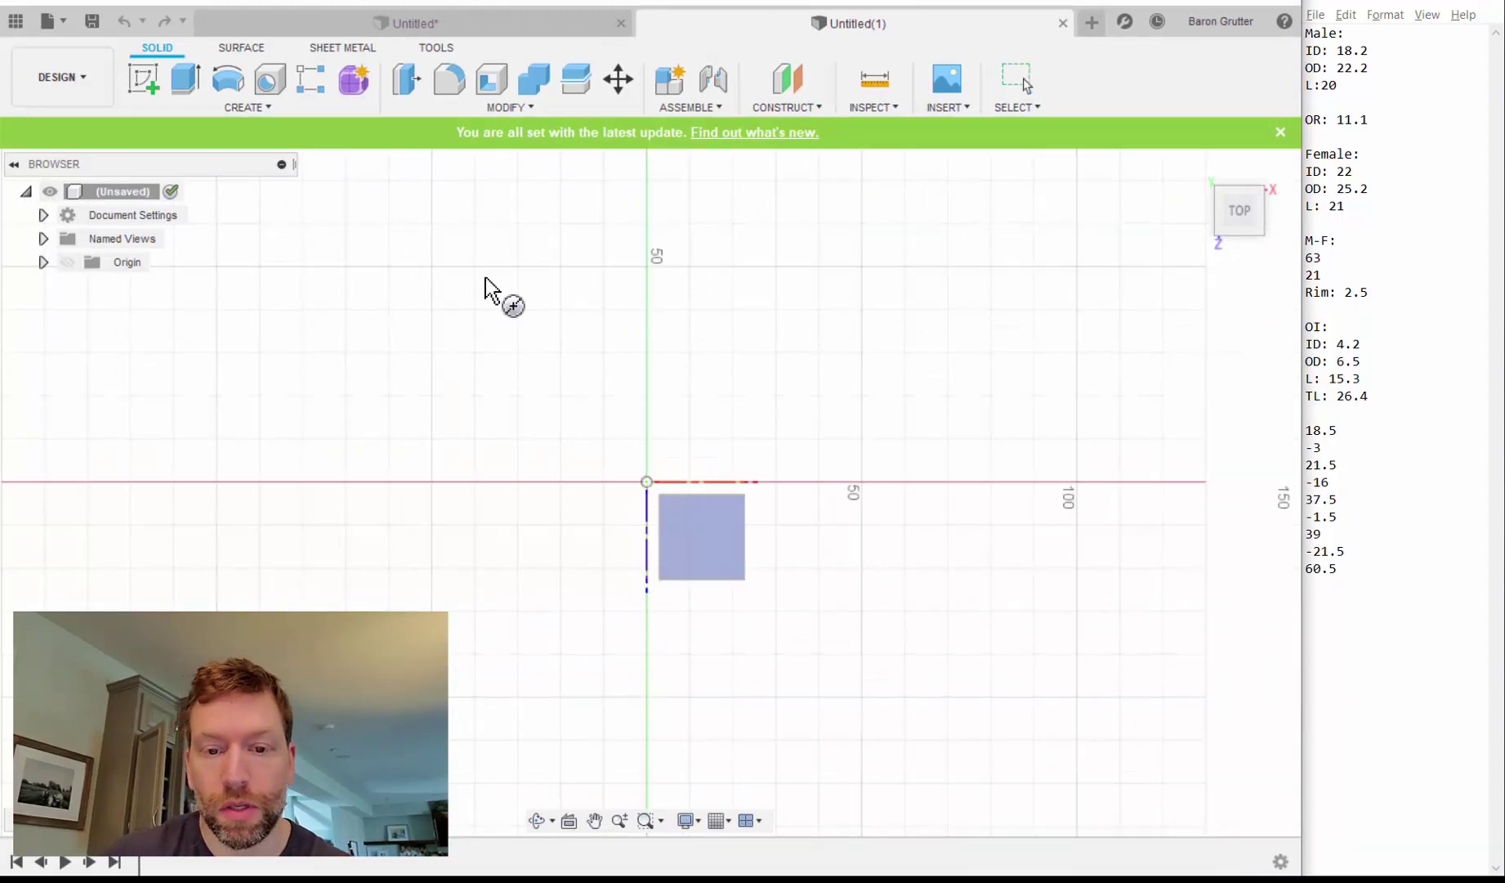
pyautogui.press('Escape')
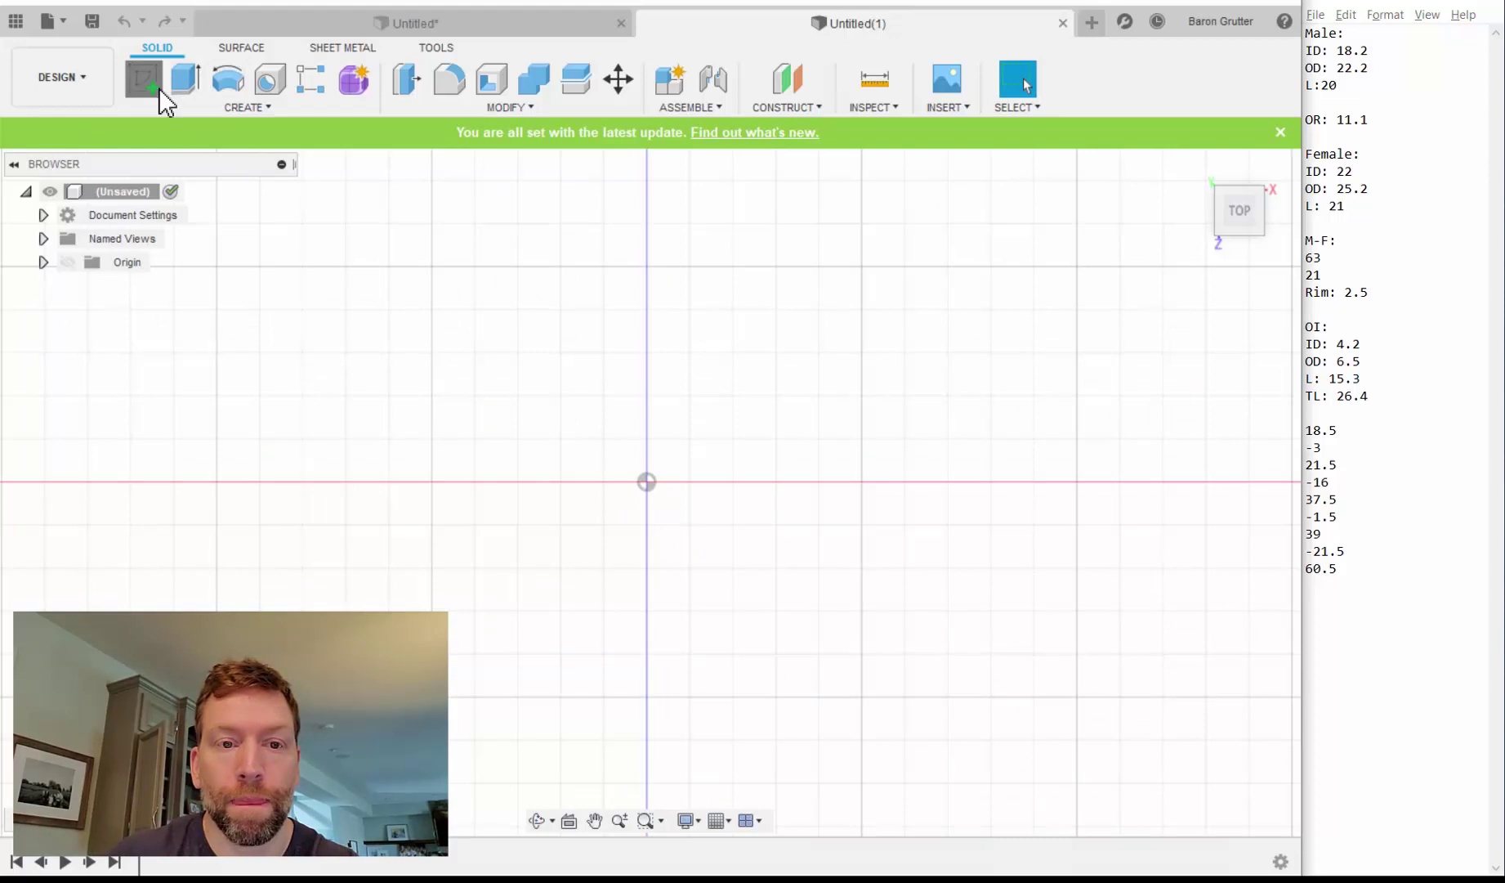
pyautogui.click(158, 87)
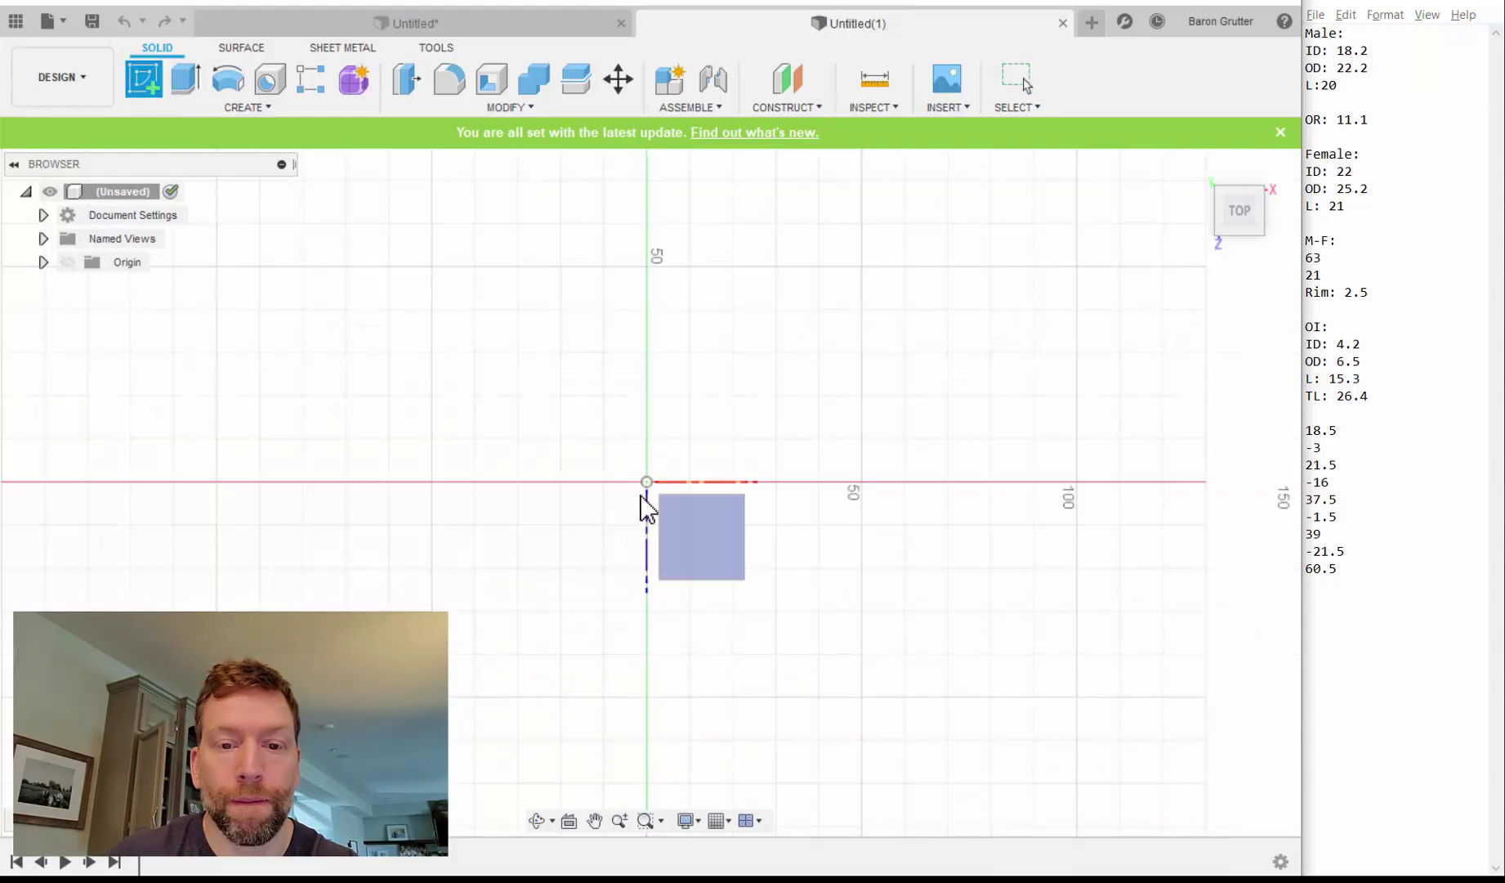
pyautogui.click(690, 540)
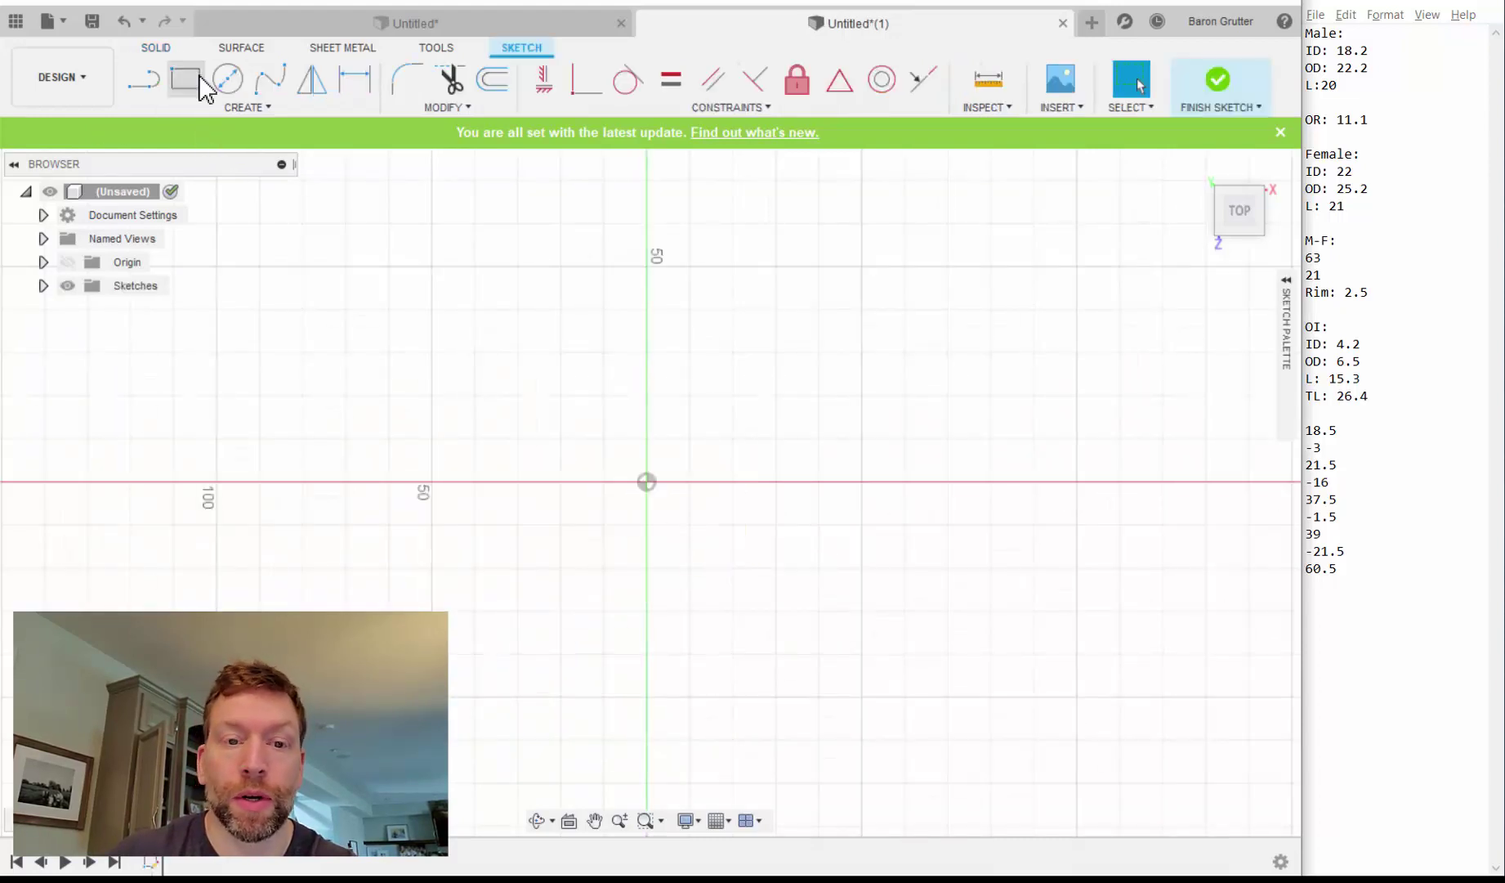
# Draw an 18.2 mm diameter circle centred on the origin.
pyautogui.click(227, 80)
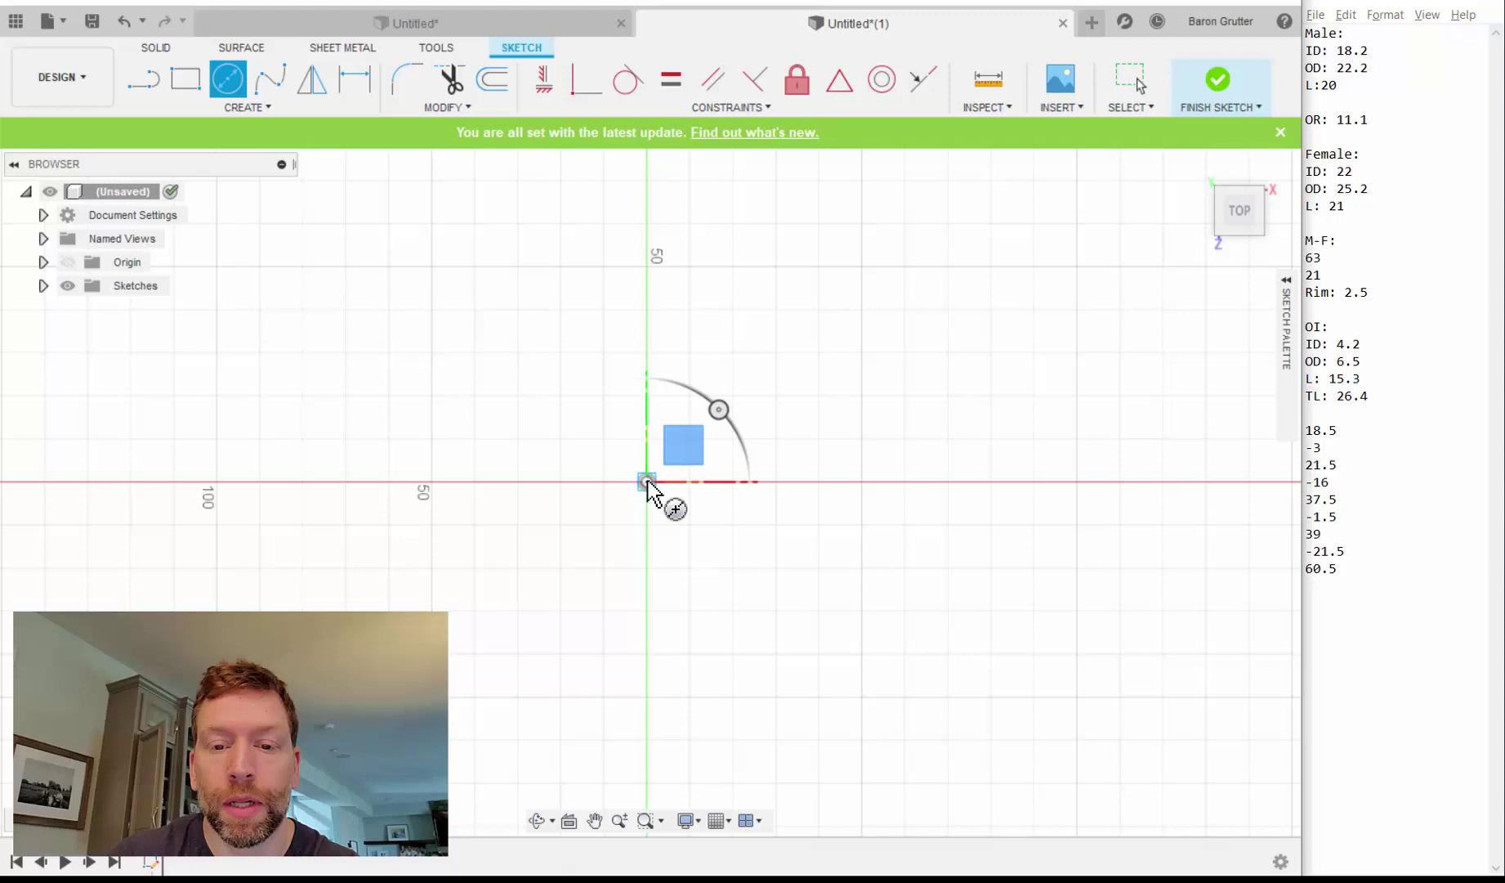
pyautogui.click(647, 482)
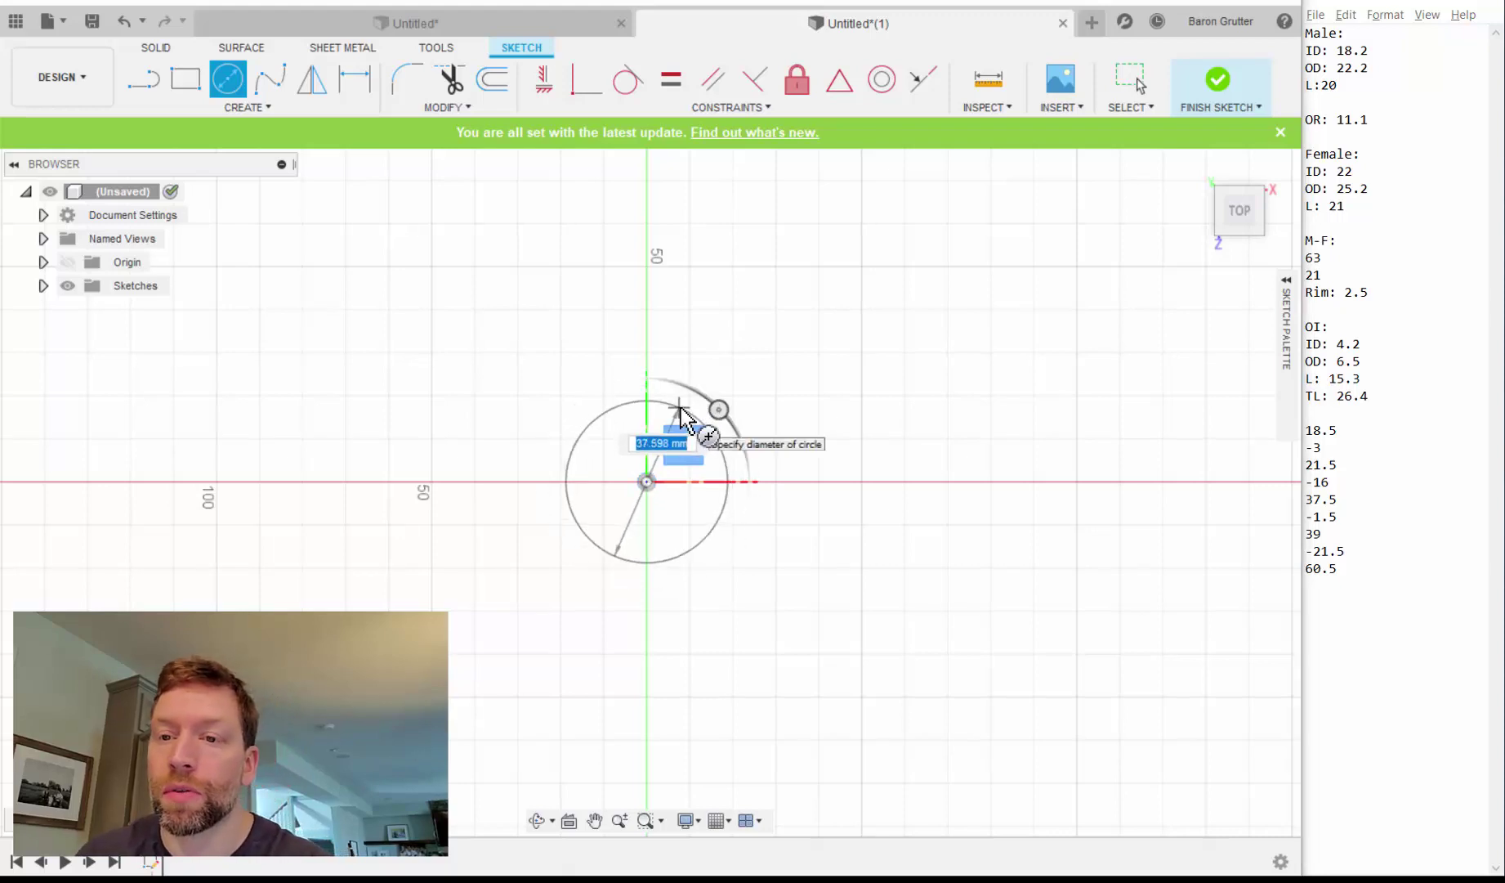
pyautogui.write('18')
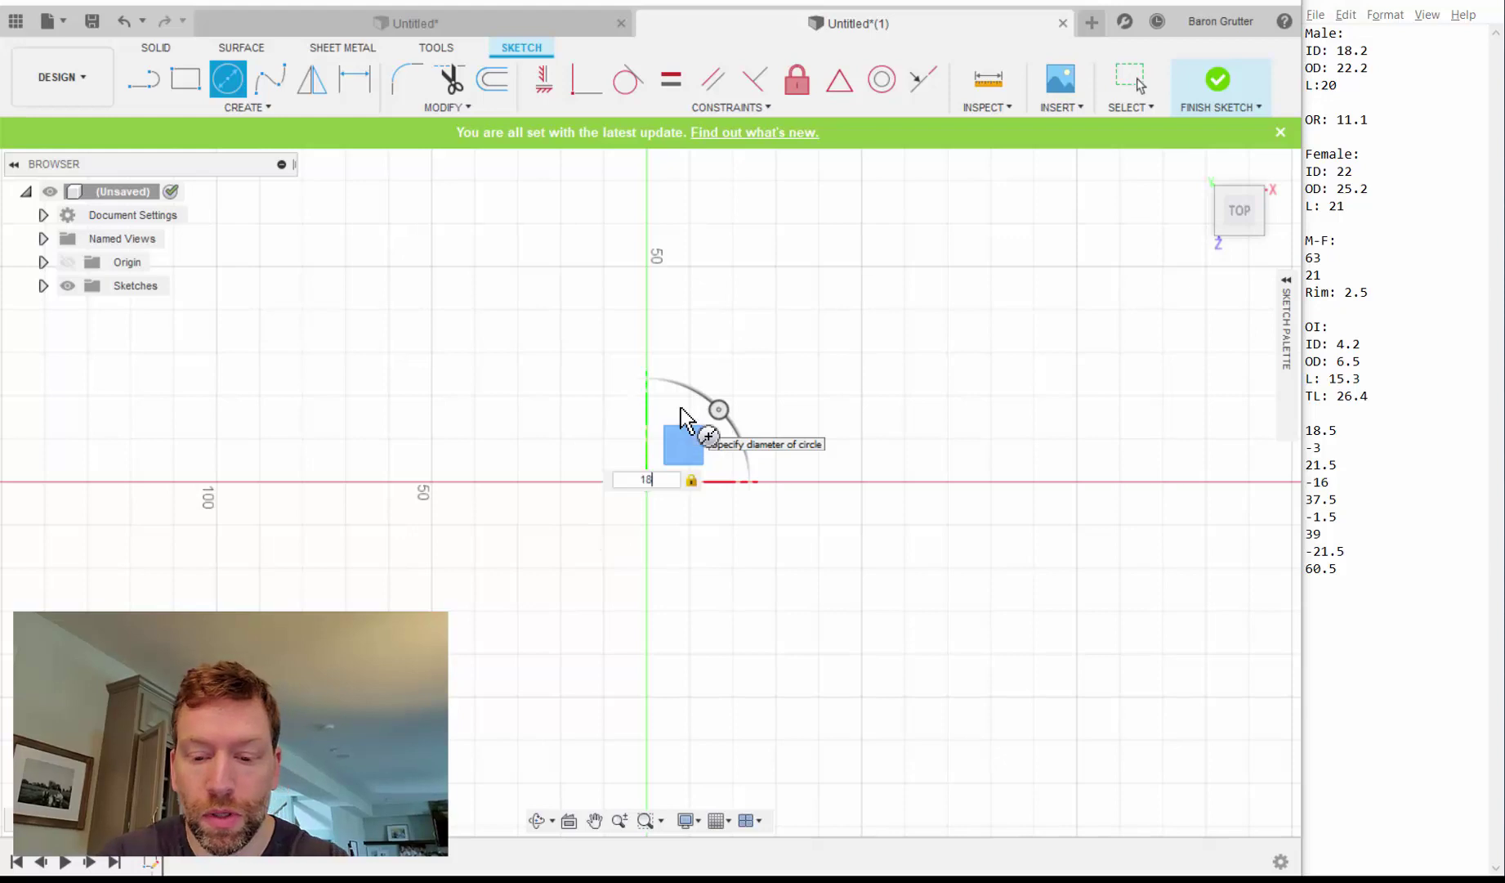
pyautogui.write('.2')
pyautogui.press('Return')
pyautogui.press('Escape')
pyautogui.scroll(3, 628, 513)
pyautogui.scroll(2, 627, 515)
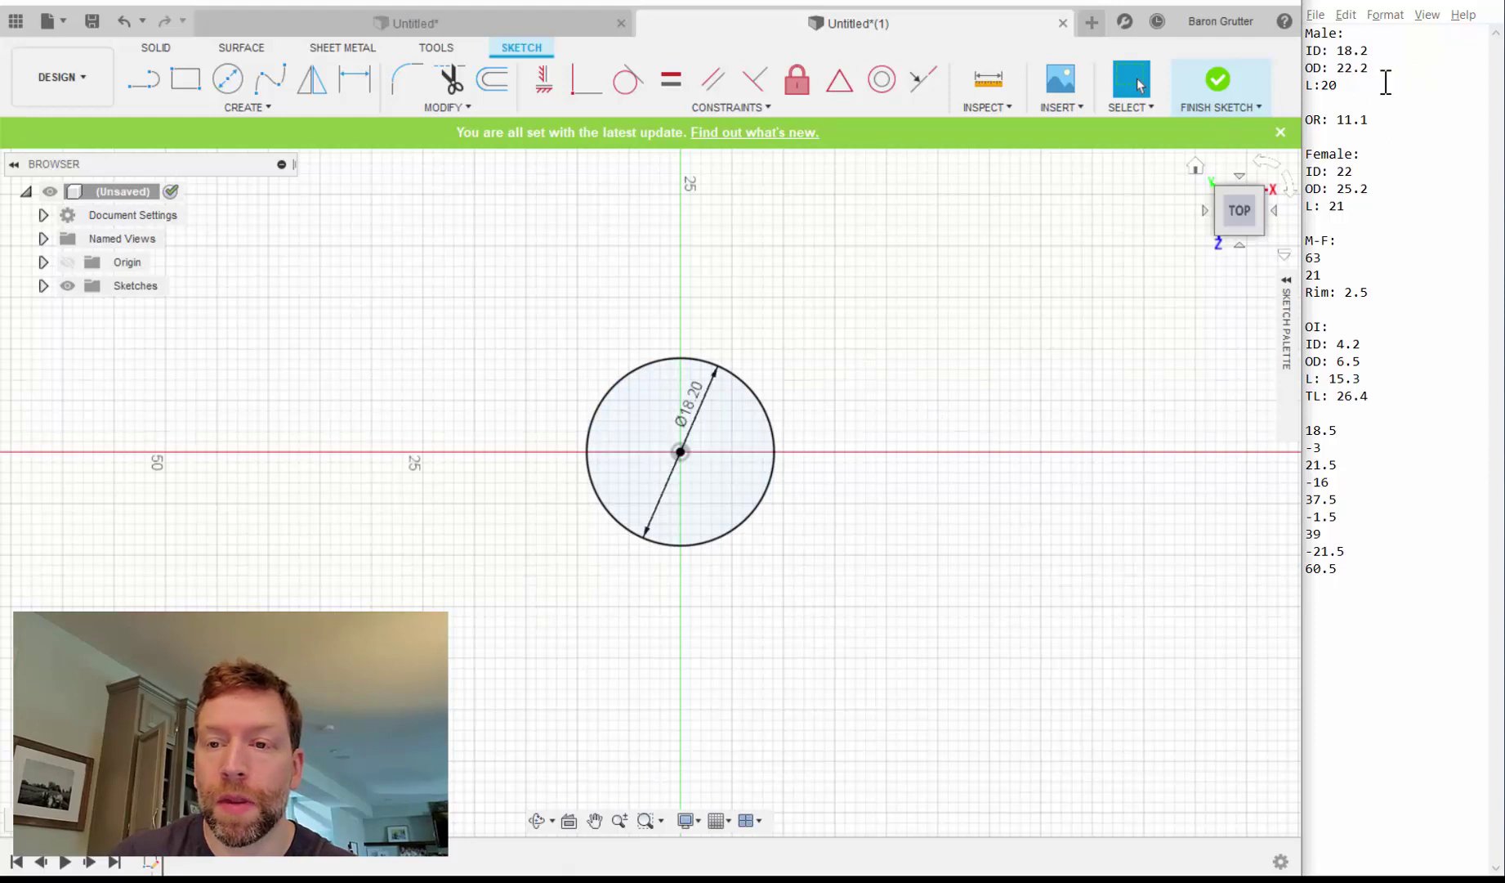
# Add concentric 22.2 mm and 22 mm diameter circles at the origin.
pyautogui.press('c')
pyautogui.click(680, 452)
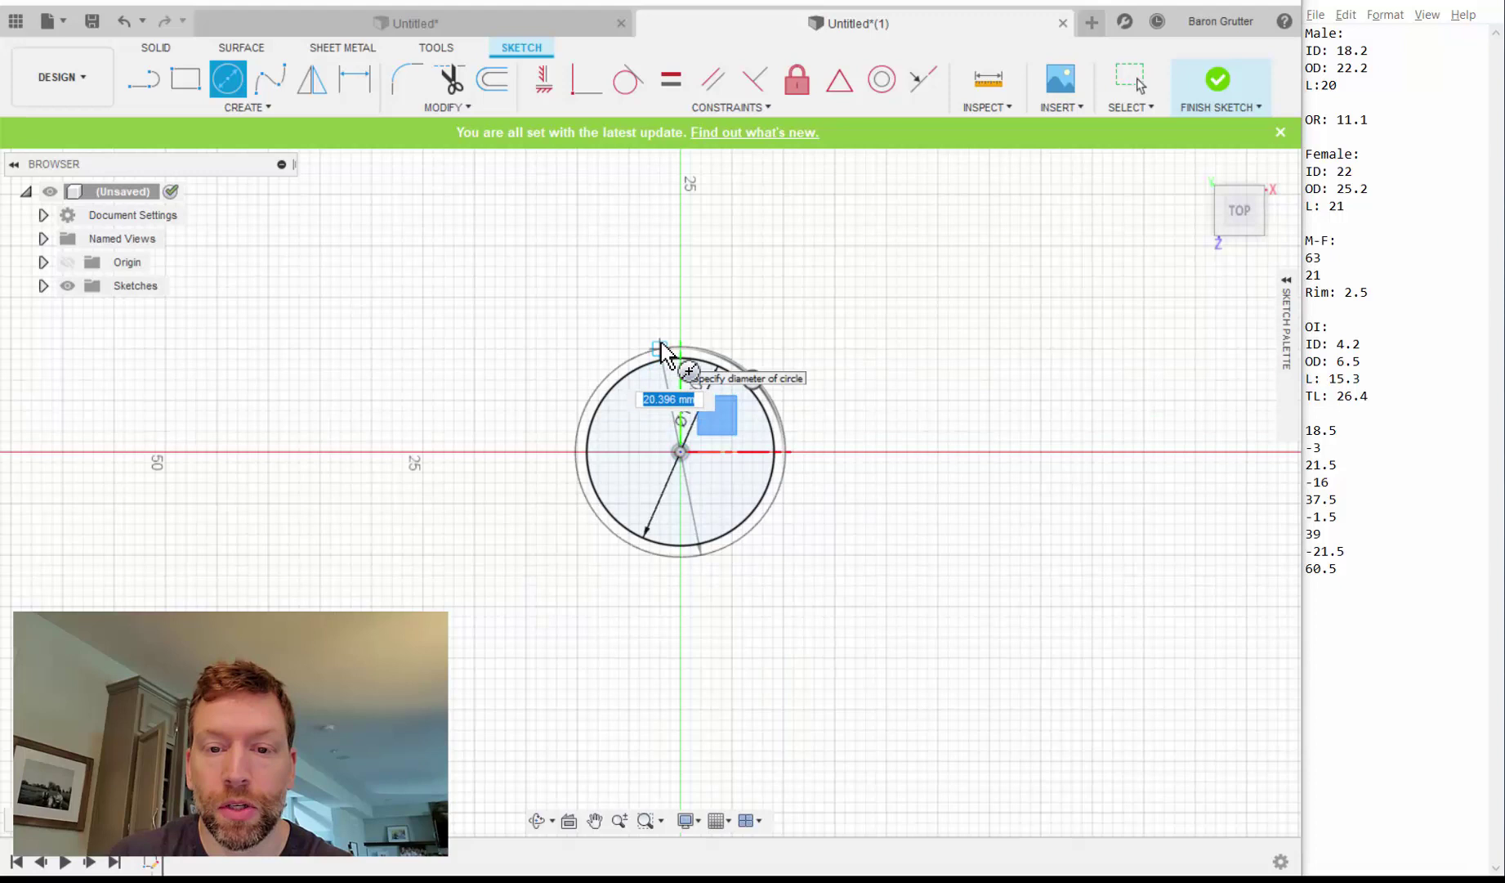
pyautogui.write('22.2')
pyautogui.press('Return')
pyautogui.press('Escape')
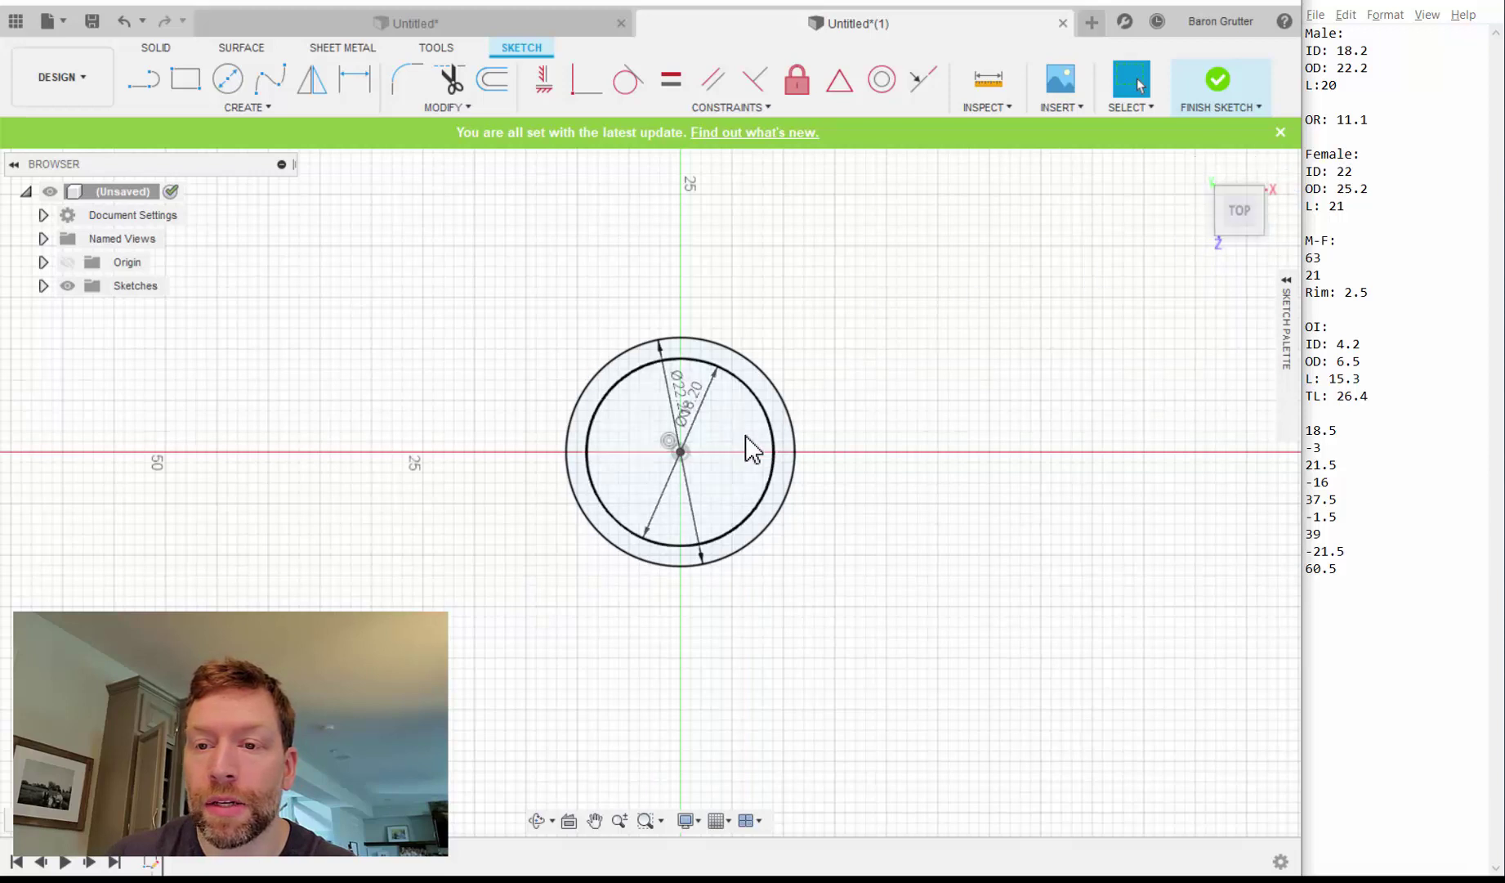
pyautogui.press('c')
pyautogui.click(682, 453)
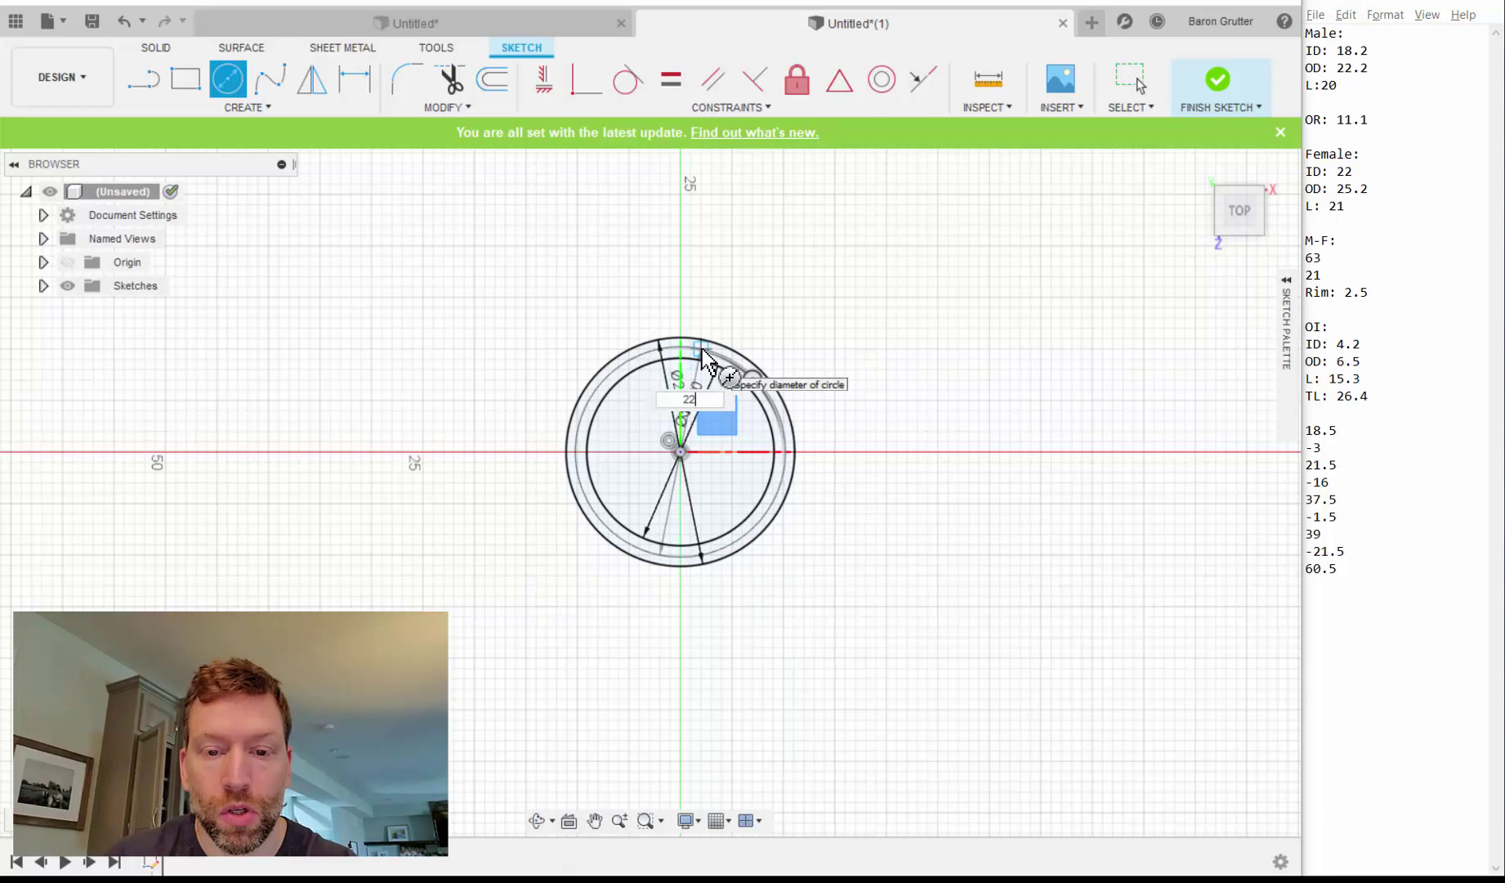
pyautogui.write('22')
pyautogui.press('Tab')
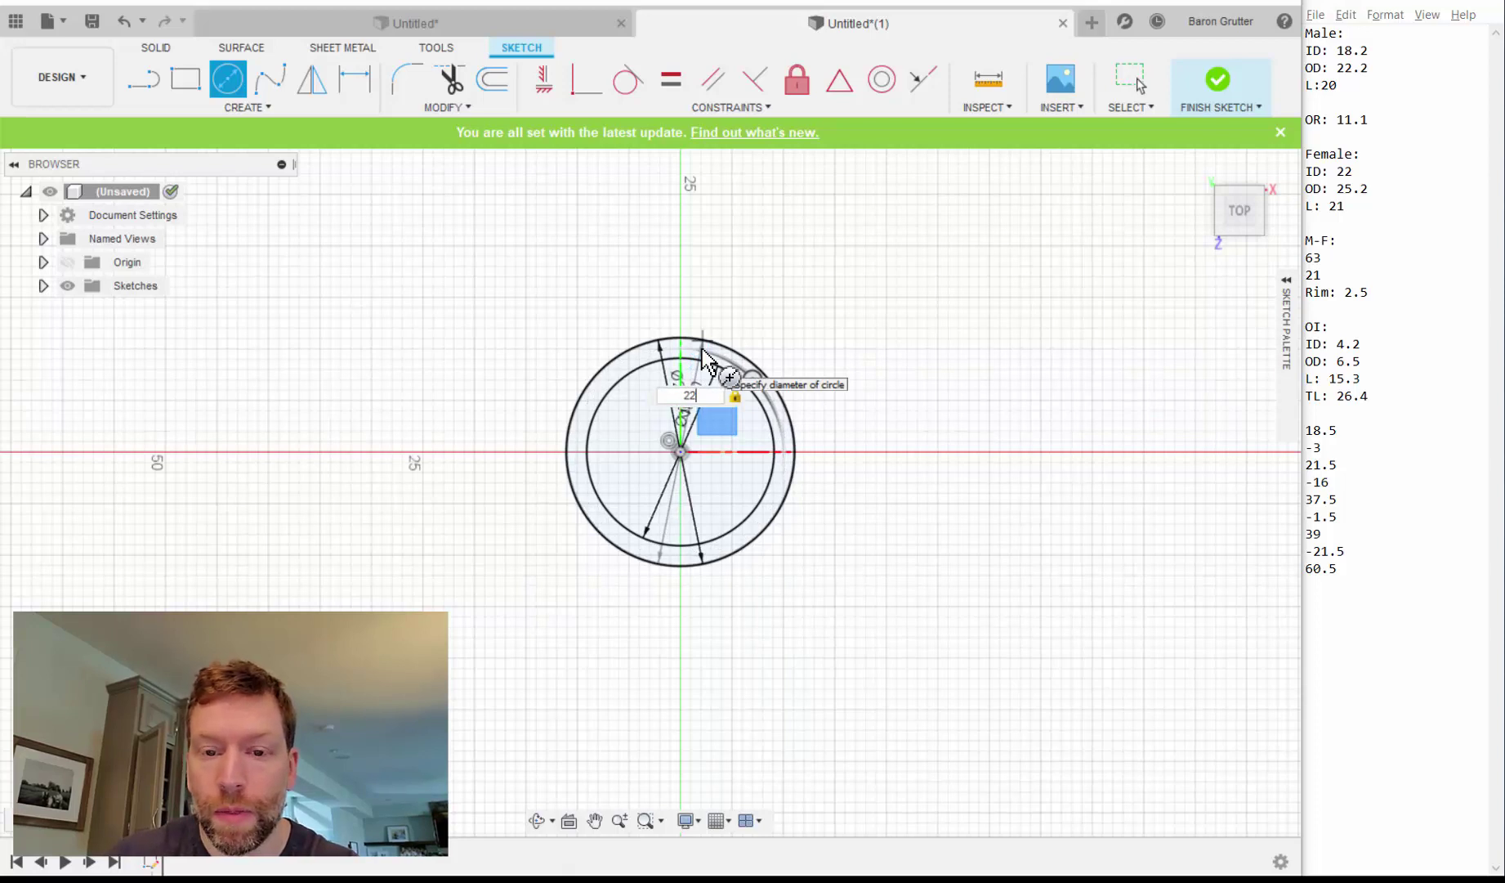
pyautogui.press('Return')
pyautogui.press('Escape')
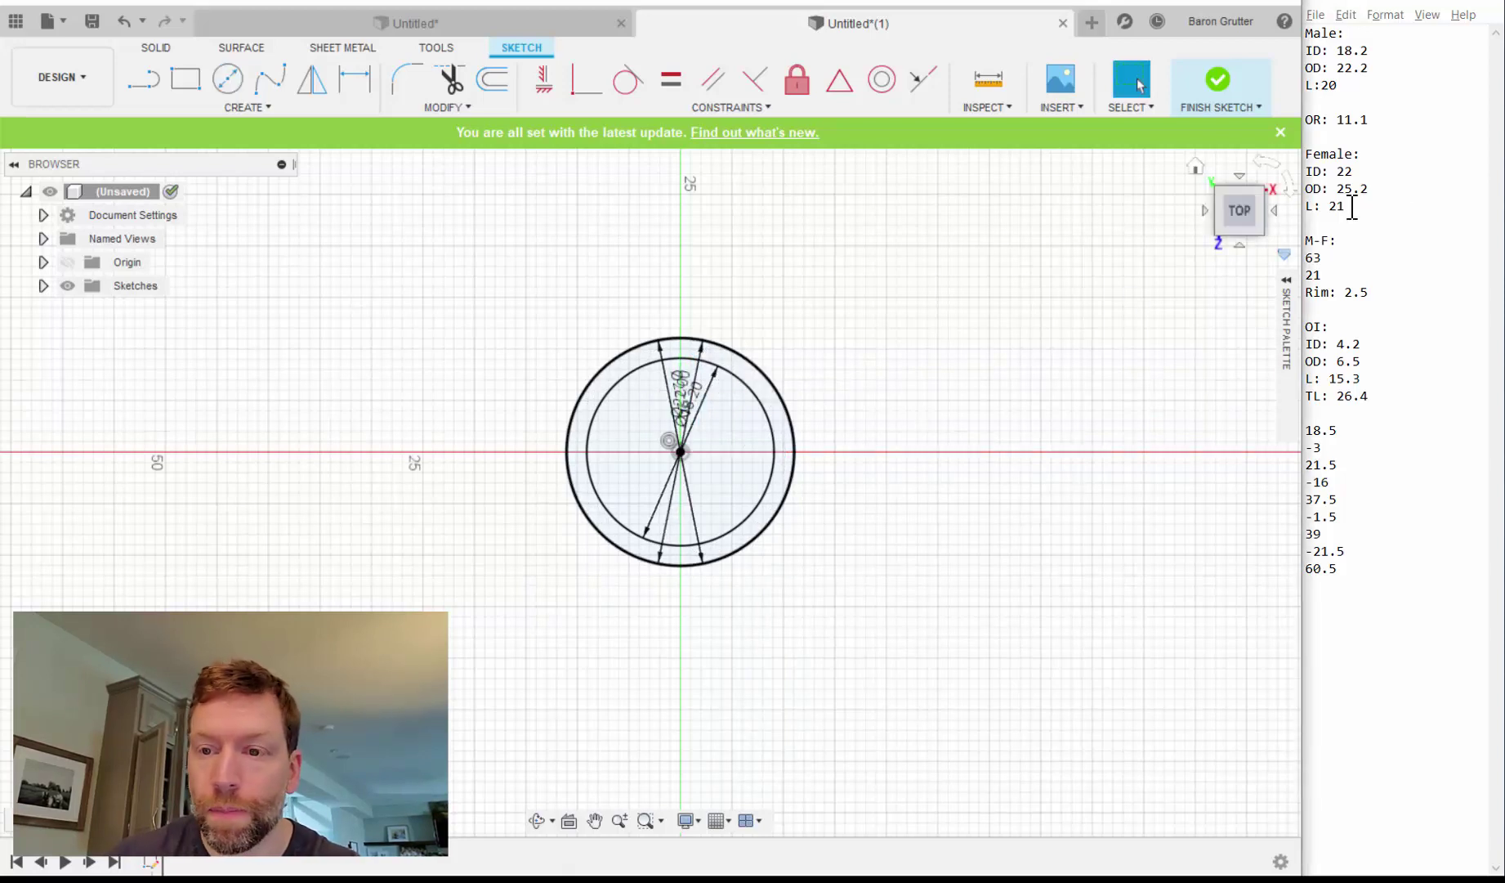
# Add a concentric 25.5 mm diameter circle at the origin.
pyautogui.press('c')
pyautogui.click(681, 452)
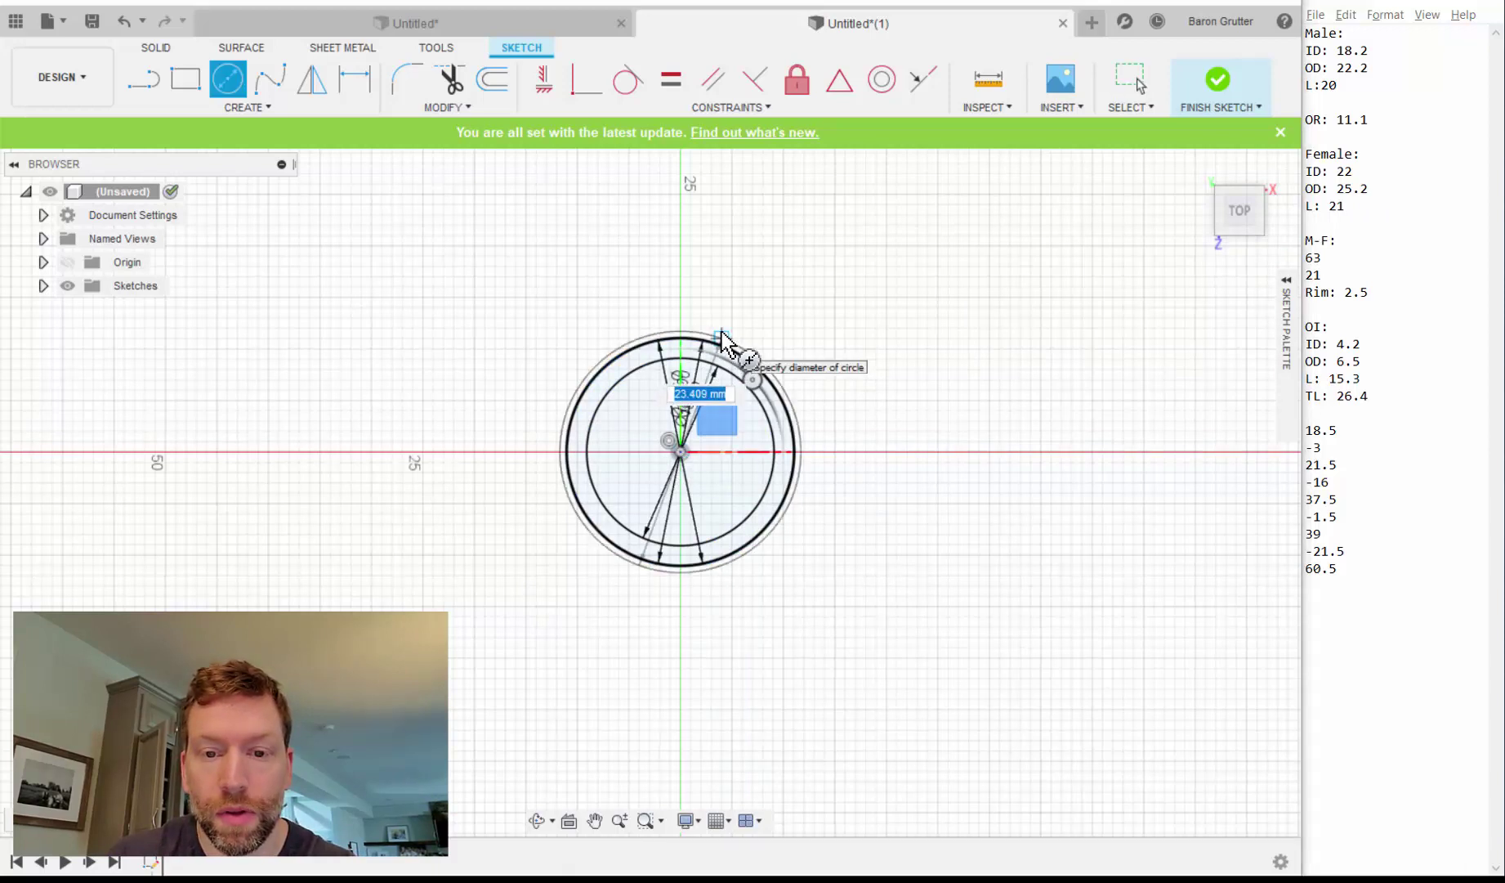
pyautogui.write('25.5')
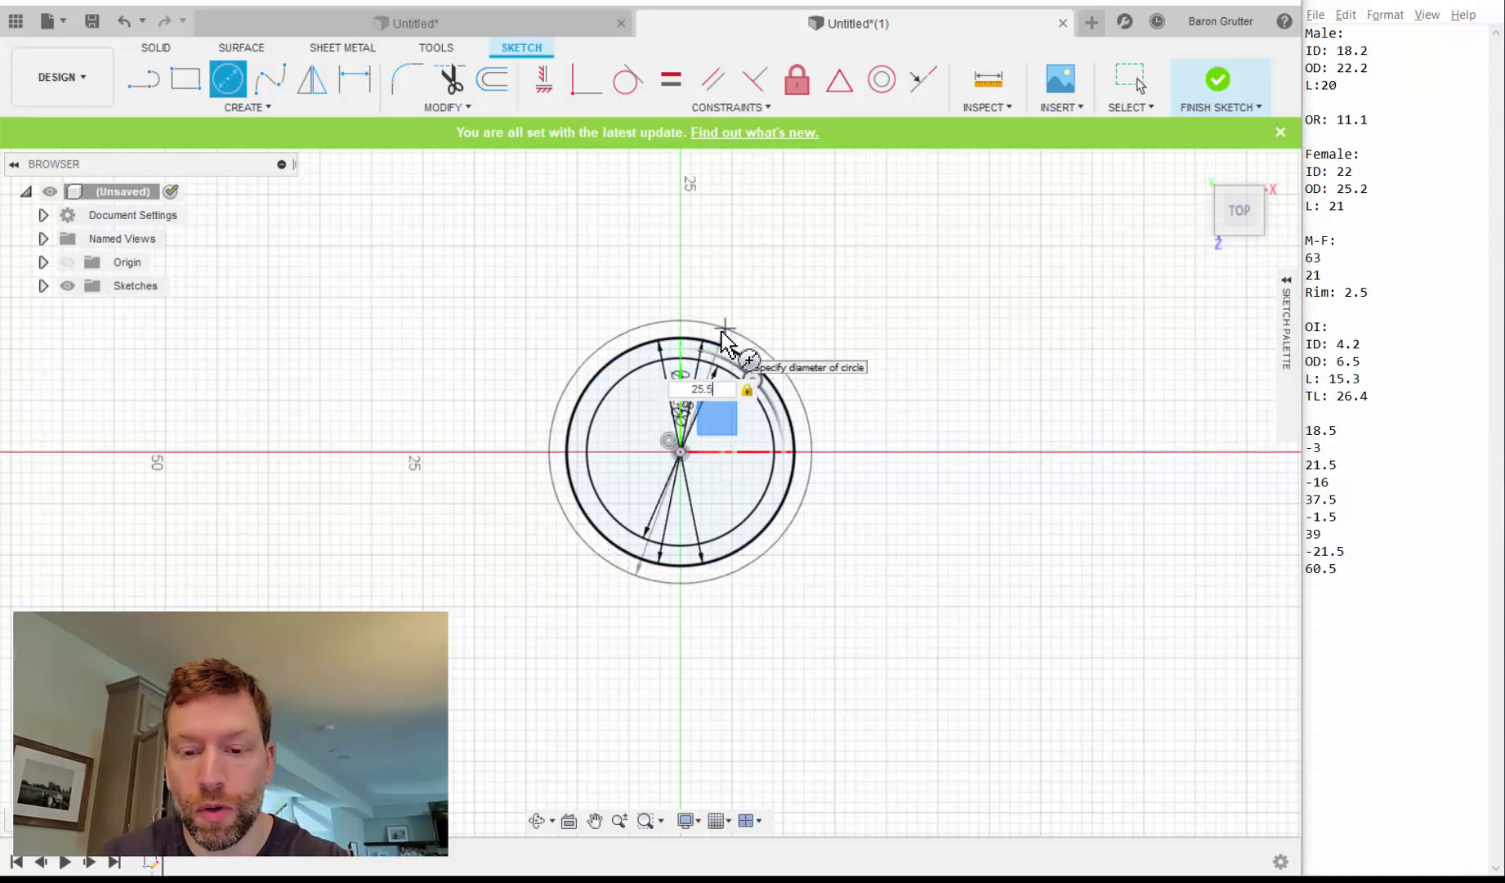
pyautogui.press('Return')
pyautogui.press('Escape')
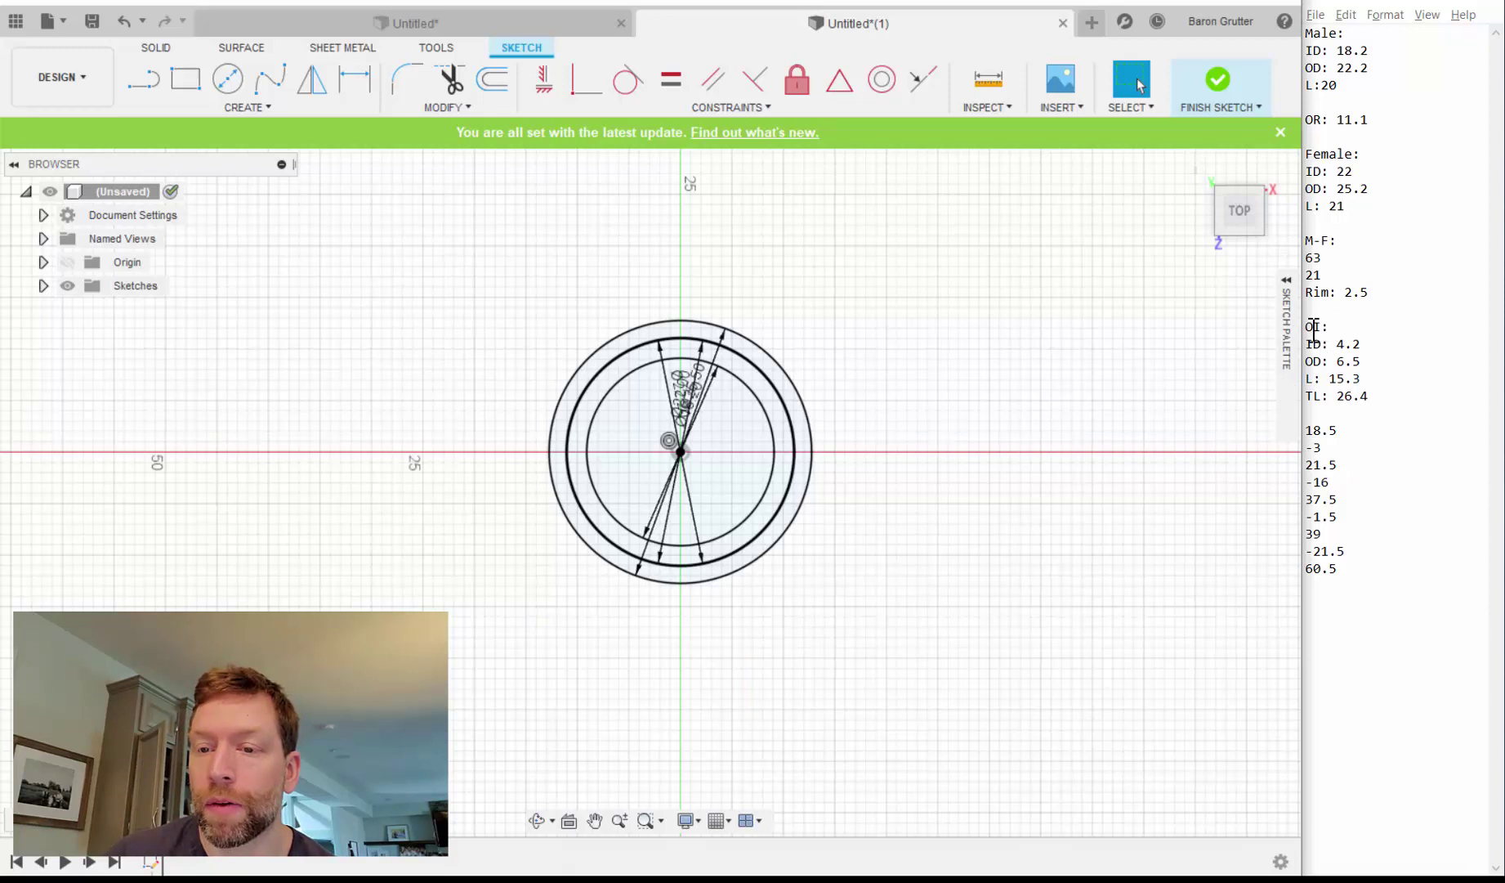
# Move the OI dimension block in Notepad to below the 60.5 entry.
pyautogui.moveTo(1380, 398); pyautogui.dragTo(1301, 327)
pyautogui.hotkey('ctrl', 'c')
pyautogui.press('Delete')
pyautogui.click(1339, 547)
pyautogui.hotkey('ctrl', 'v')
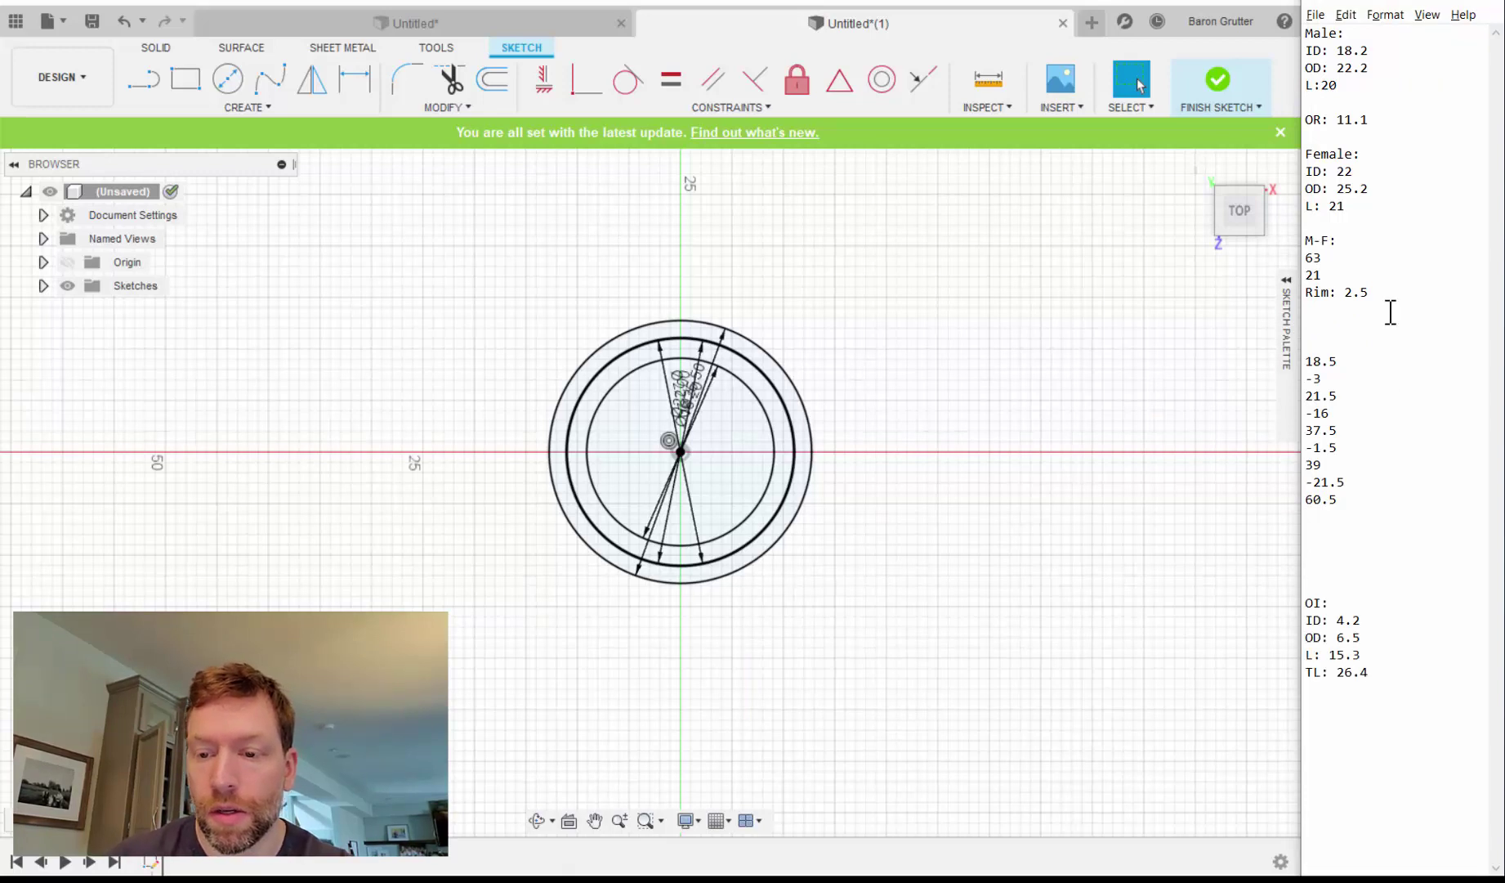
# Delete the L: 21, L:20 and M-F lines and the blank lines above 18.5.
pyautogui.press('BackSpace')
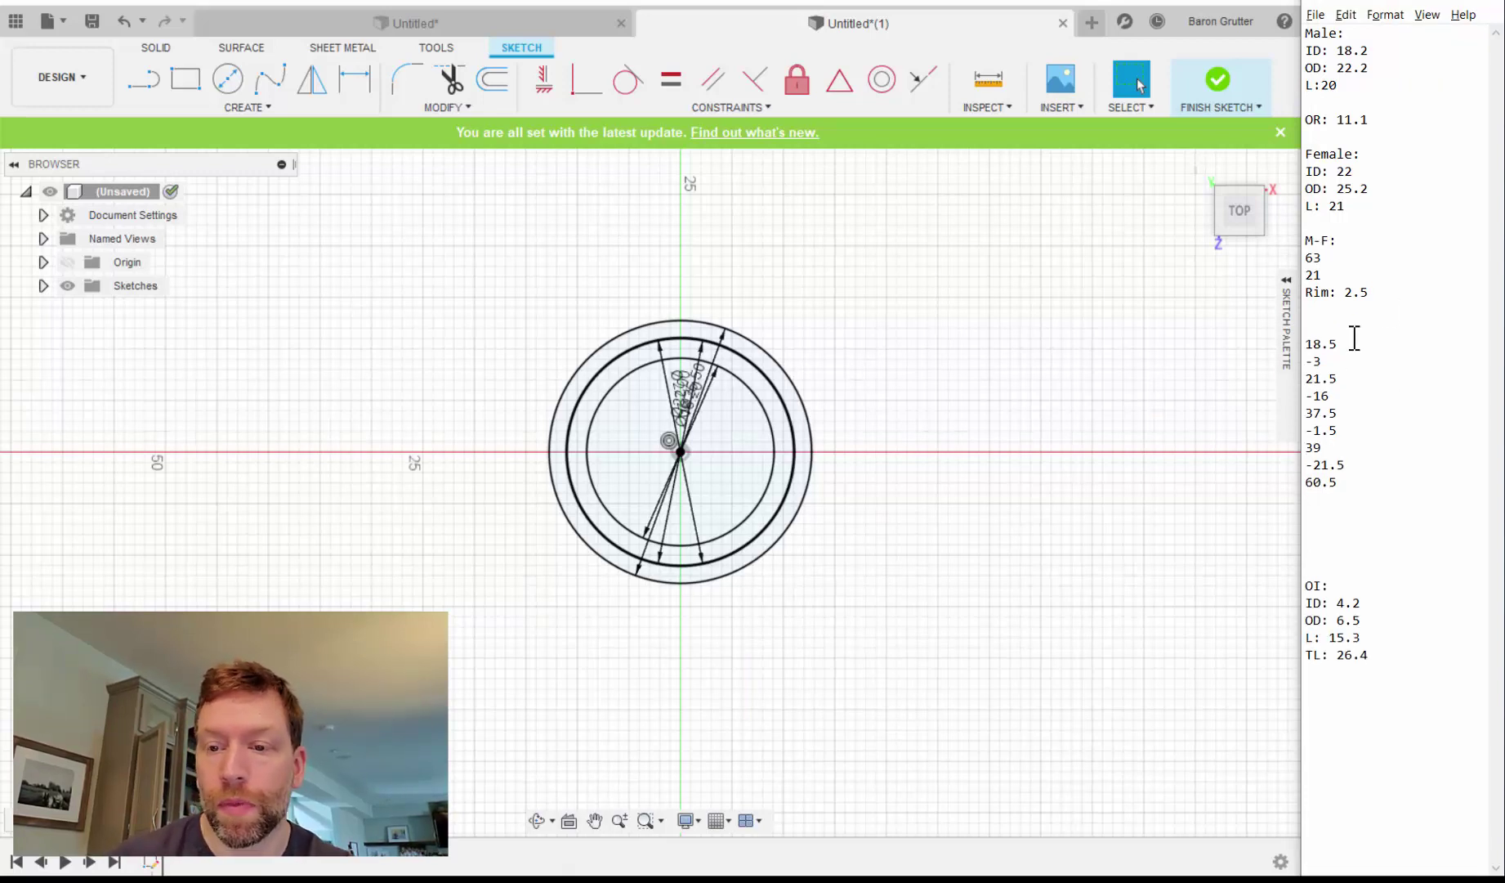
pyautogui.moveTo(1346, 211); pyautogui.dragTo(1279, 209)
pyautogui.press('BackSpace')
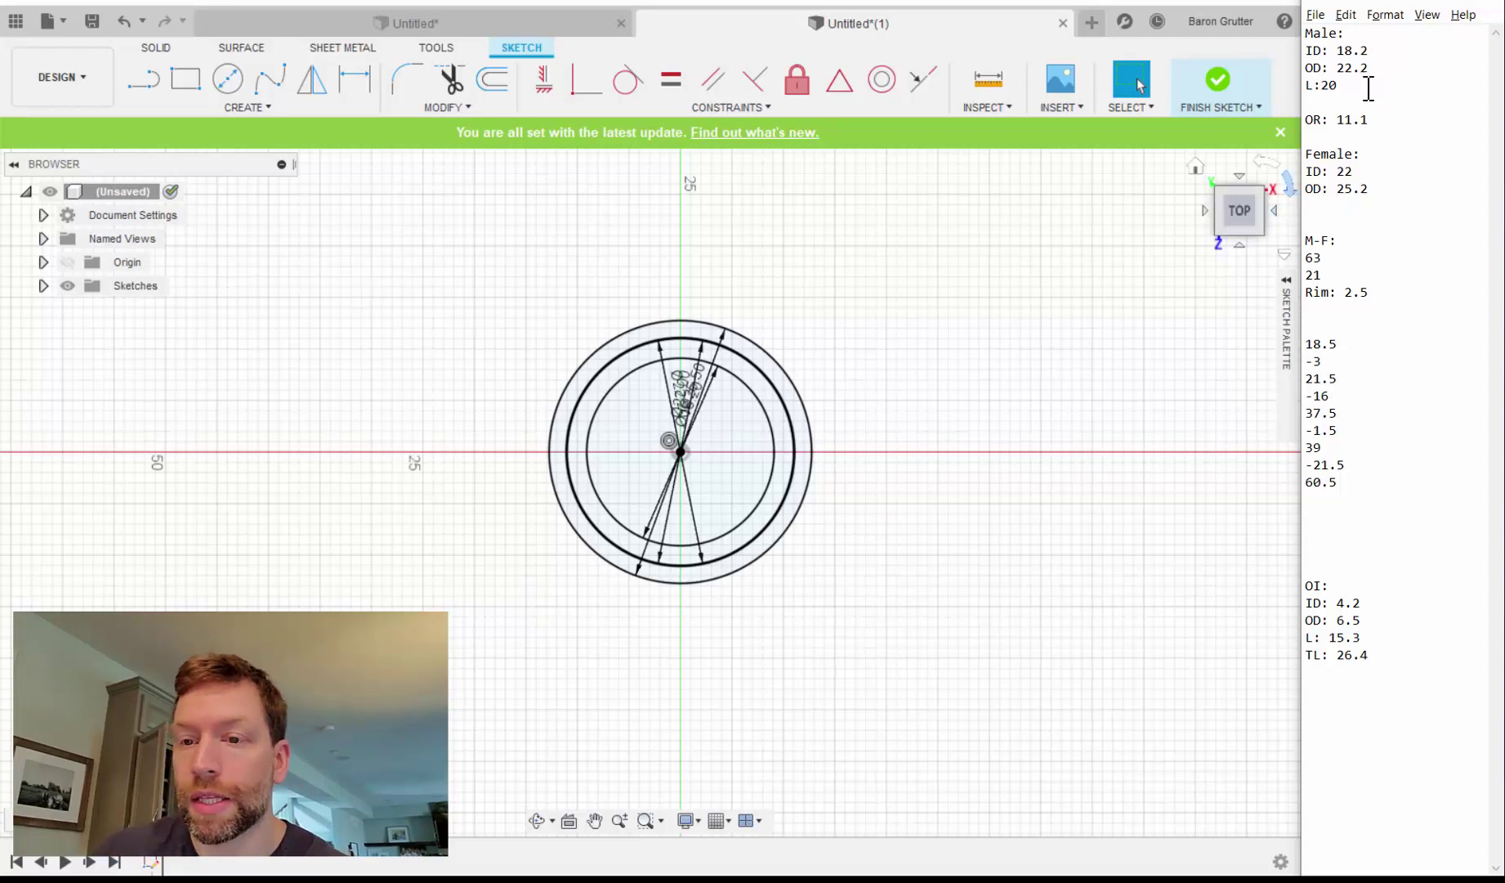
pyautogui.moveTo(1369, 85); pyautogui.dragTo(1305, 85)
pyautogui.press('BackSpace')
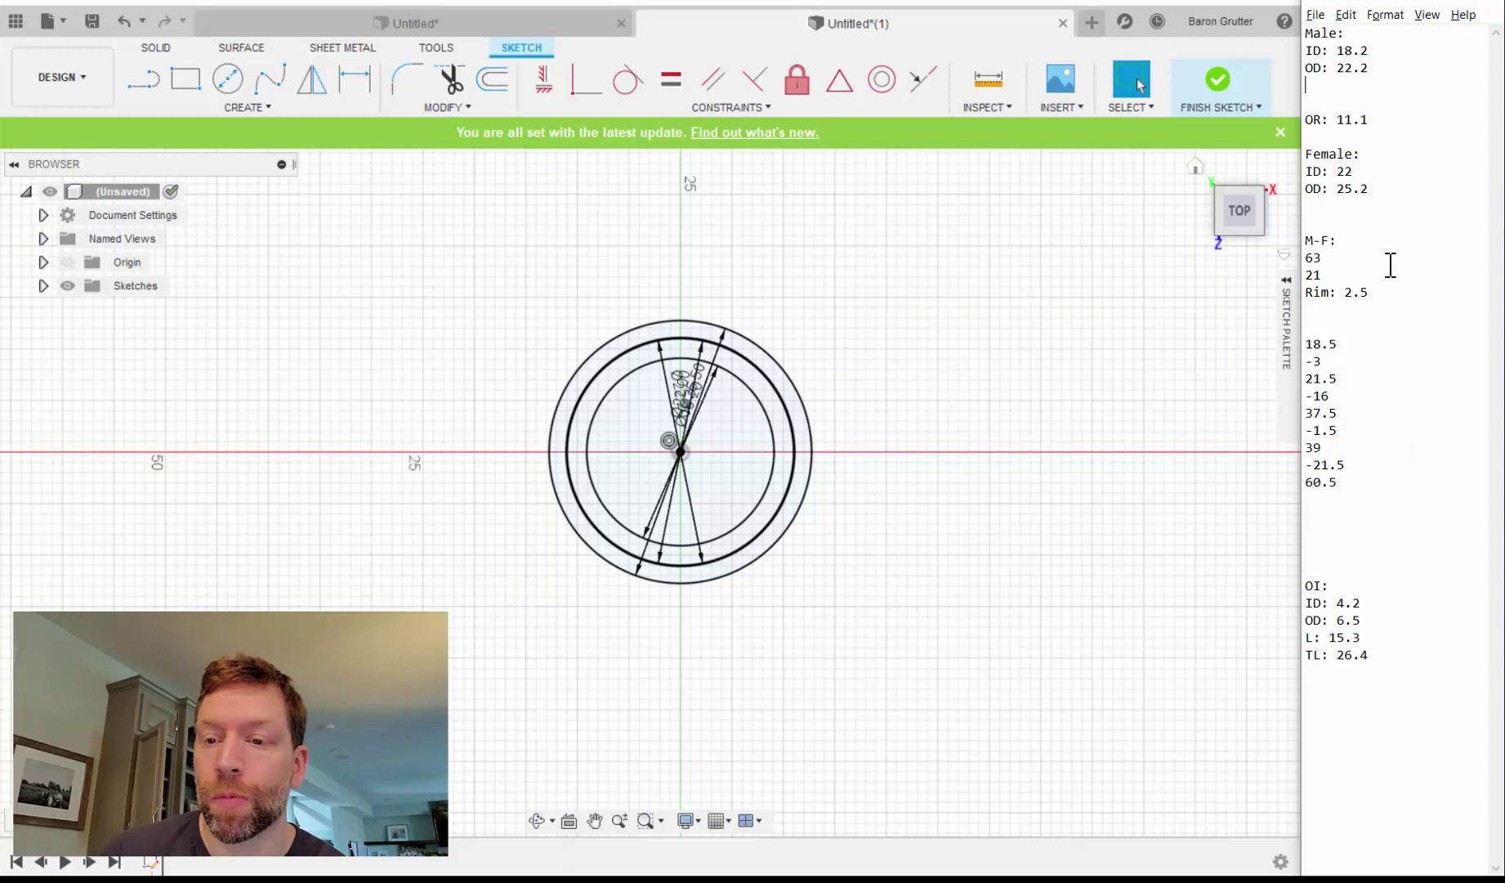
pyautogui.moveTo(1386, 291); pyautogui.dragTo(1299, 236)
pyautogui.press('Delete')
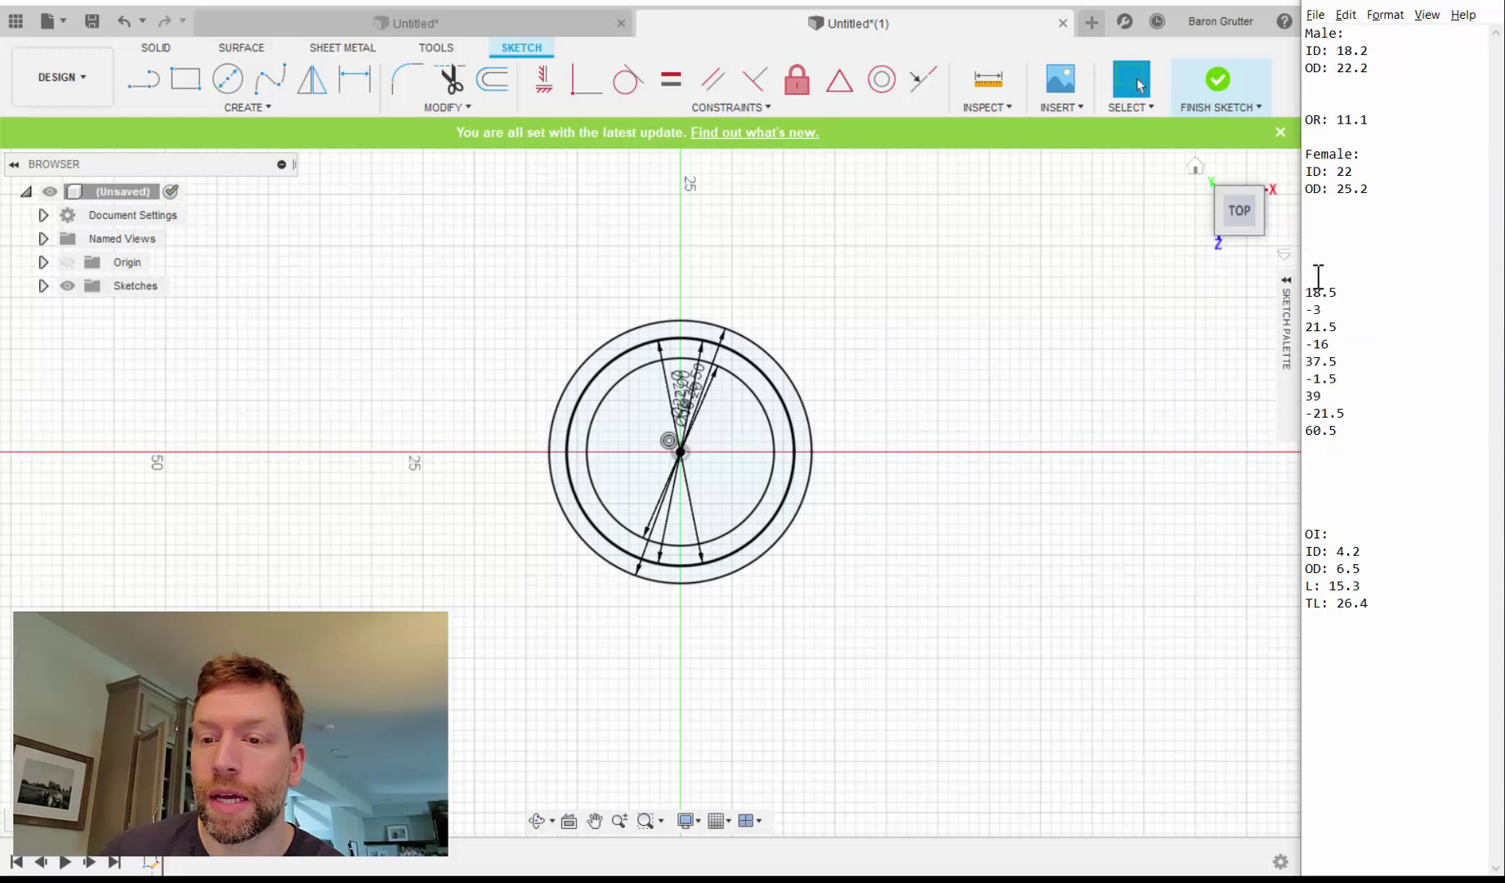
pyautogui.press('Delete')
pyautogui.press('Delete')
pyautogui.press('Delete')
pyautogui.press('Delete')
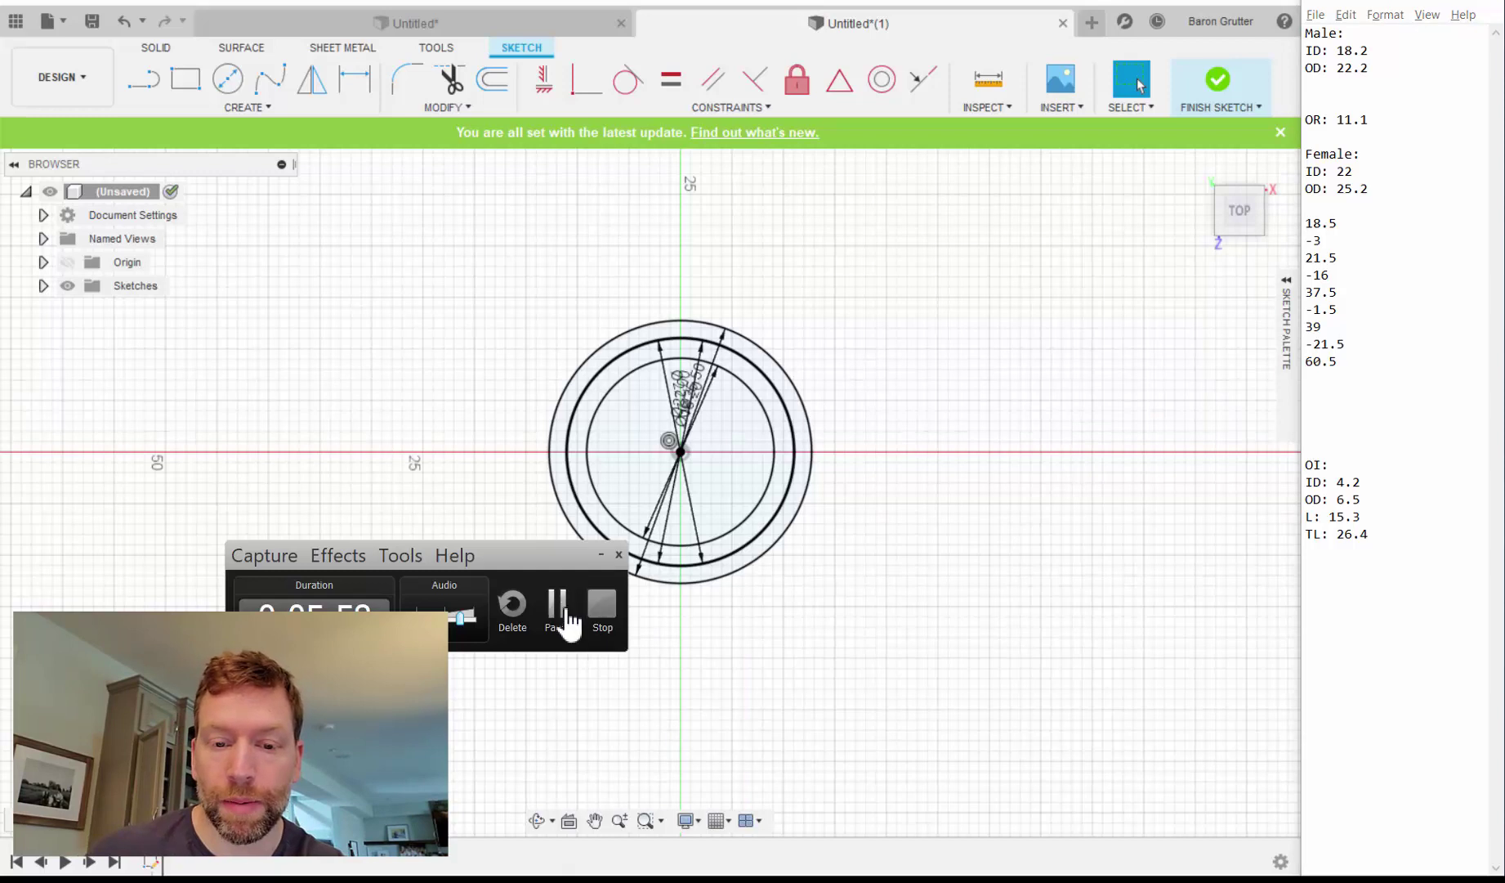
# Move the OR: 11.1 line so it sits right after L: 15.3 in the OI notes.
pyautogui.click(558, 607)
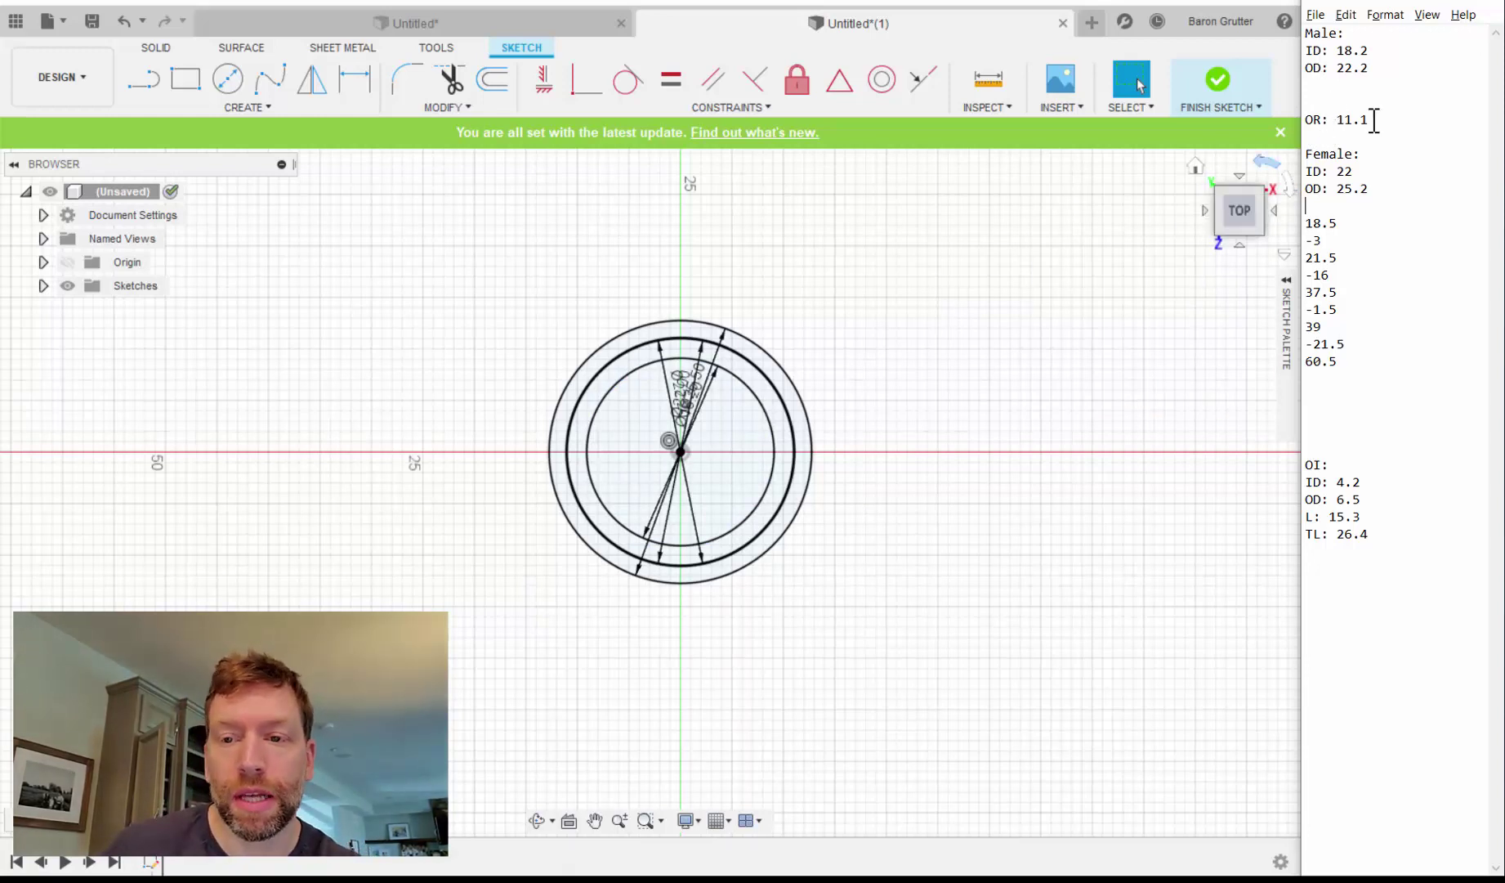
pyautogui.moveTo(1375, 120); pyautogui.dragTo(1303, 129)
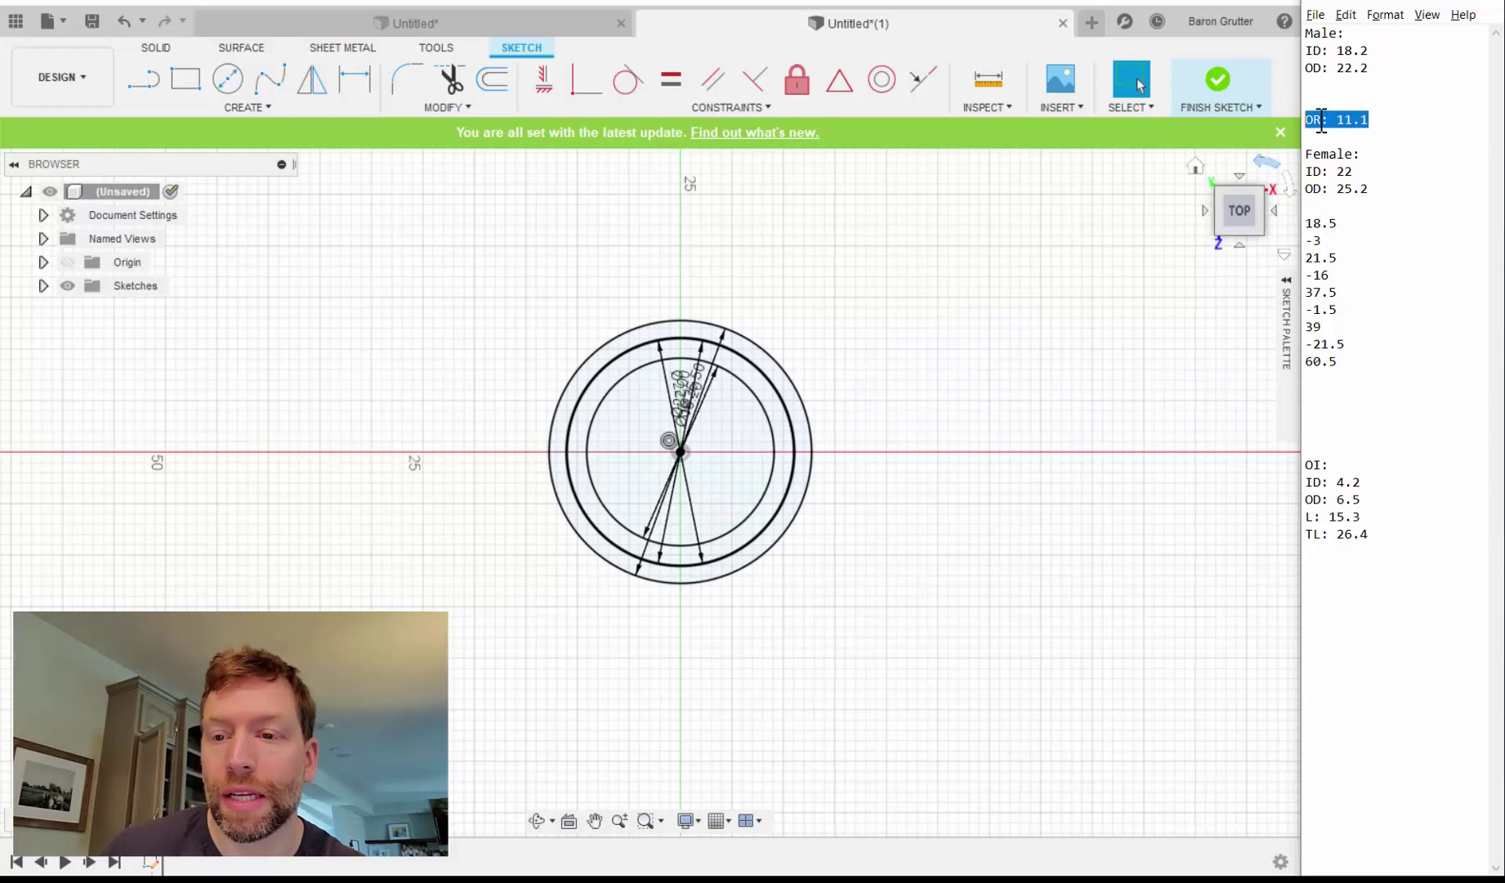
pyautogui.press('BackSpace')
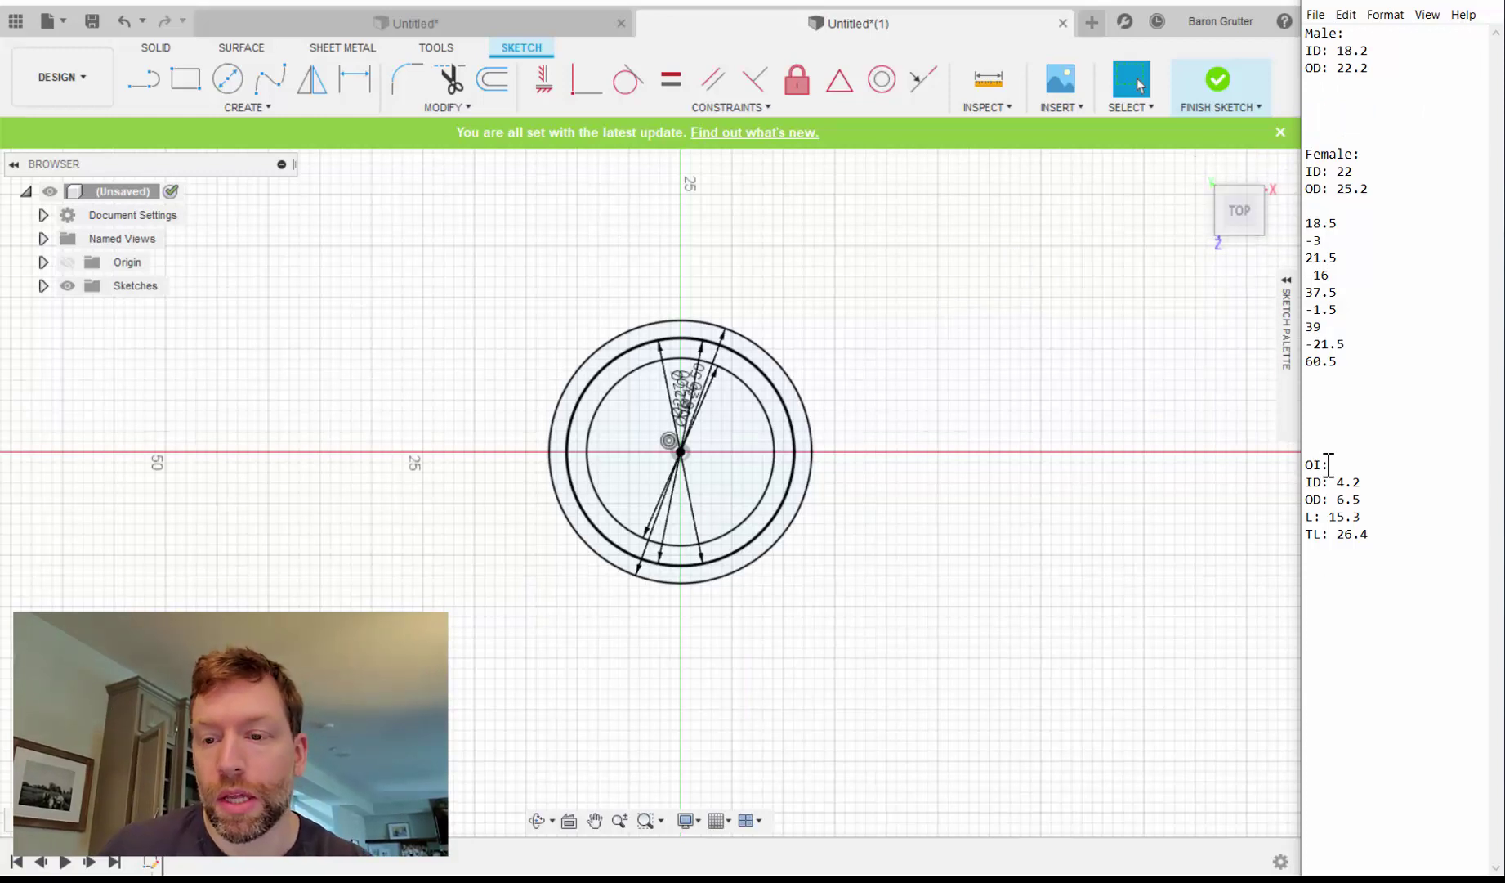
pyautogui.click(1379, 523)
pyautogui.press('Return')
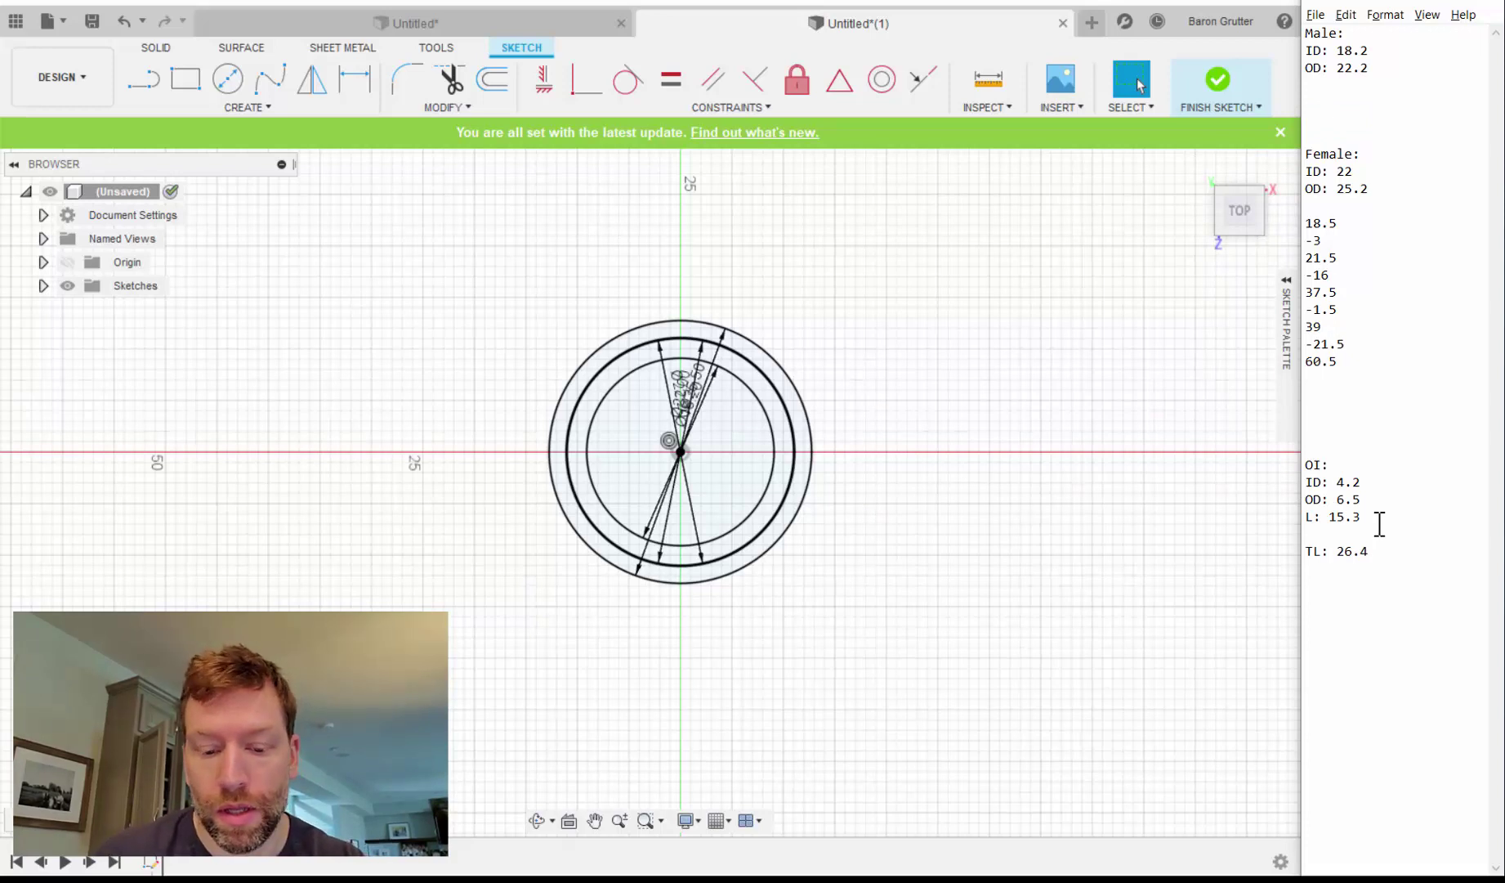
pyautogui.write('OR: 11.1')
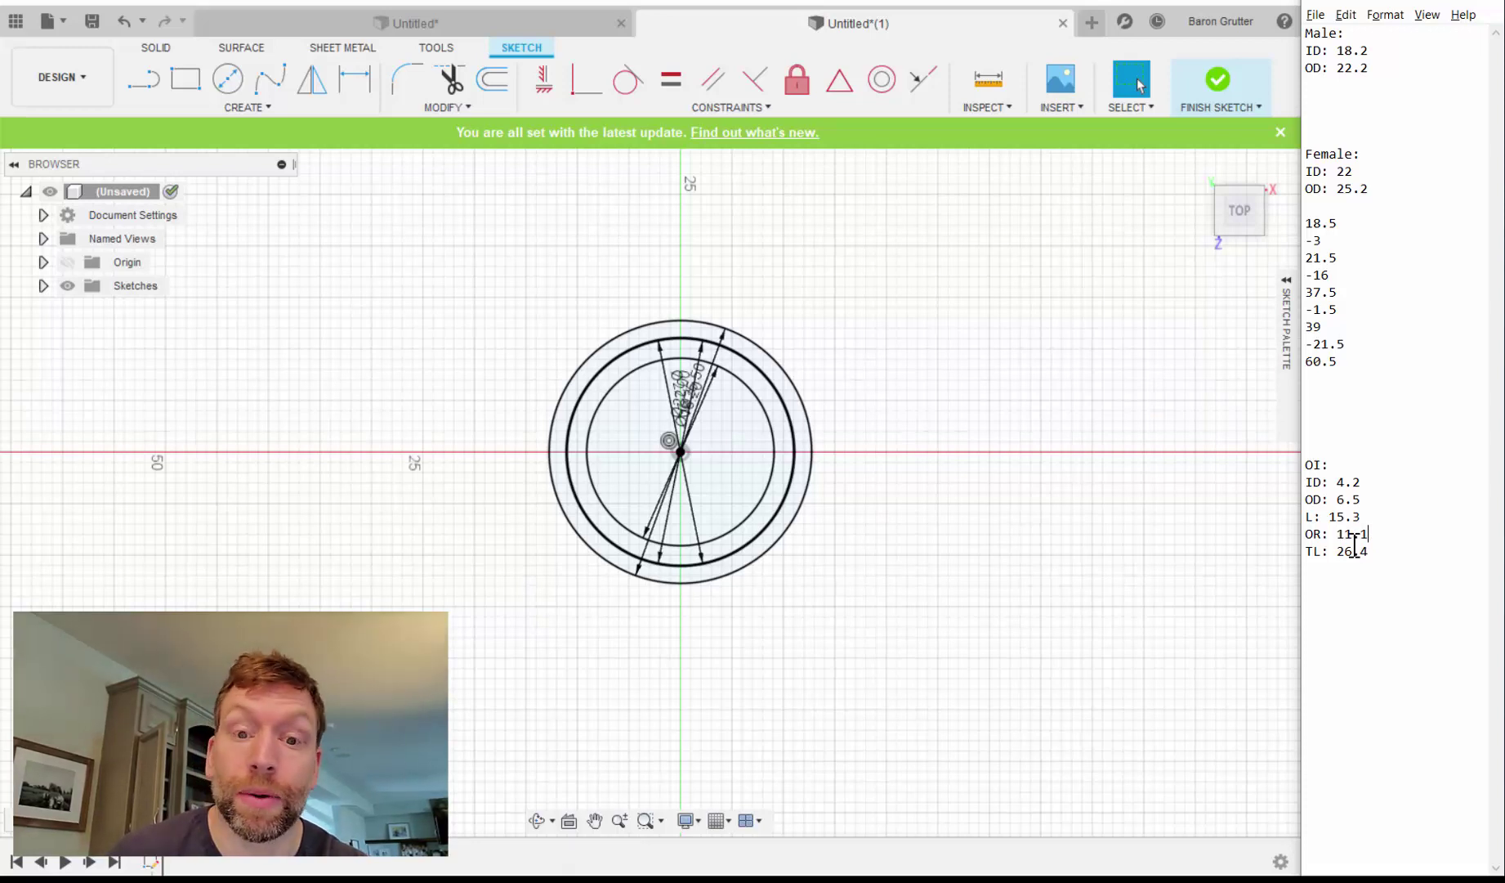
# Recentre and tilt the view, then finish the four-circle sketch.
pyautogui.scroll(3, 760, 504)
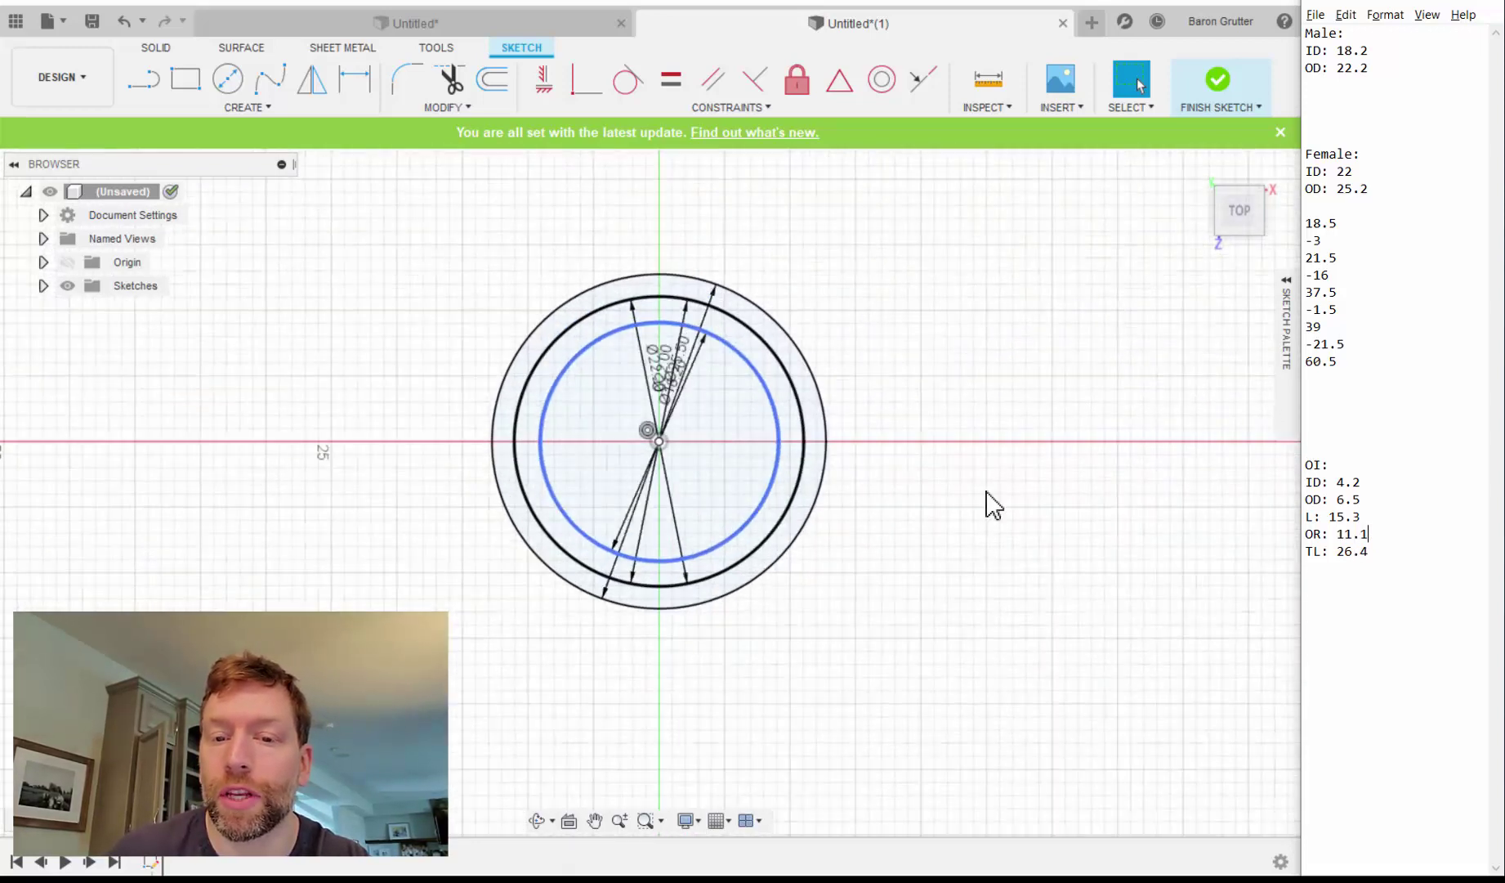
pyautogui.scroll(2, 954, 392)
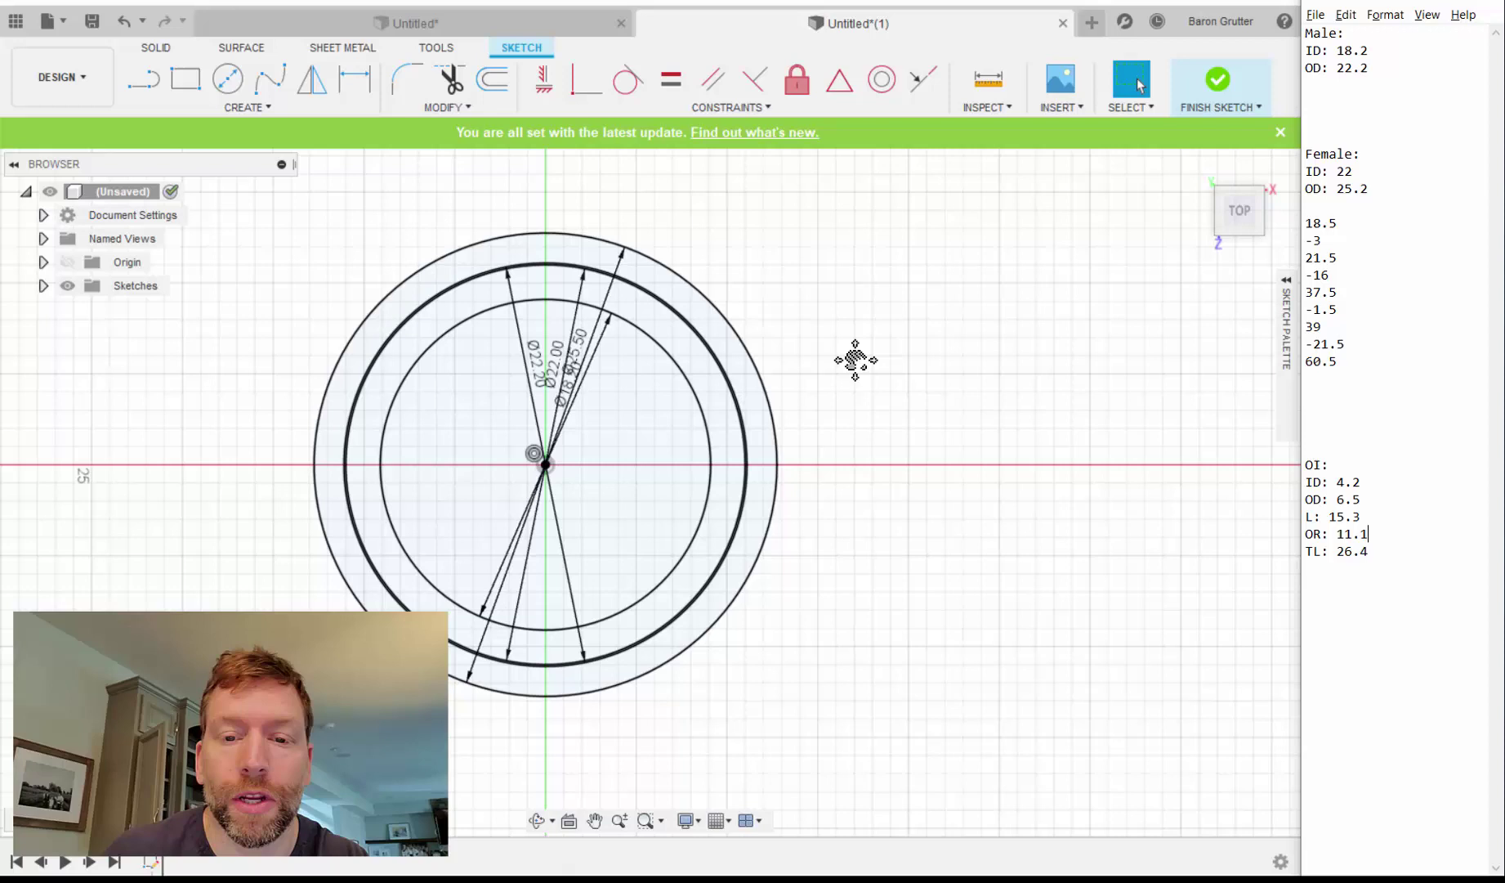
pyautogui.moveTo(855, 359); pyautogui.dragTo(984, 397, button='middle')
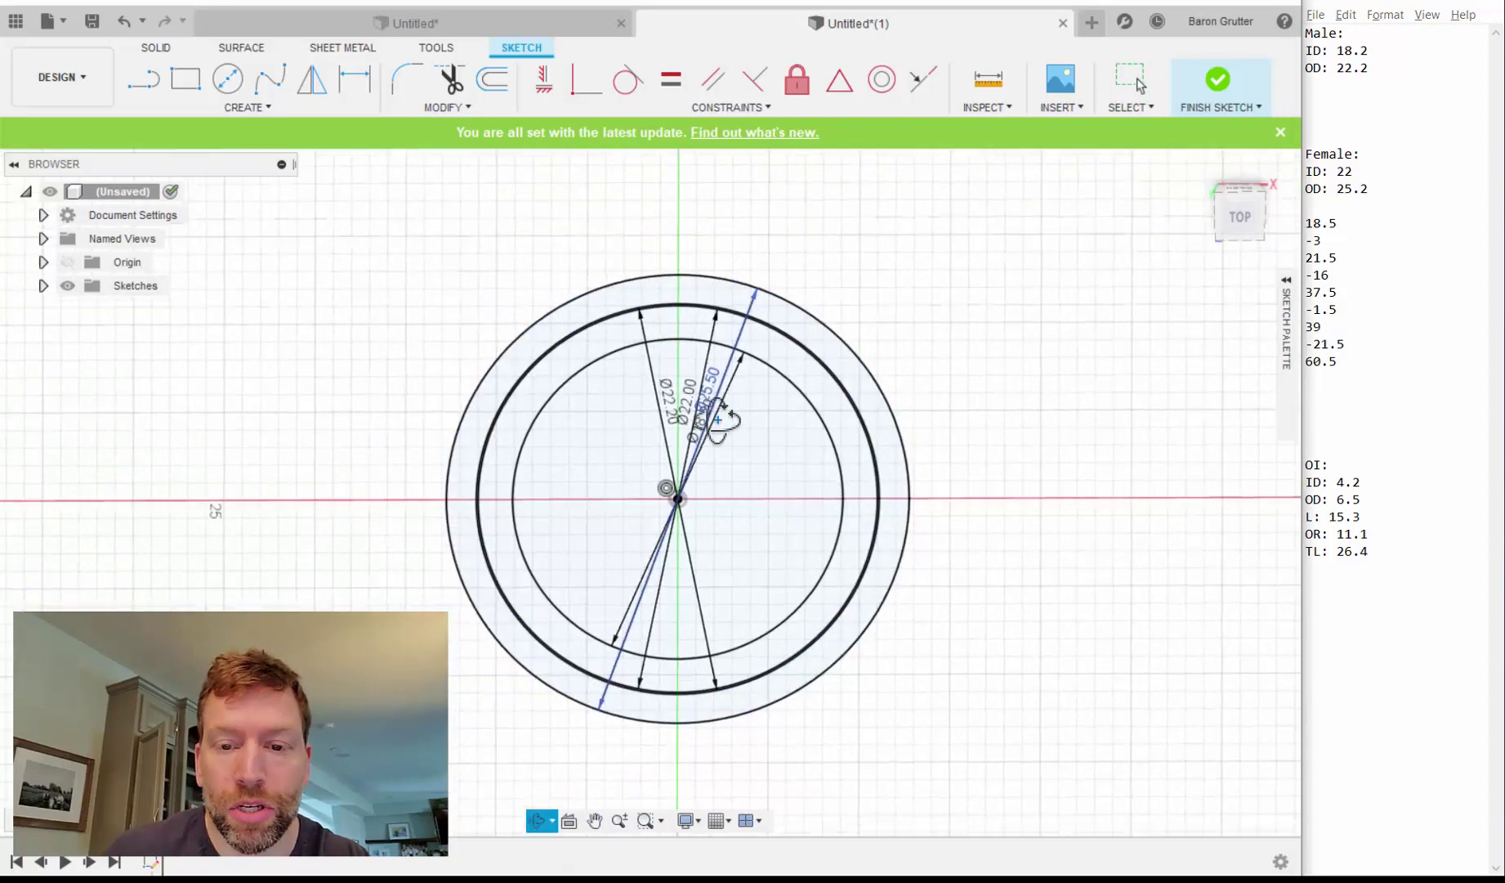
pyautogui.moveTo(718, 419)
pyautogui.keyDown('shift'); pyautogui.mouseDown(button='middle')
pyautogui.moveTo(719, 462)
pyautogui.moveTo(689, 396)
pyautogui.mouseUp(button='middle'); pyautogui.keyUp('shift')
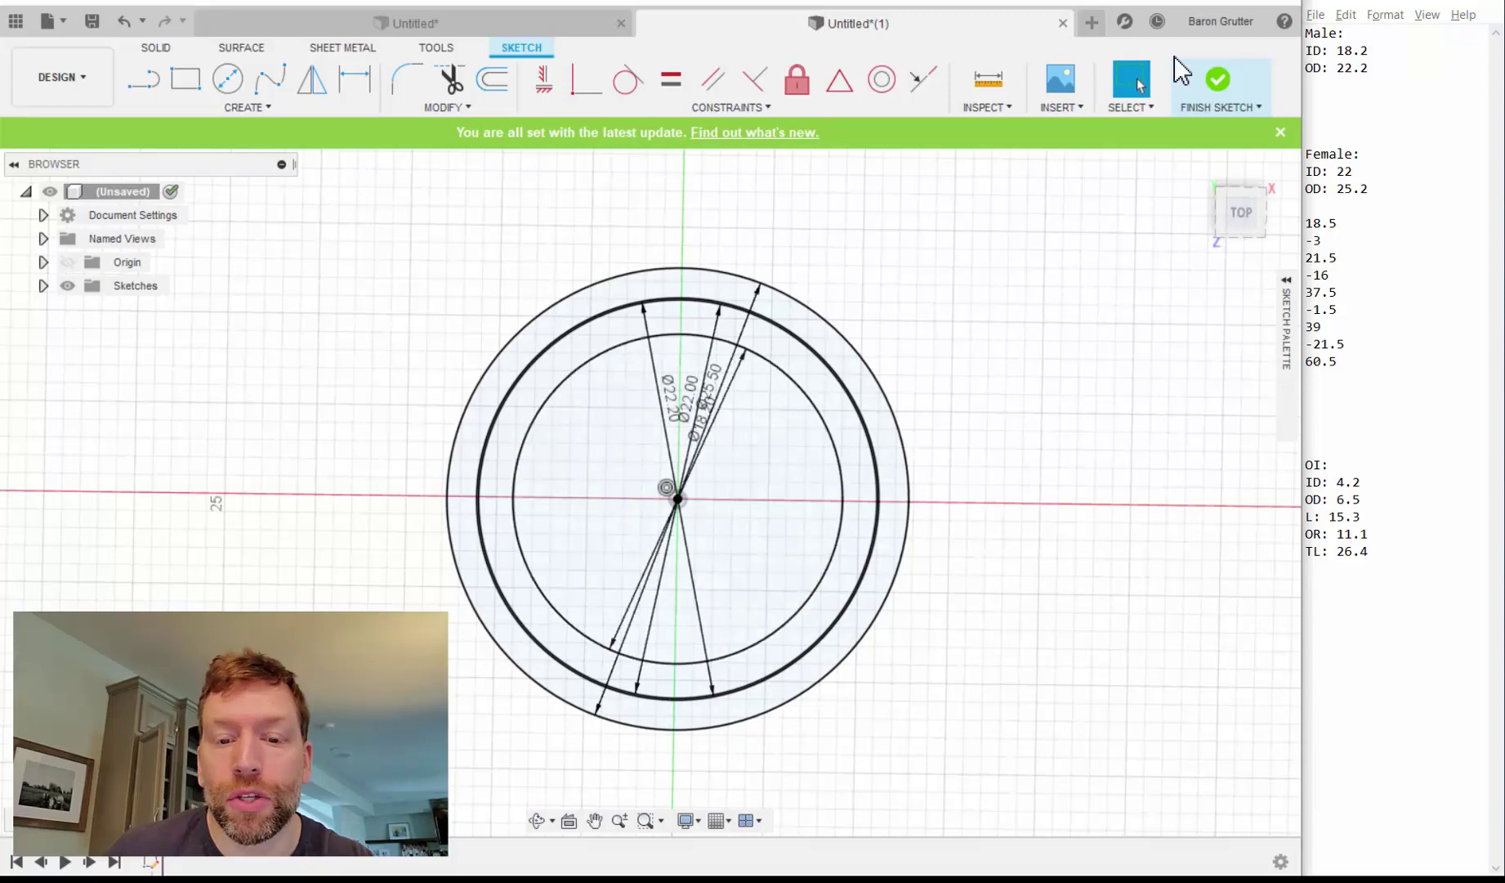
pyautogui.click(1215, 88)
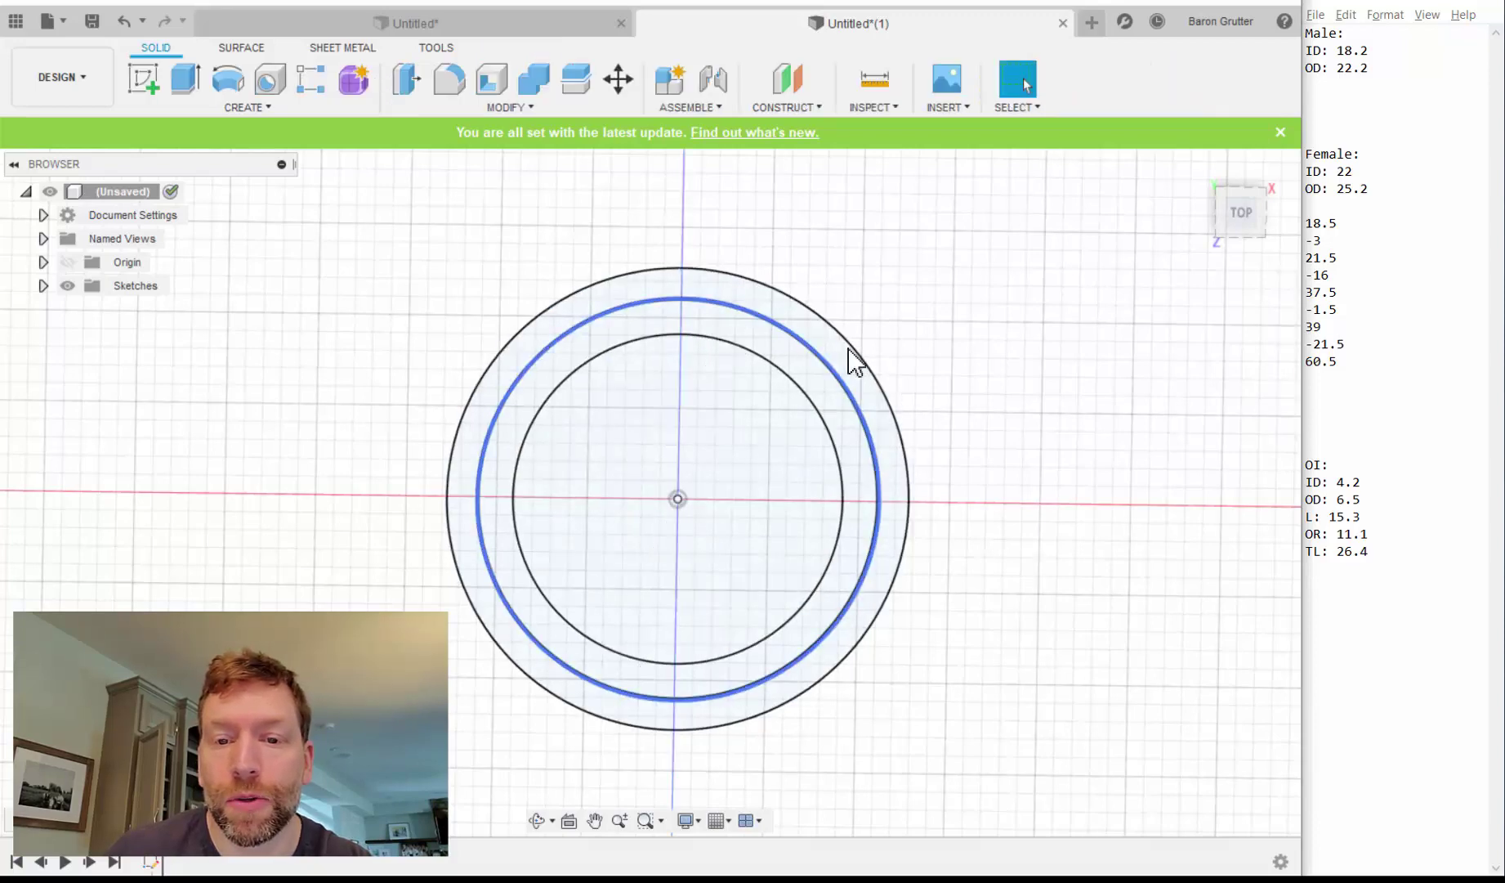
# Return to a top-down view, maximise Fusion over the notes and dismiss the update notice.
pyautogui.moveTo(985, 278)
pyautogui.keyDown('shift'); pyautogui.mouseDown(button='middle')
pyautogui.moveTo(955, 296)
pyautogui.moveTo(965, 278)
pyautogui.mouseUp(button='middle'); pyautogui.keyUp('shift')
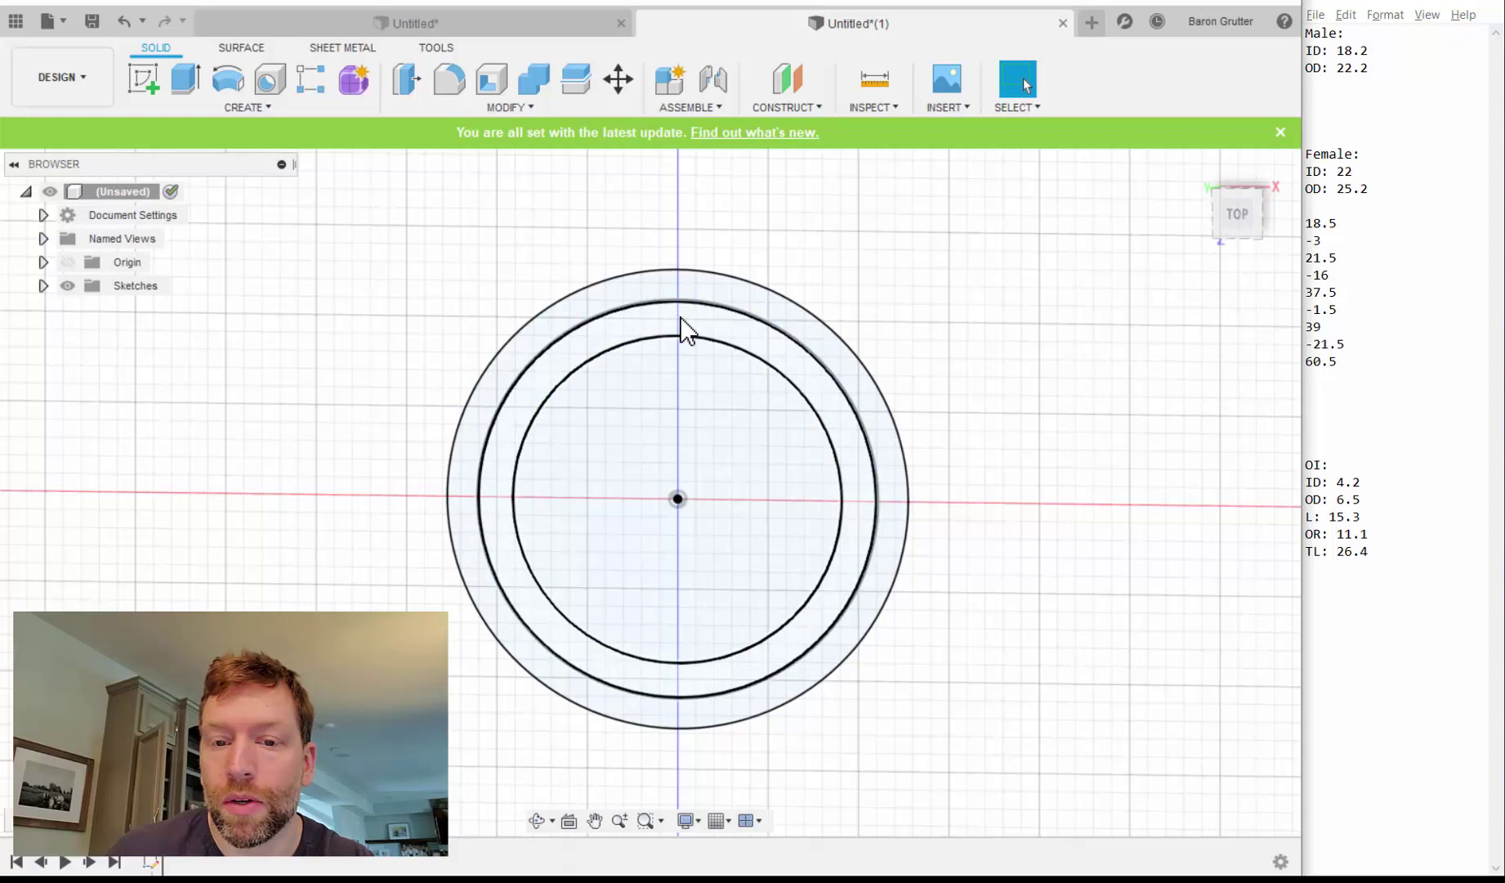
pyautogui.scroll(3, 751, 421)
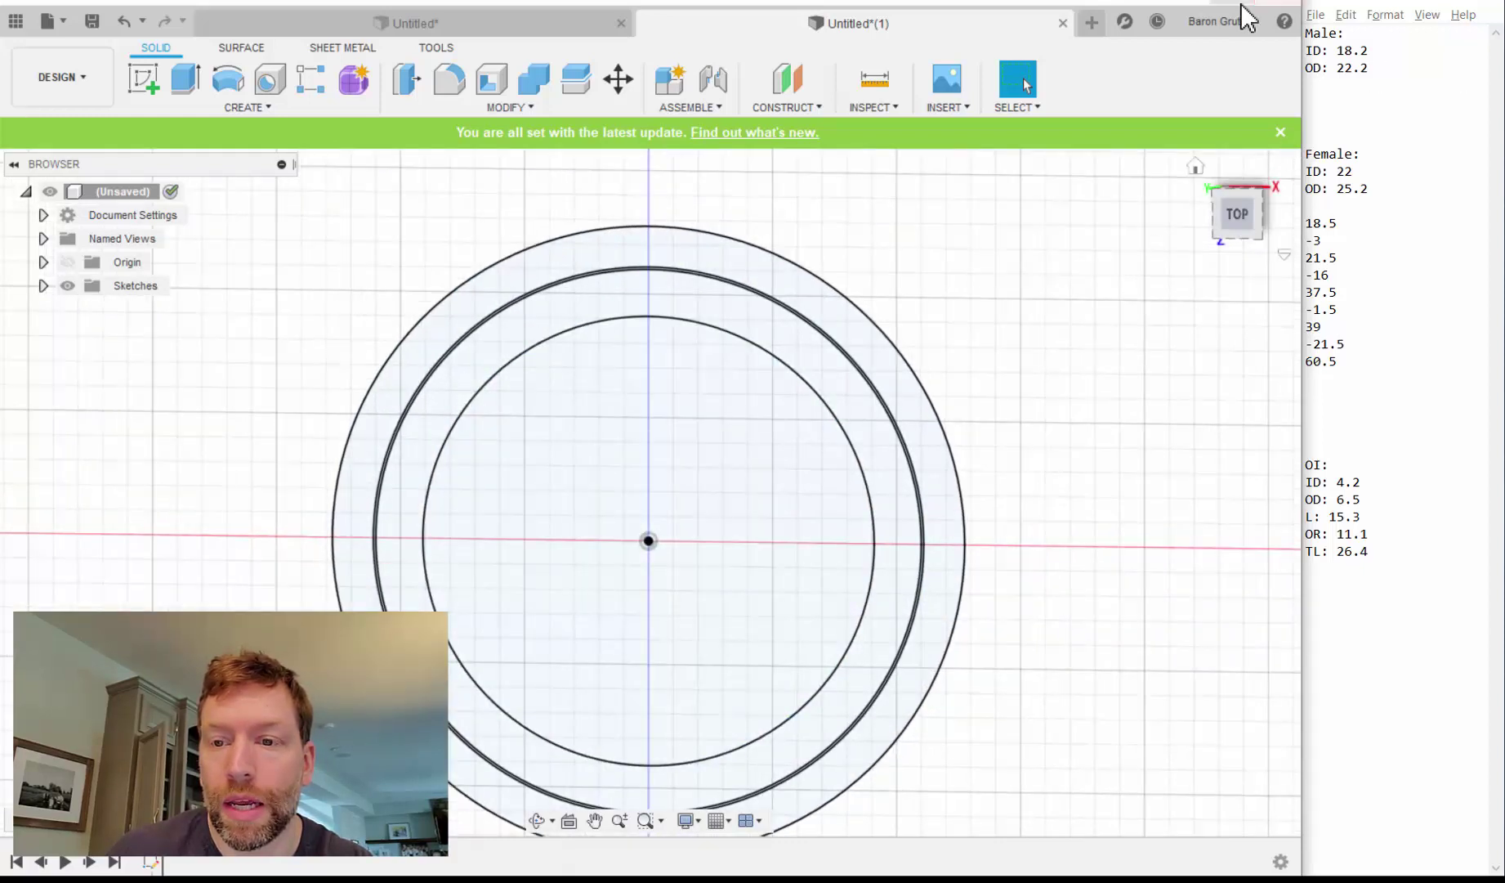
pyautogui.click(1284, 256)
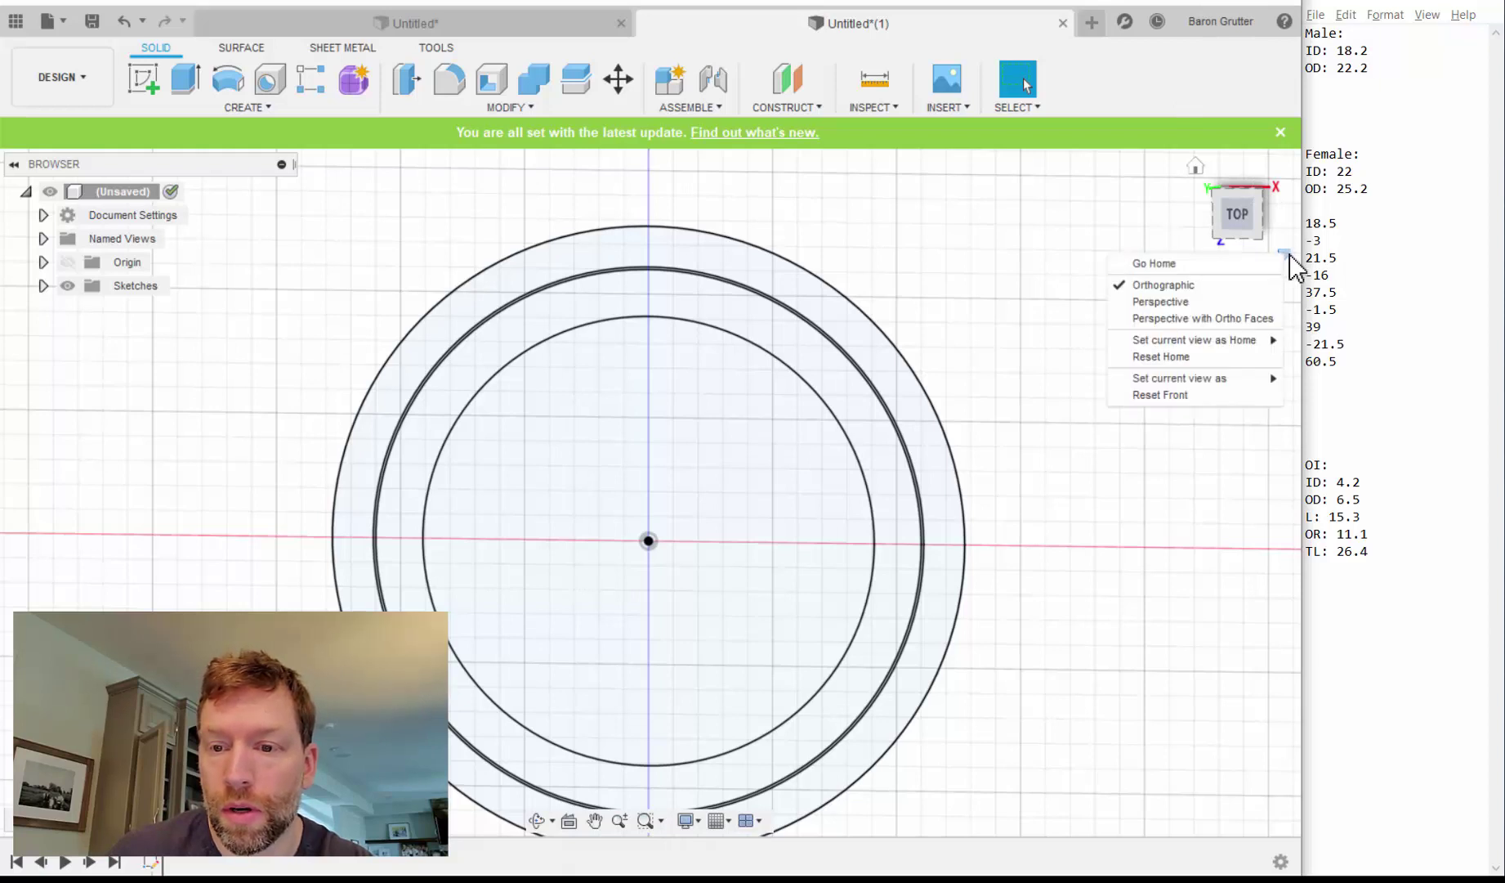
pyautogui.click(1288, 257)
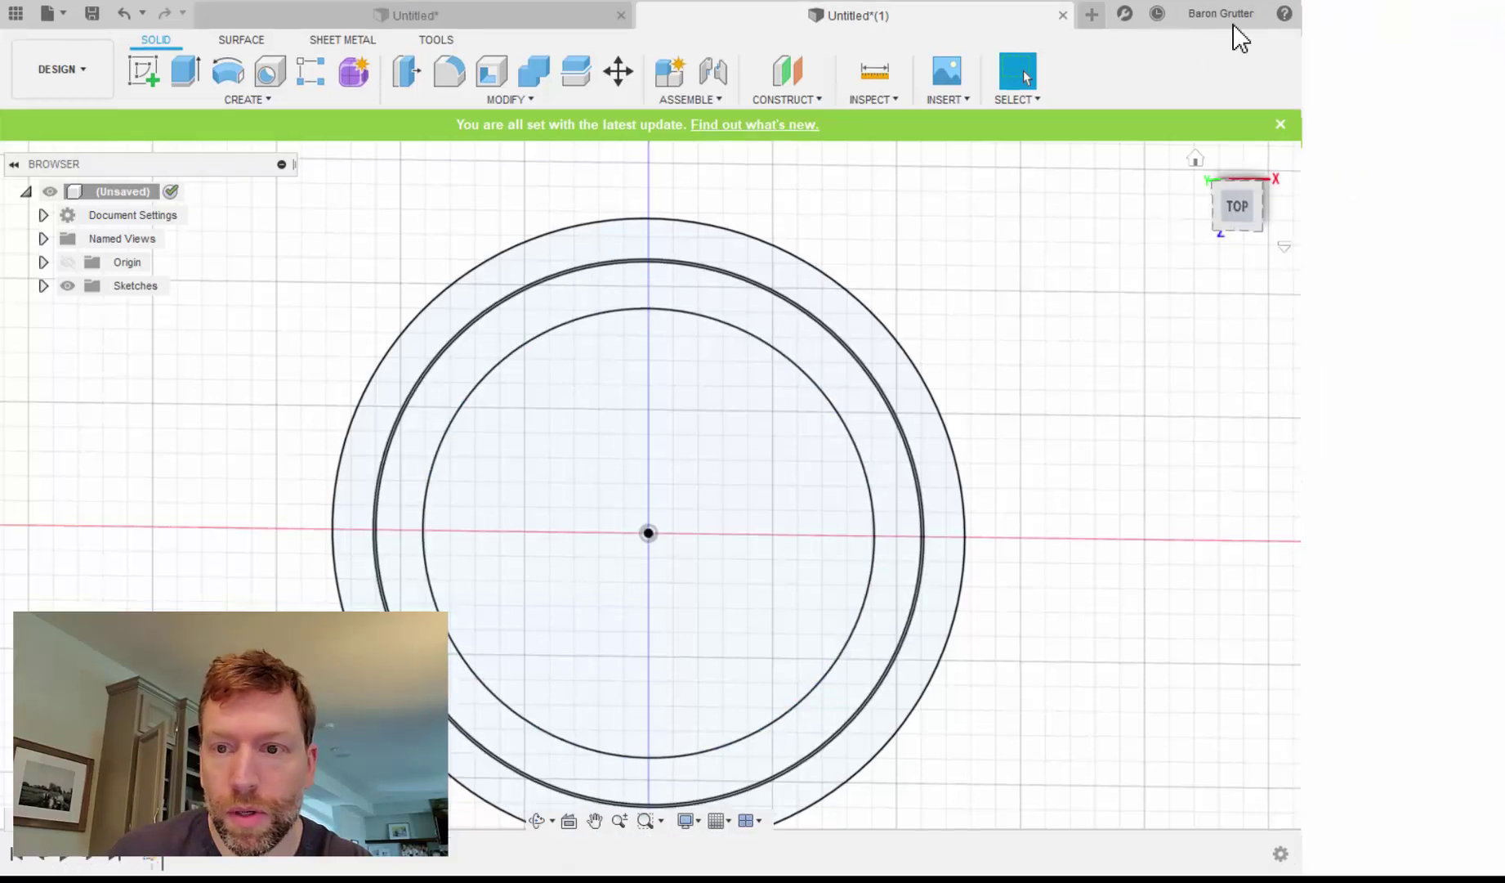
pyautogui.moveTo(1108, 299); pyautogui.dragTo(967, 239, button='middle')
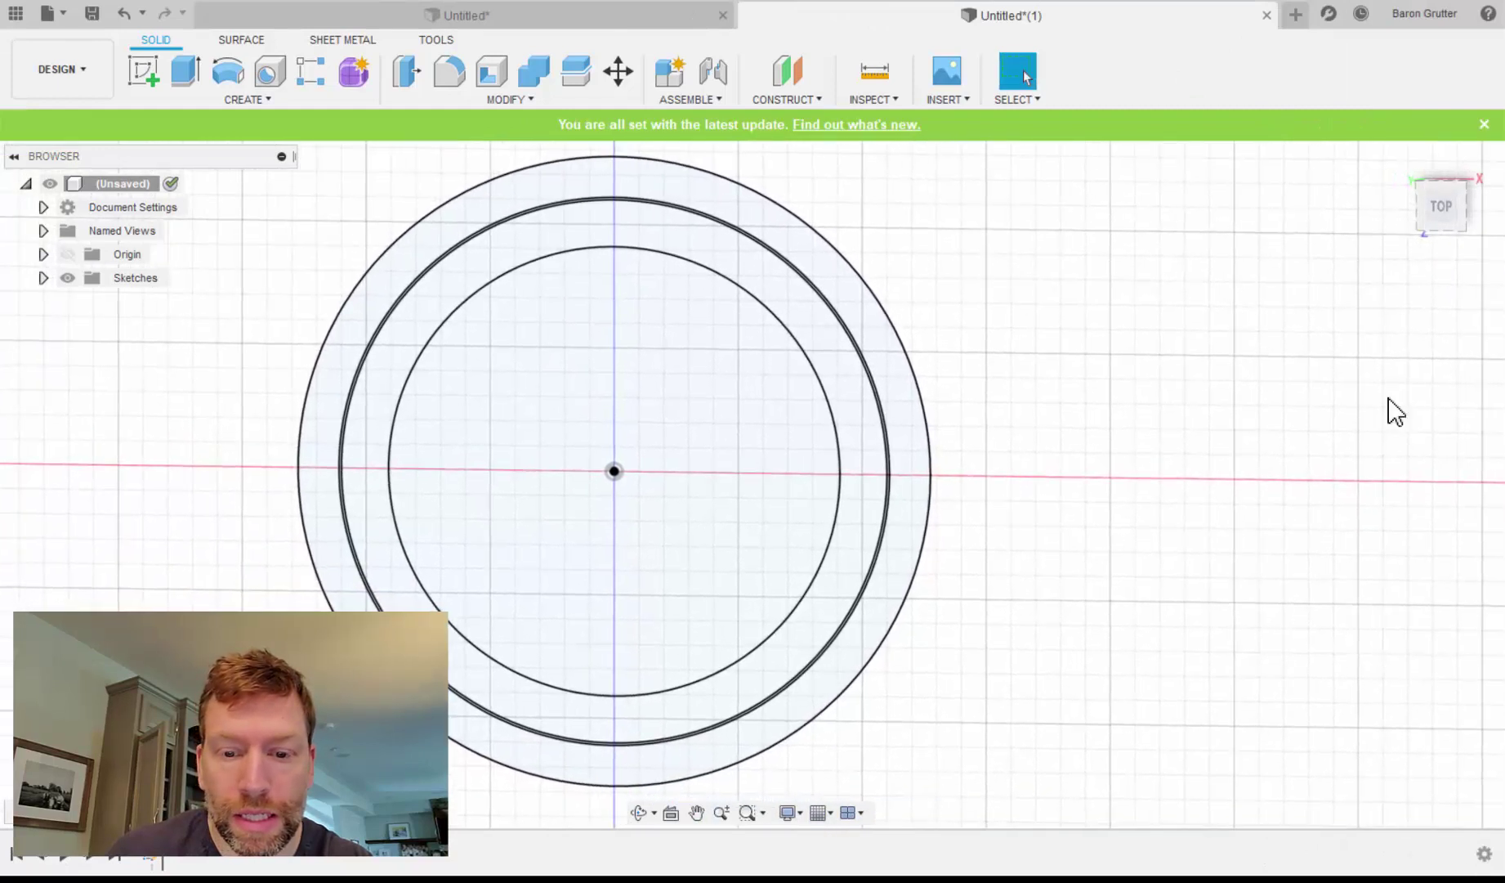
pyautogui.click(1484, 124)
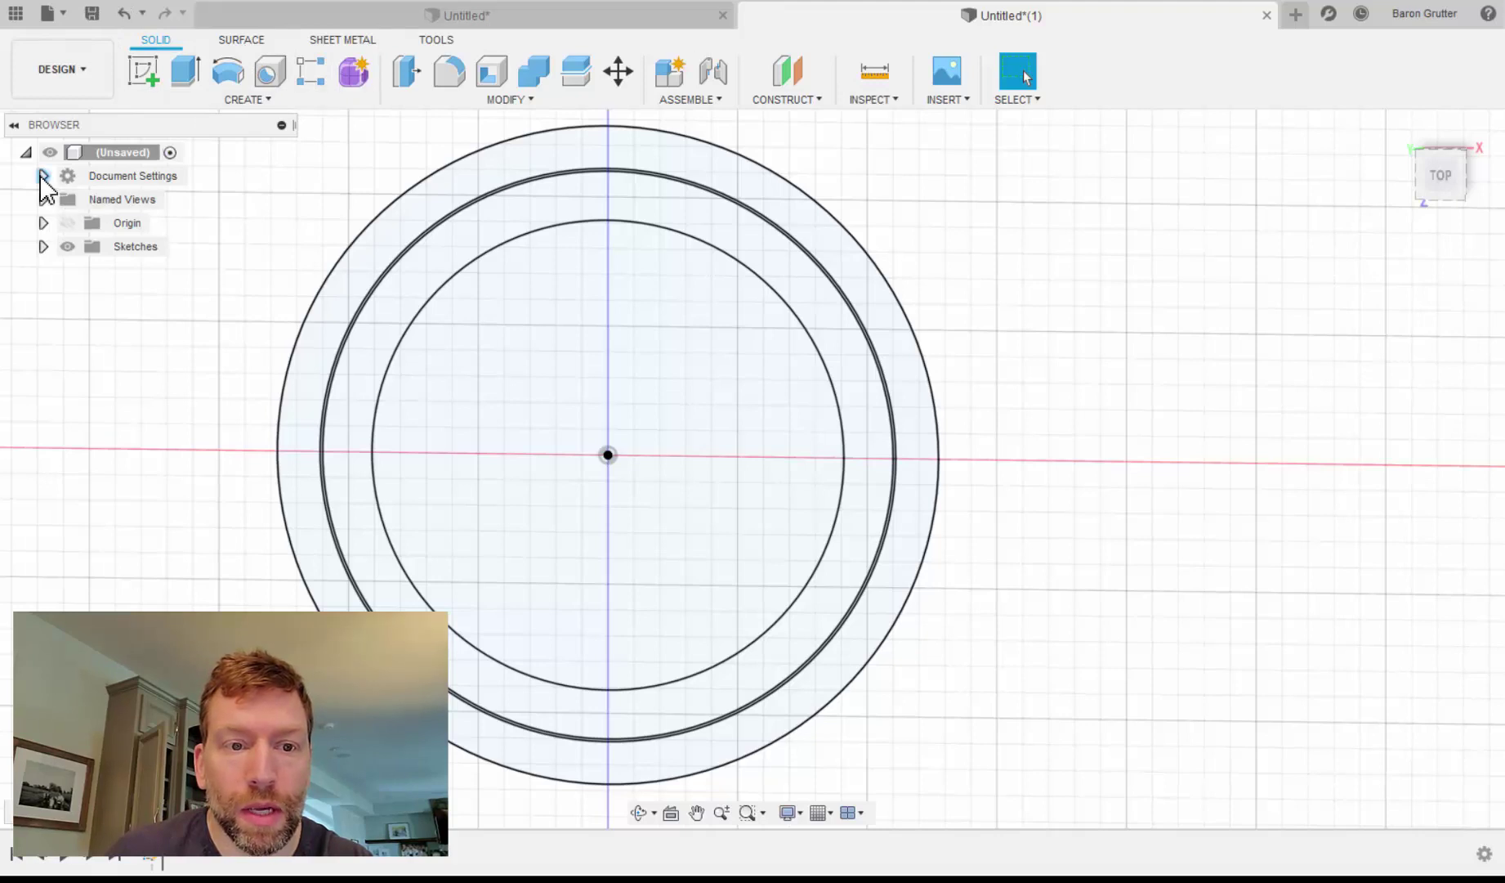
pyautogui.click(43, 176)
pyautogui.click(43, 176)
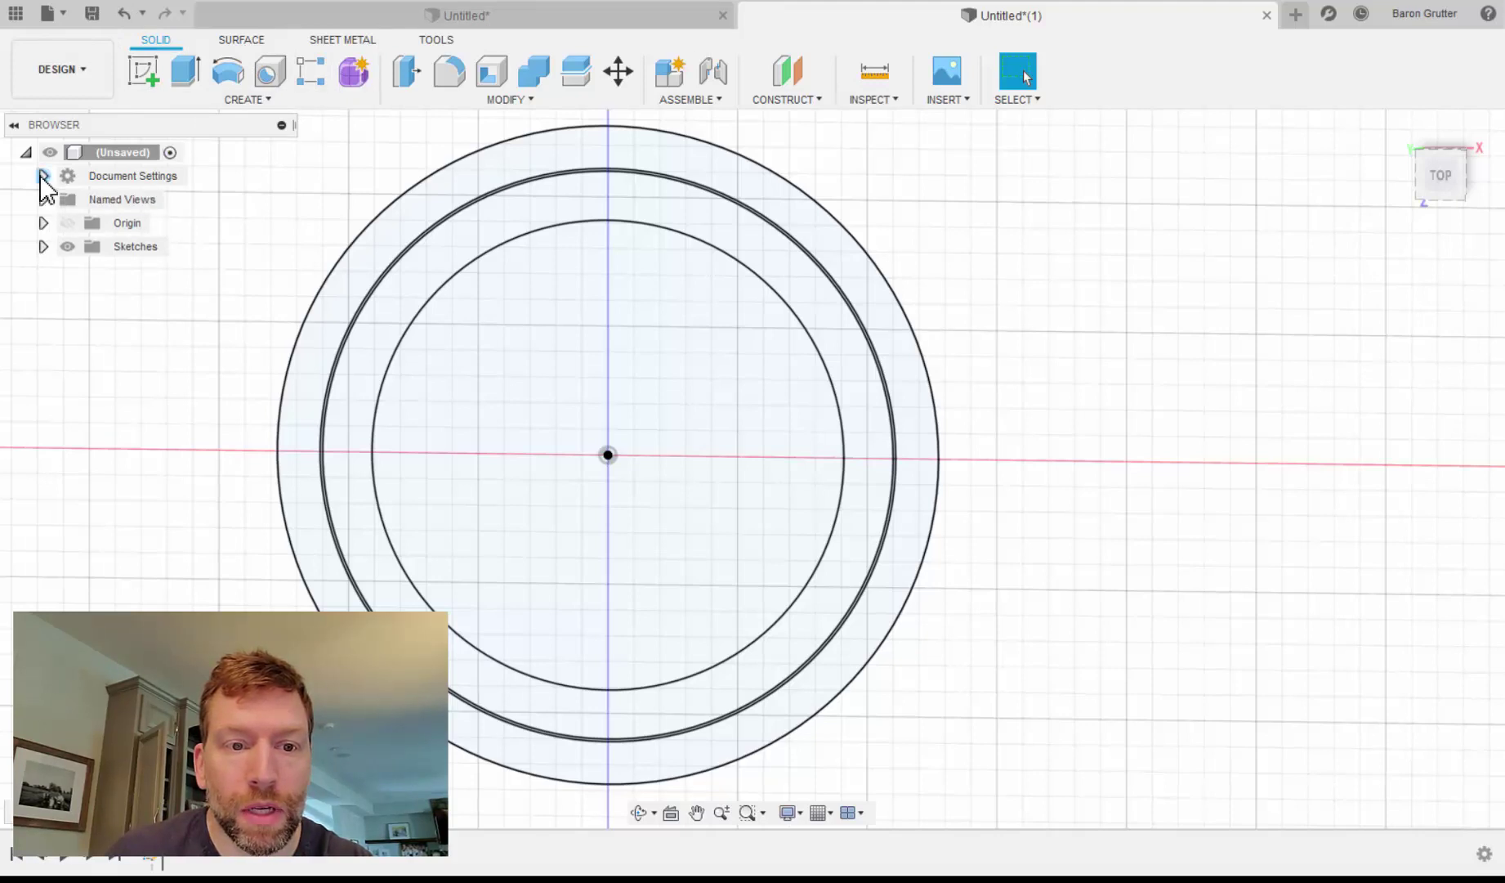
pyautogui.click(832, 813)
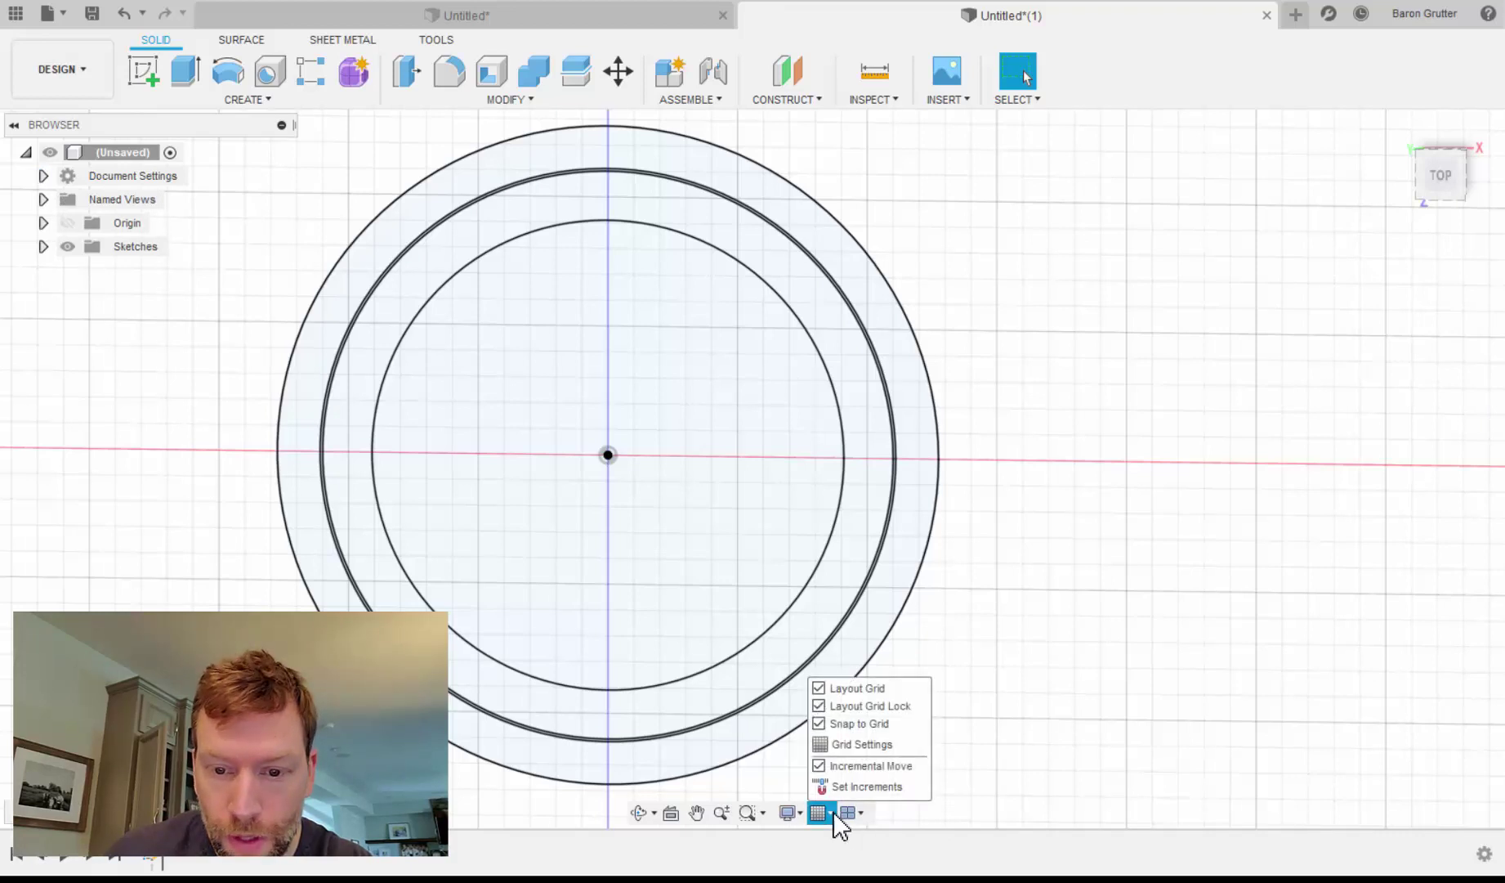
pyautogui.click(833, 813)
pyautogui.click(800, 813)
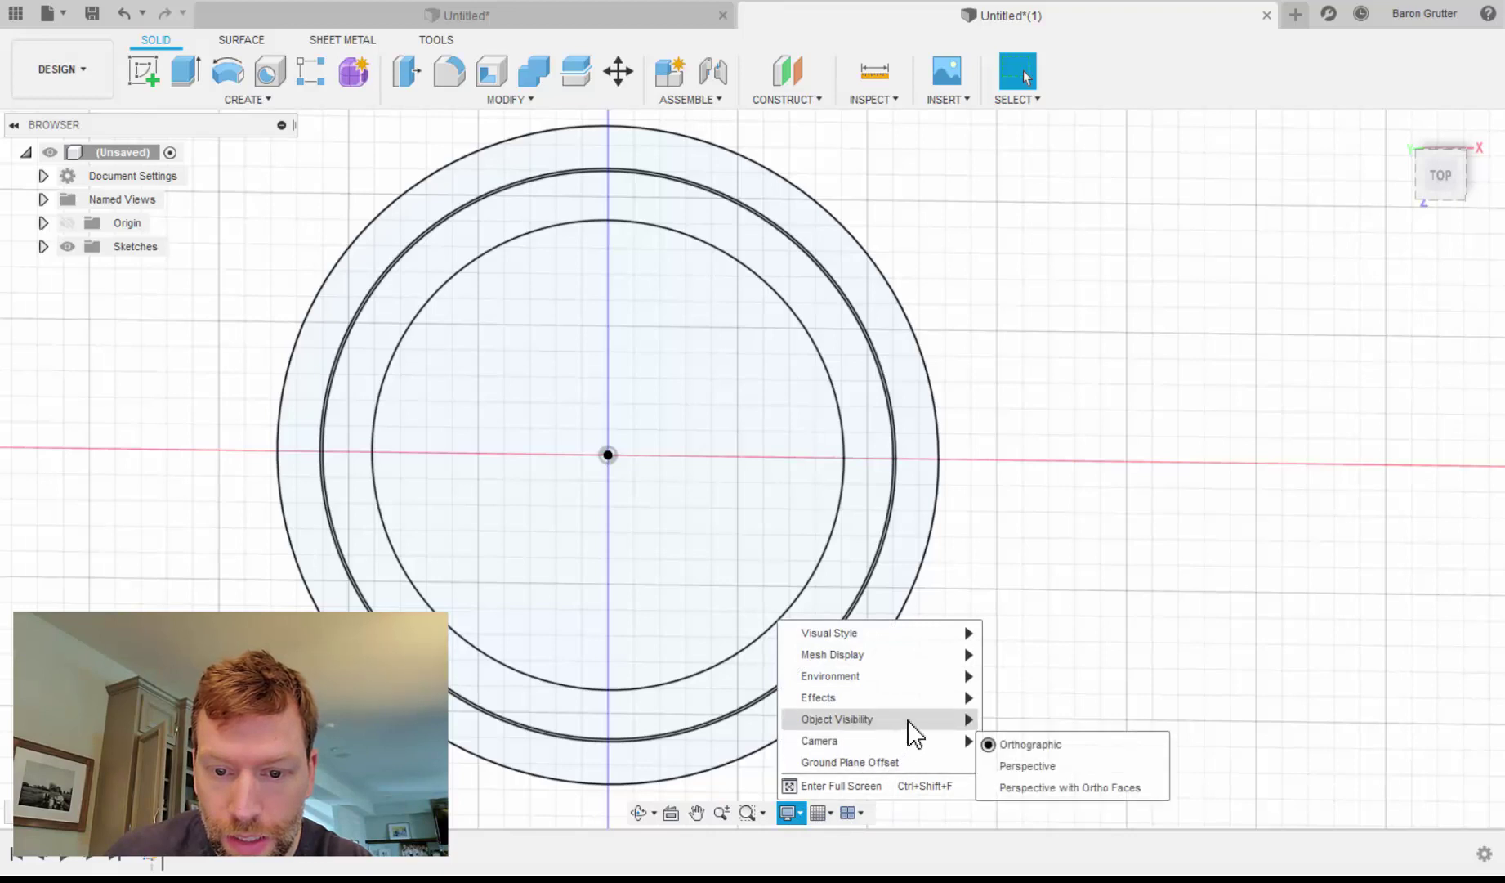
pyautogui.moveTo(930, 709)
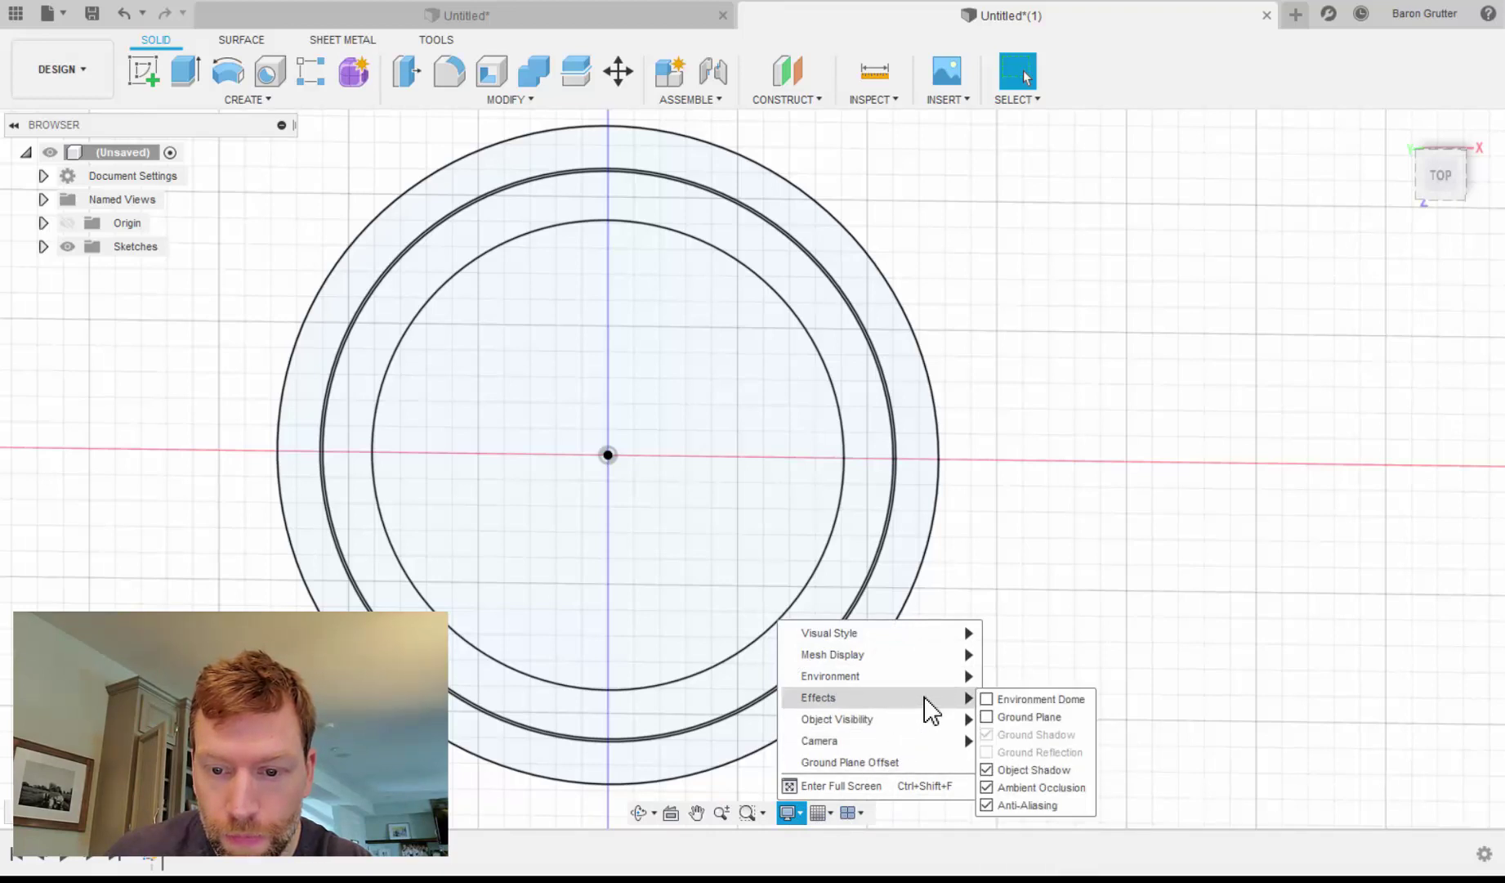
pyautogui.click(1079, 416)
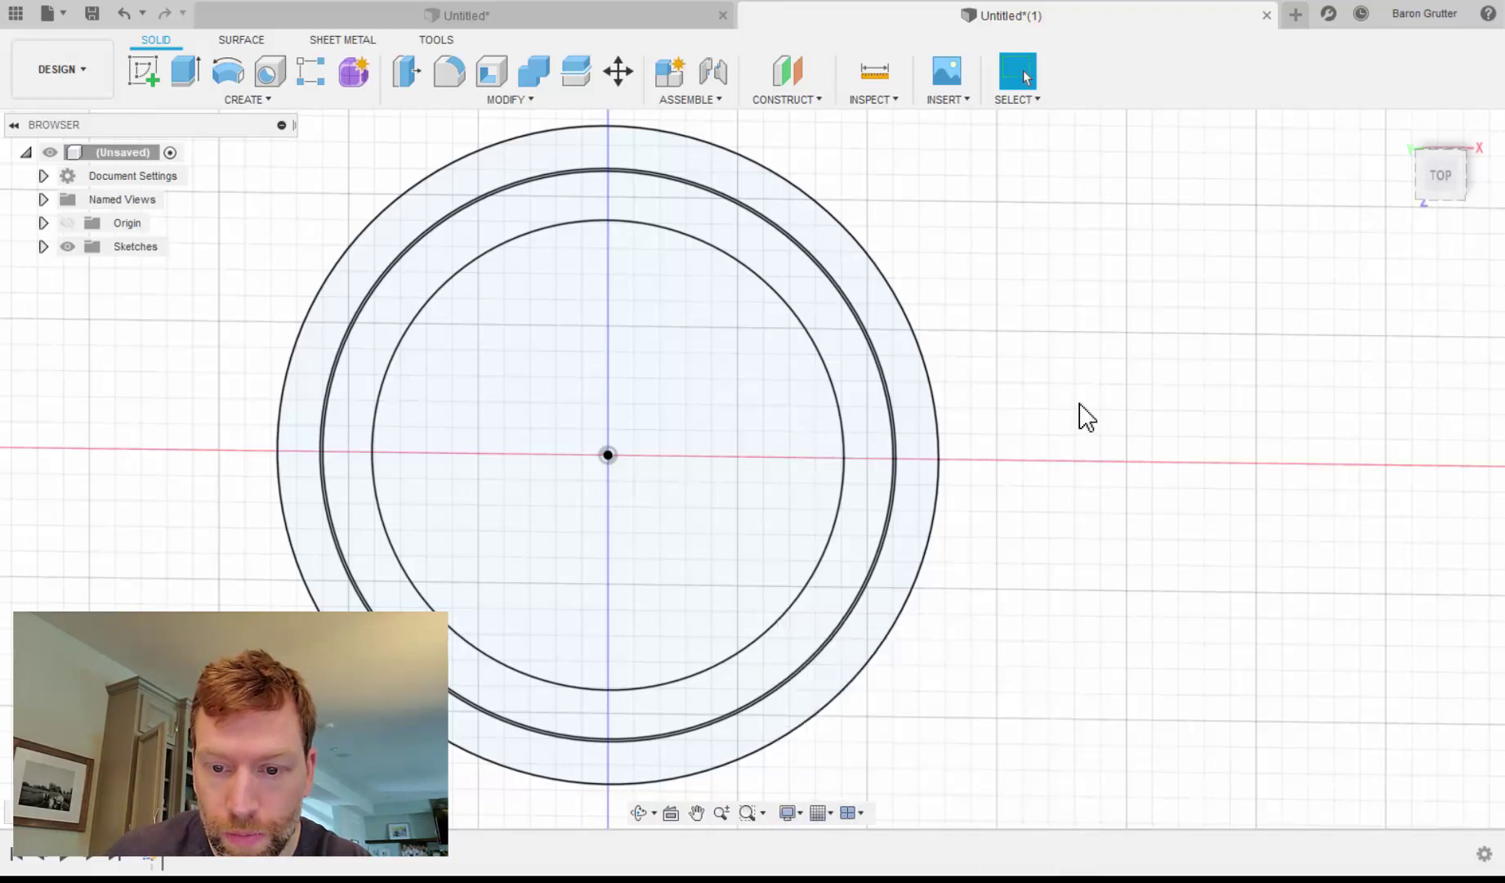
pyautogui.click(859, 107)
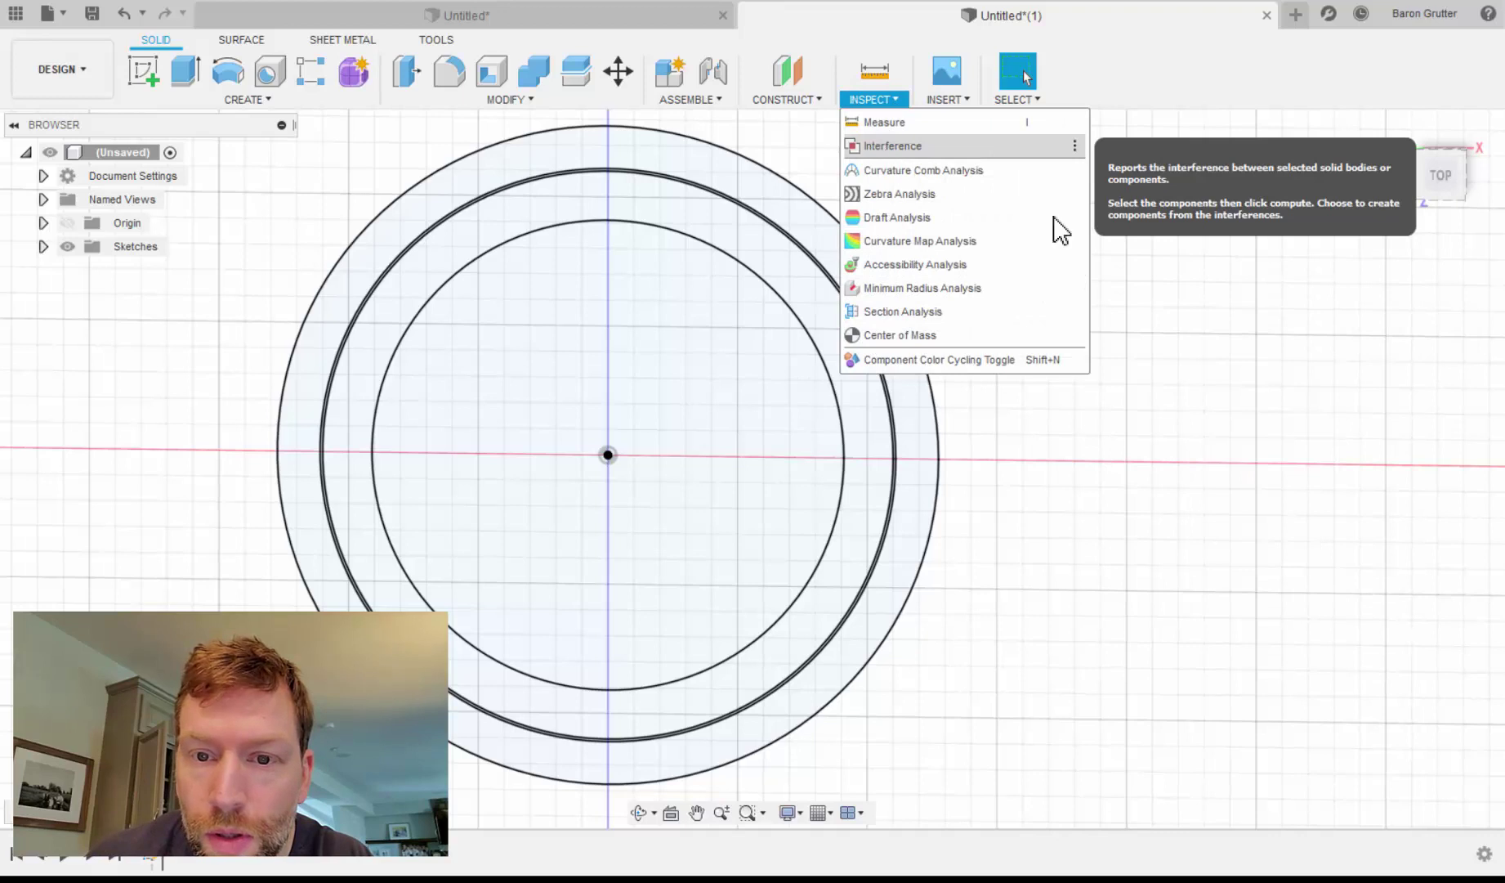
pyautogui.press('Escape')
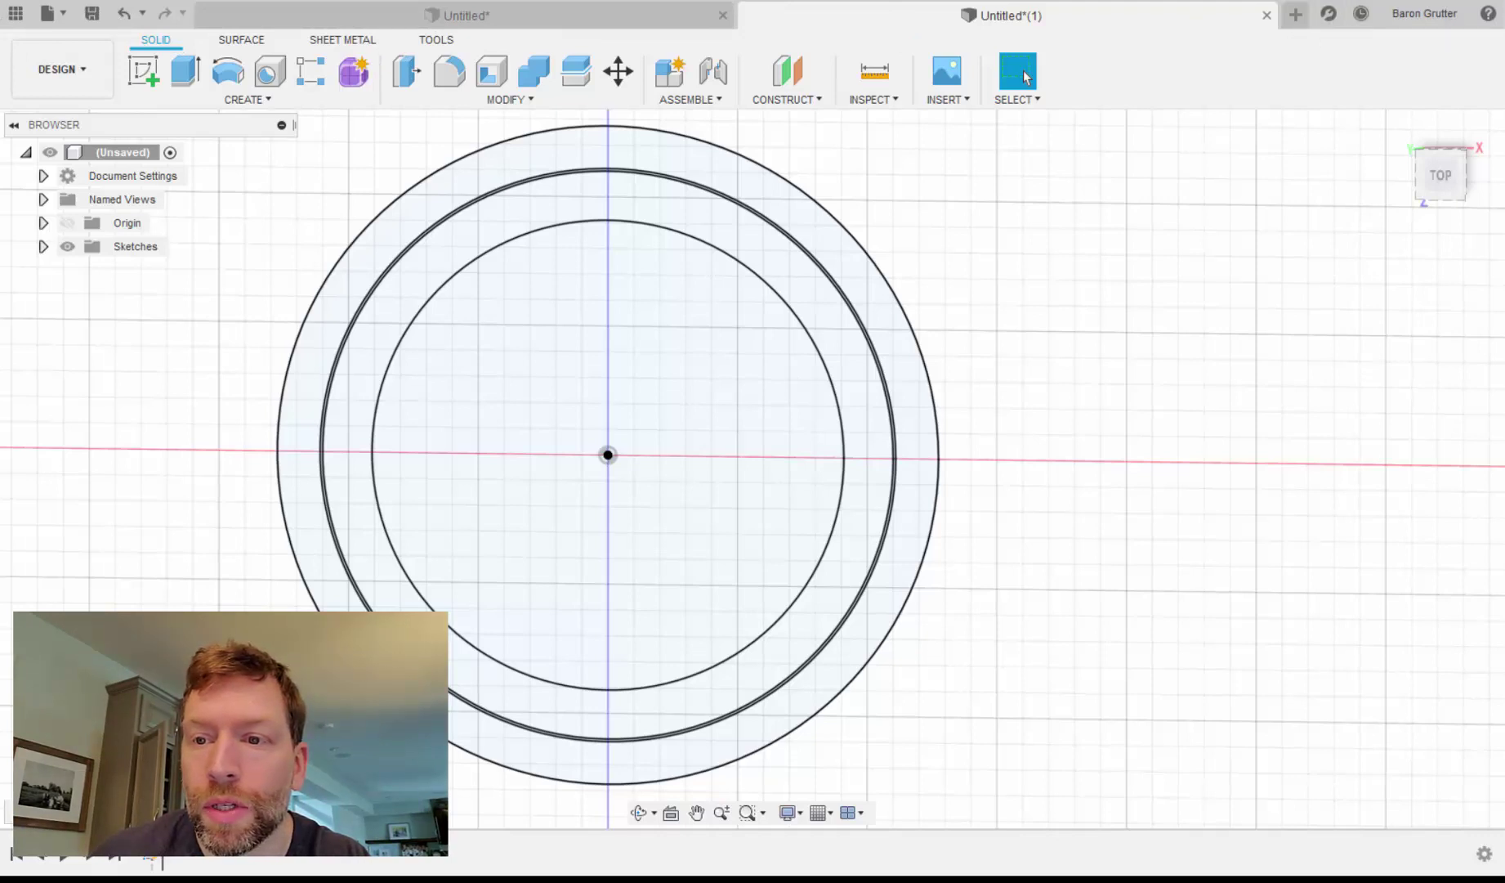
pyautogui.click(1489, 216)
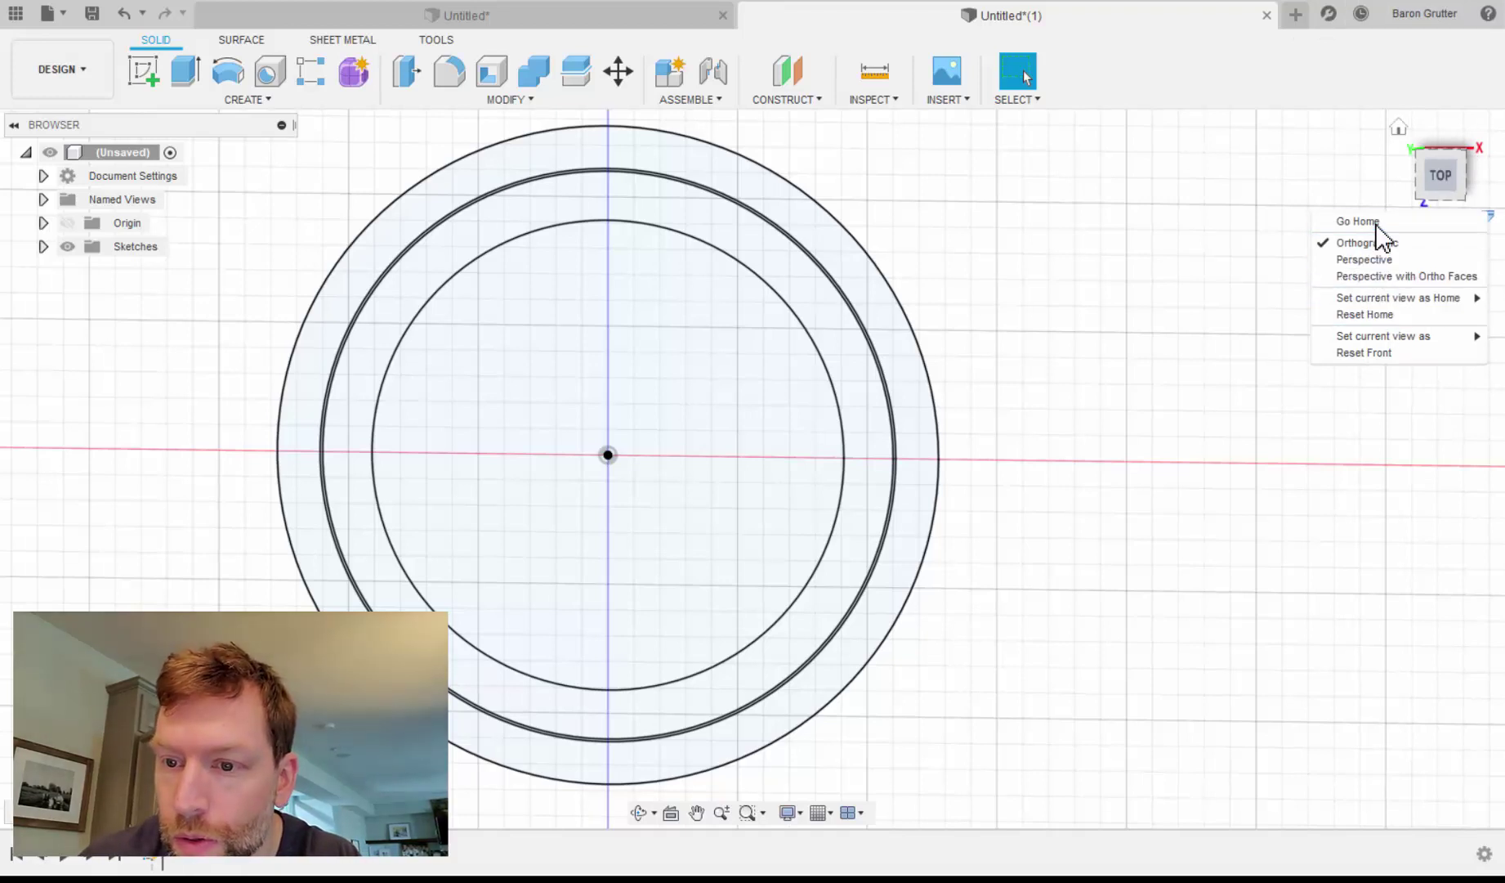
pyautogui.click(1489, 217)
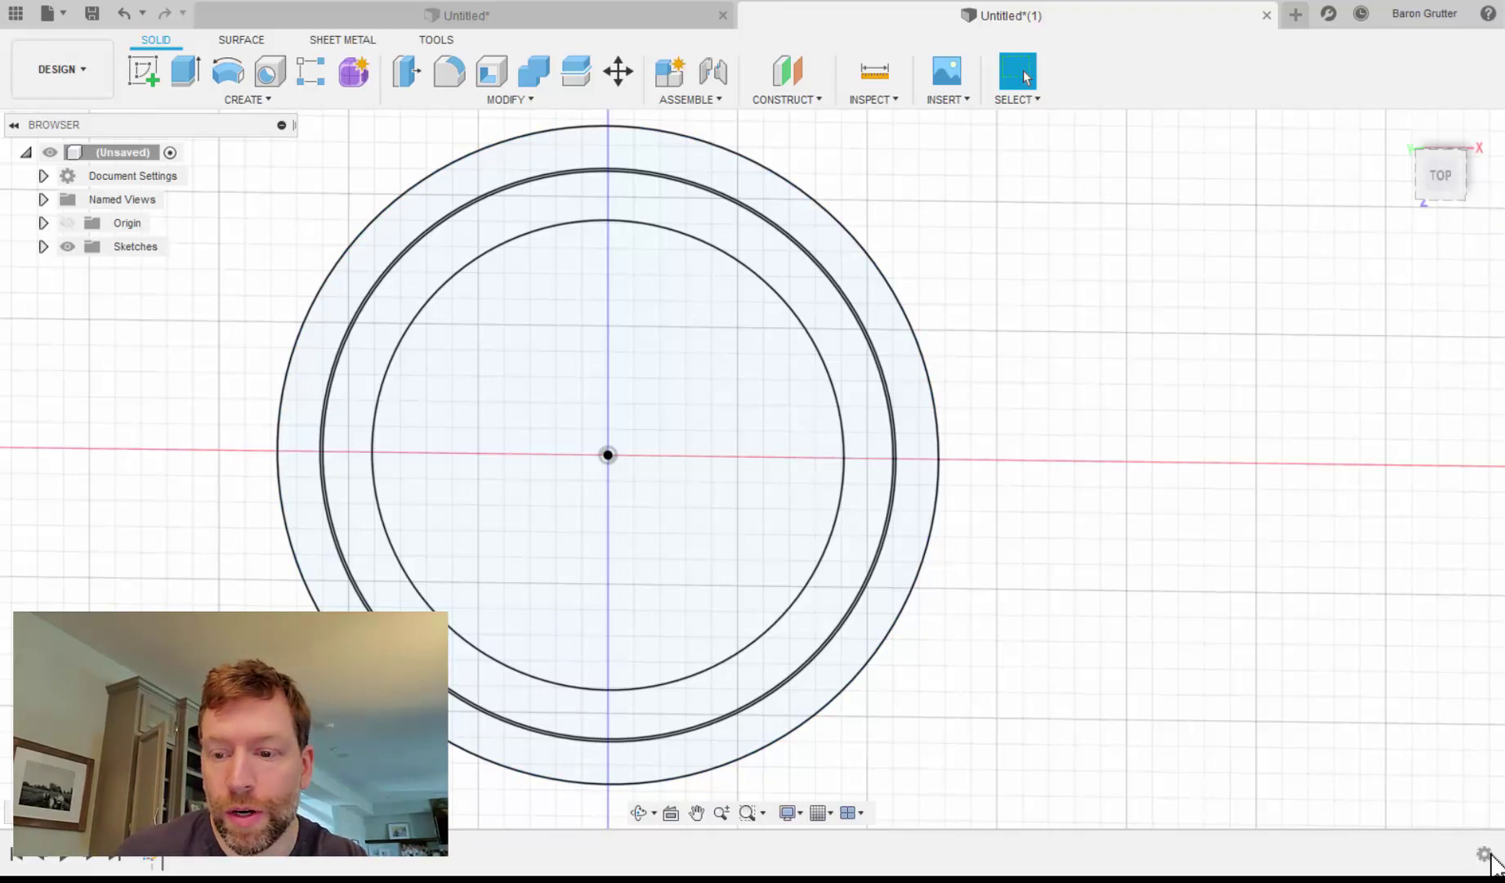
pyautogui.click(1485, 854)
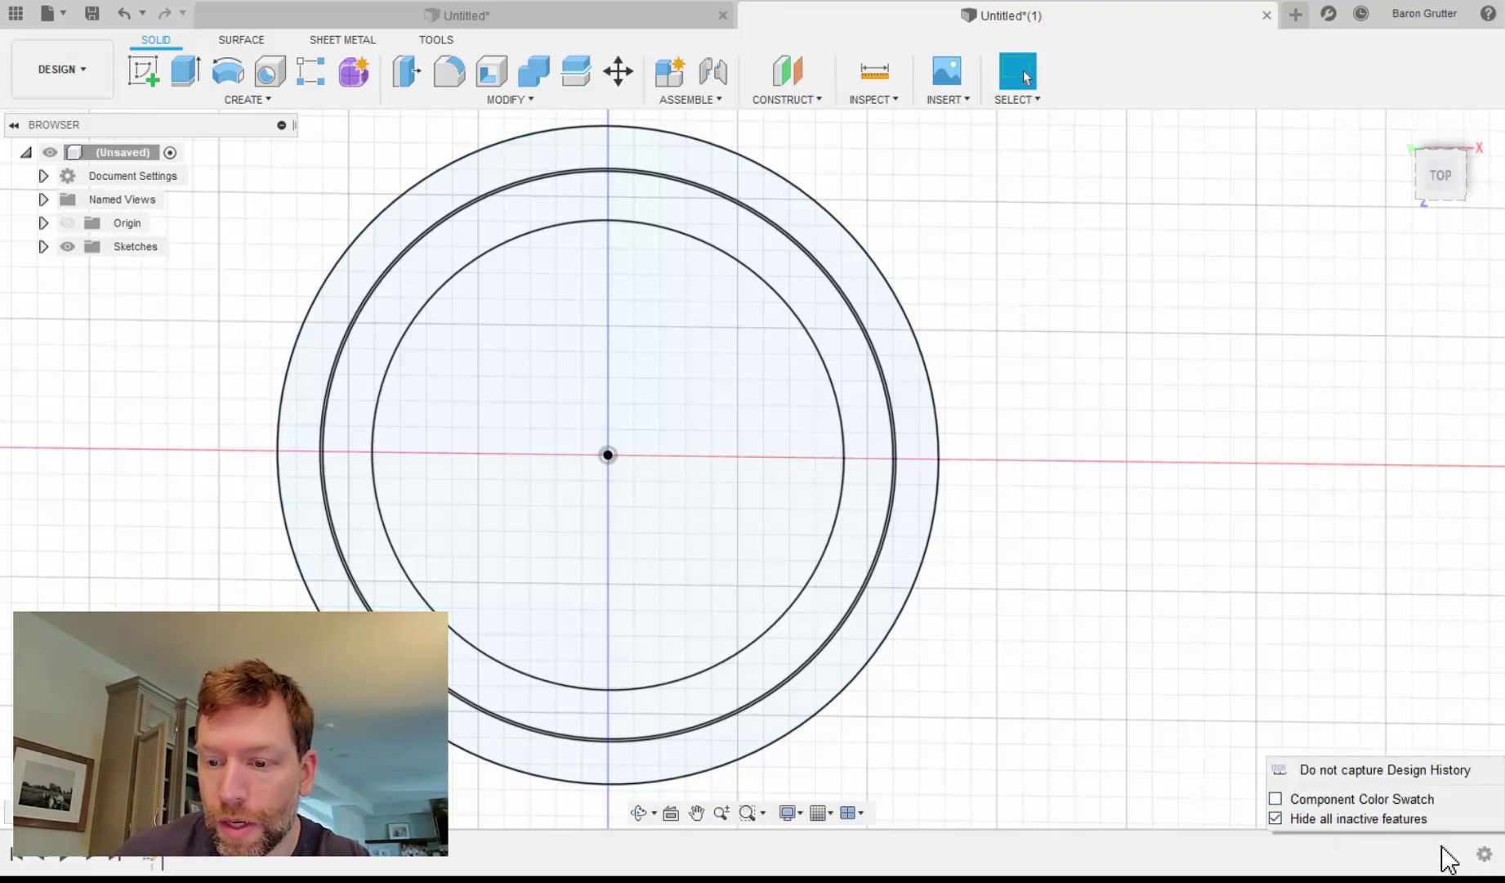
pyautogui.click(1185, 320)
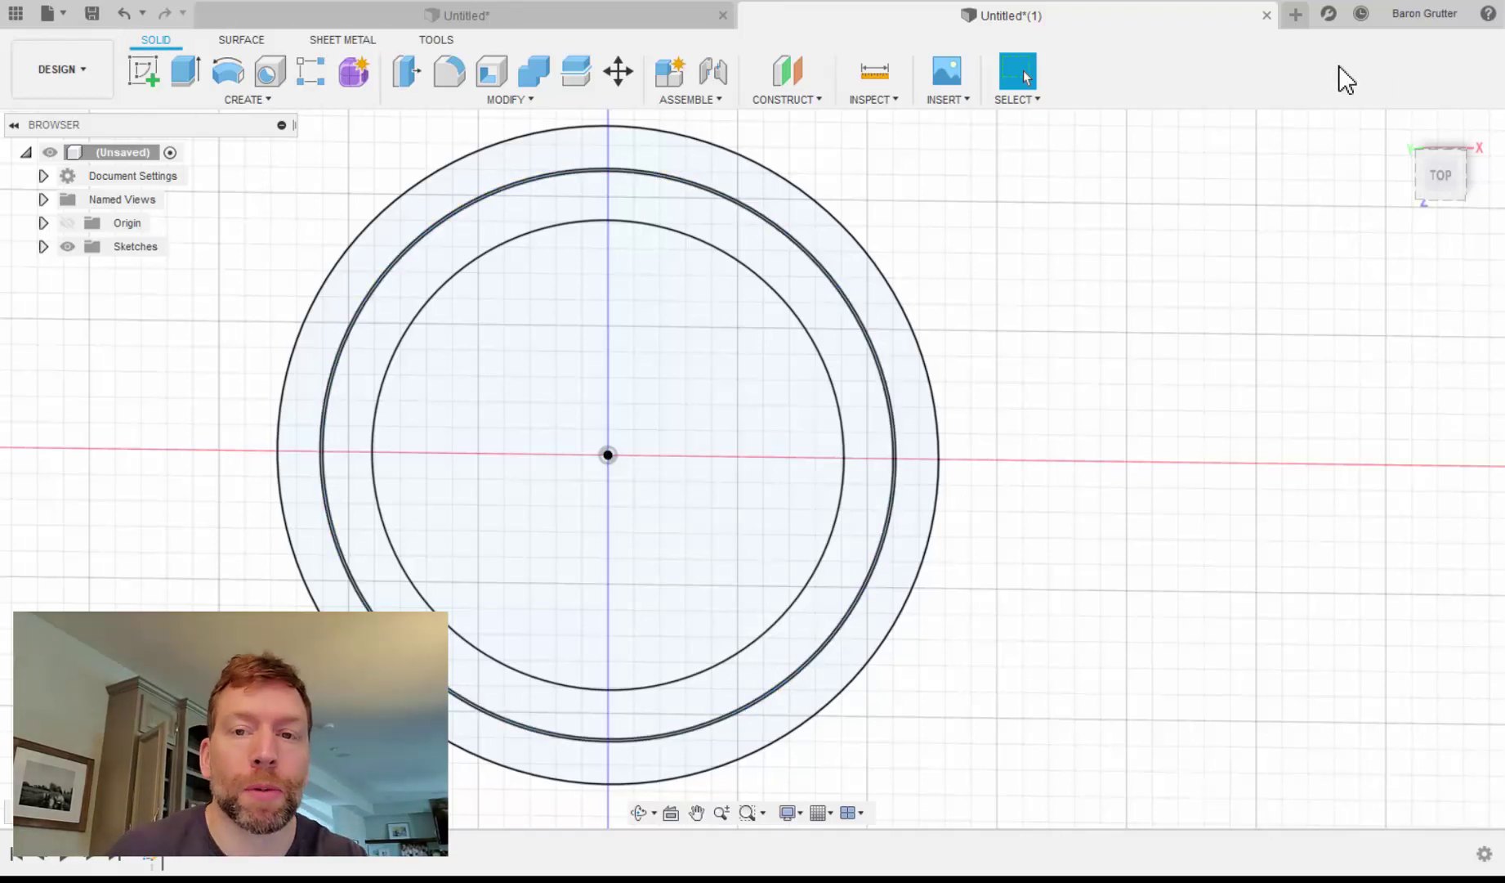
pyautogui.click(1327, 24)
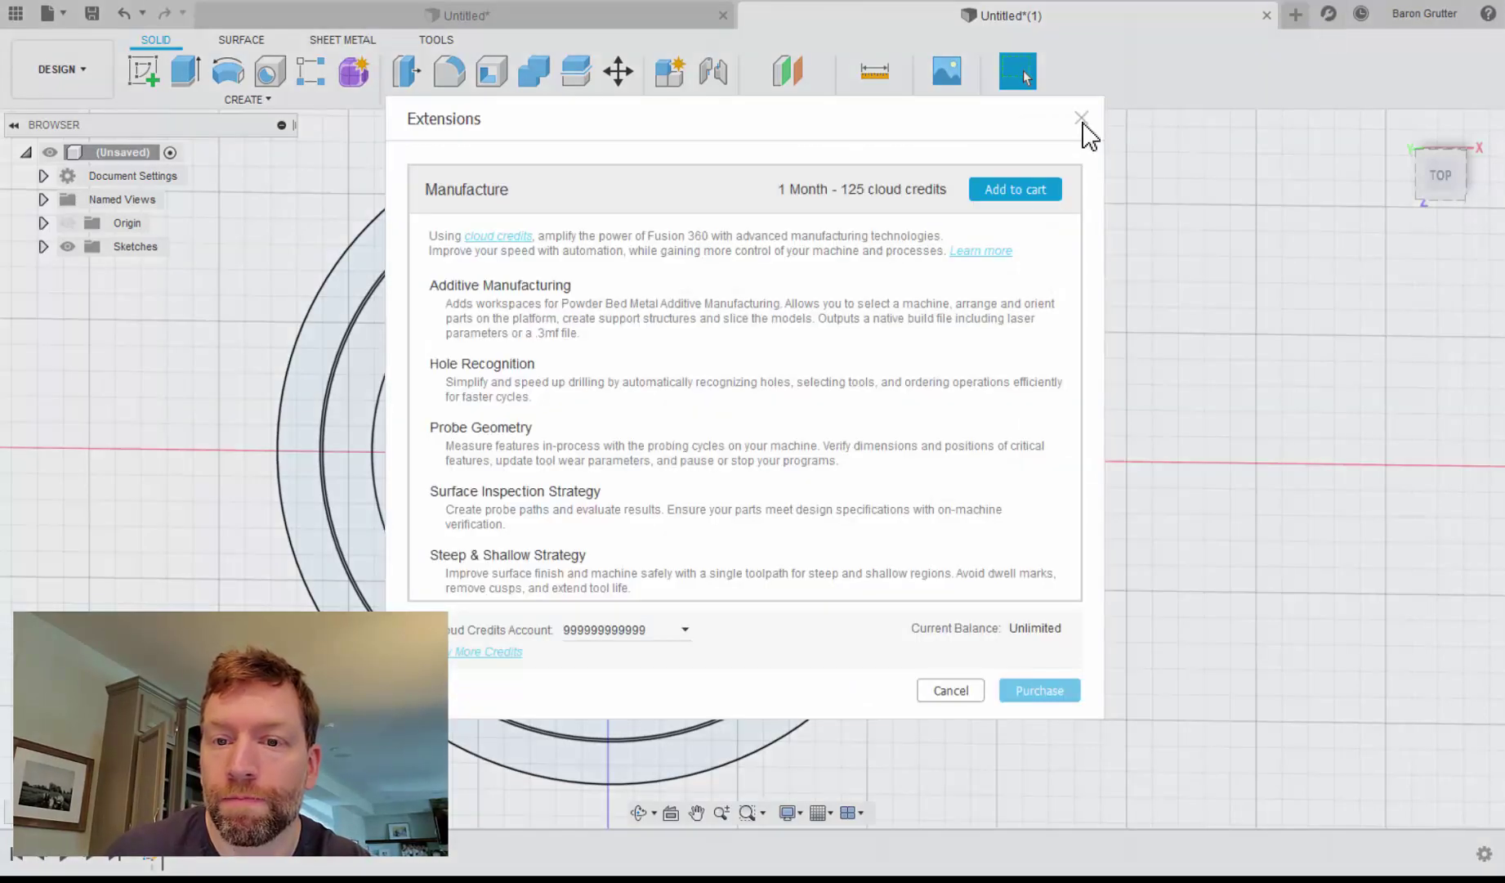
pyautogui.click(1082, 120)
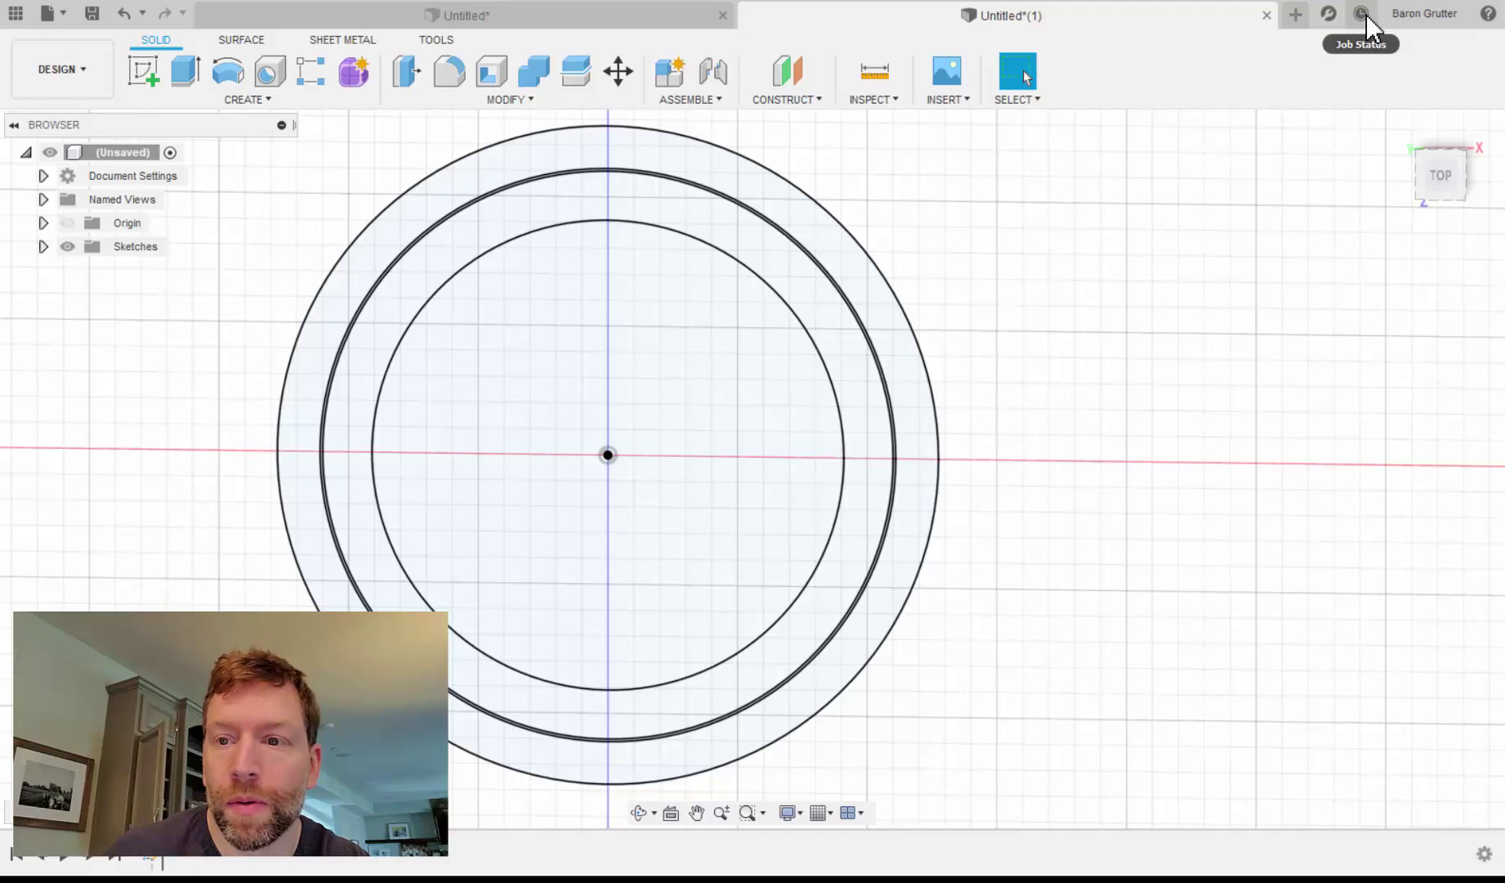
pyautogui.scroll(-1, 806, 420)
pyautogui.scroll(2, 746, 430)
pyautogui.scroll(-3, 742, 416)
pyautogui.moveTo(742, 416); pyautogui.dragTo(769, 440, button='middle')
pyautogui.scroll(4, 769, 440)
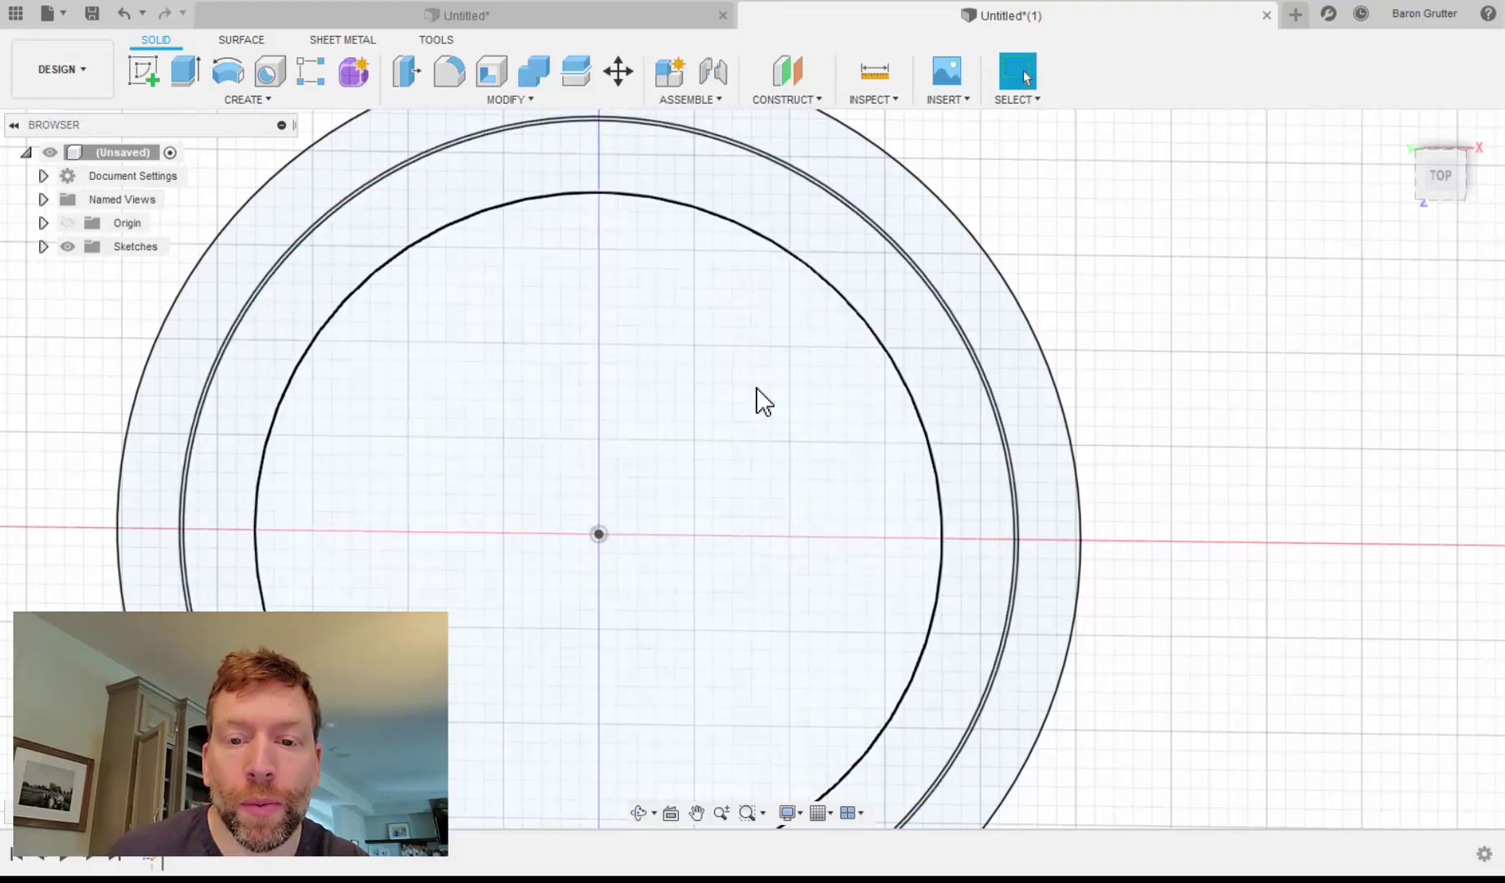
# Select the ring profile and the thin strip for a new extrusion.
pyautogui.hotkey('alt', 'Tab')
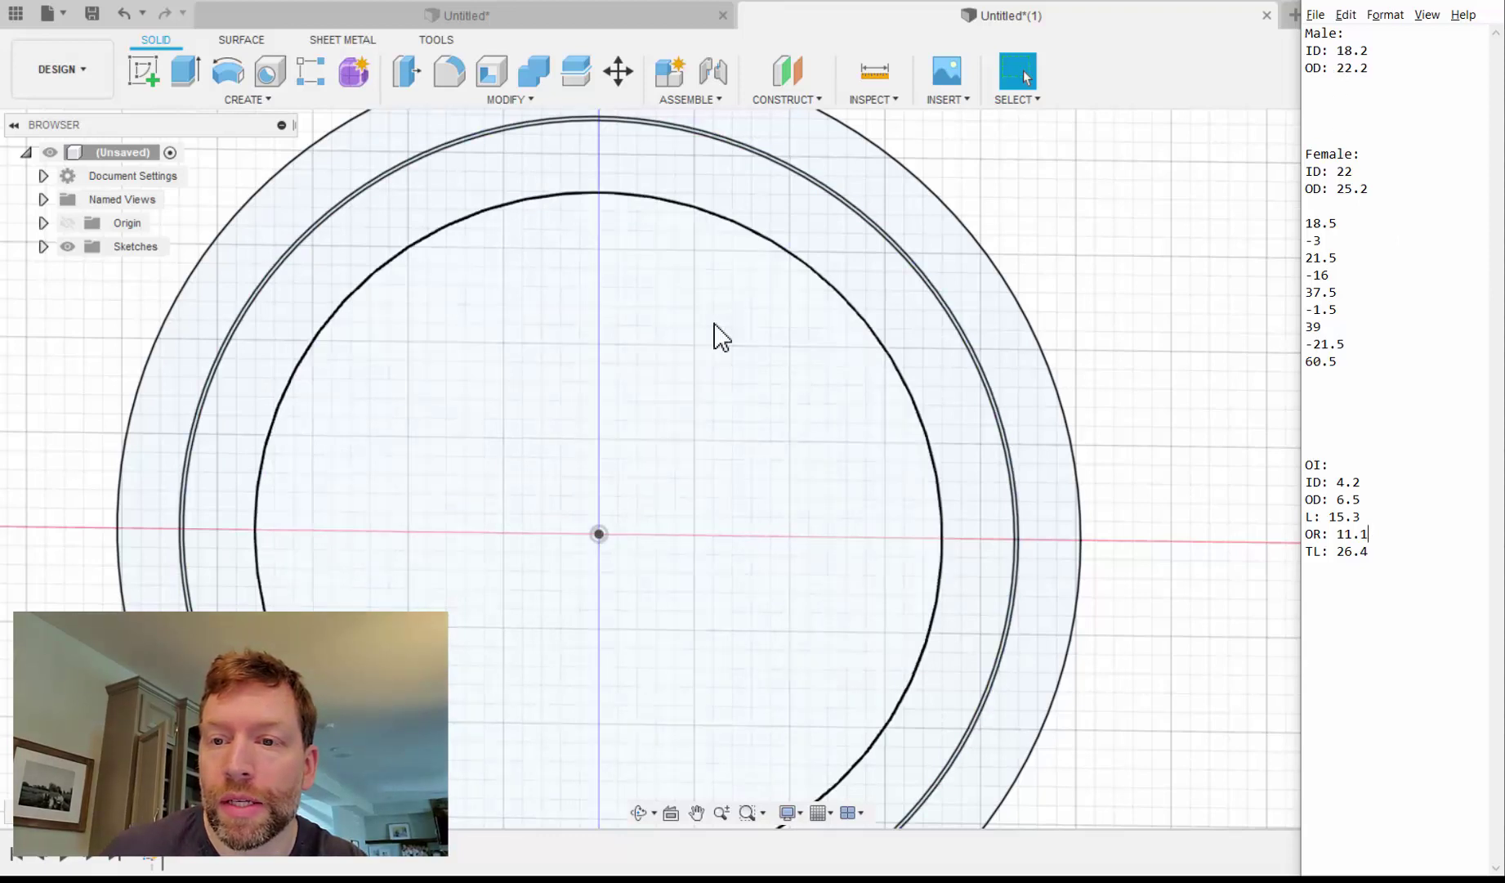
pyautogui.click(828, 265)
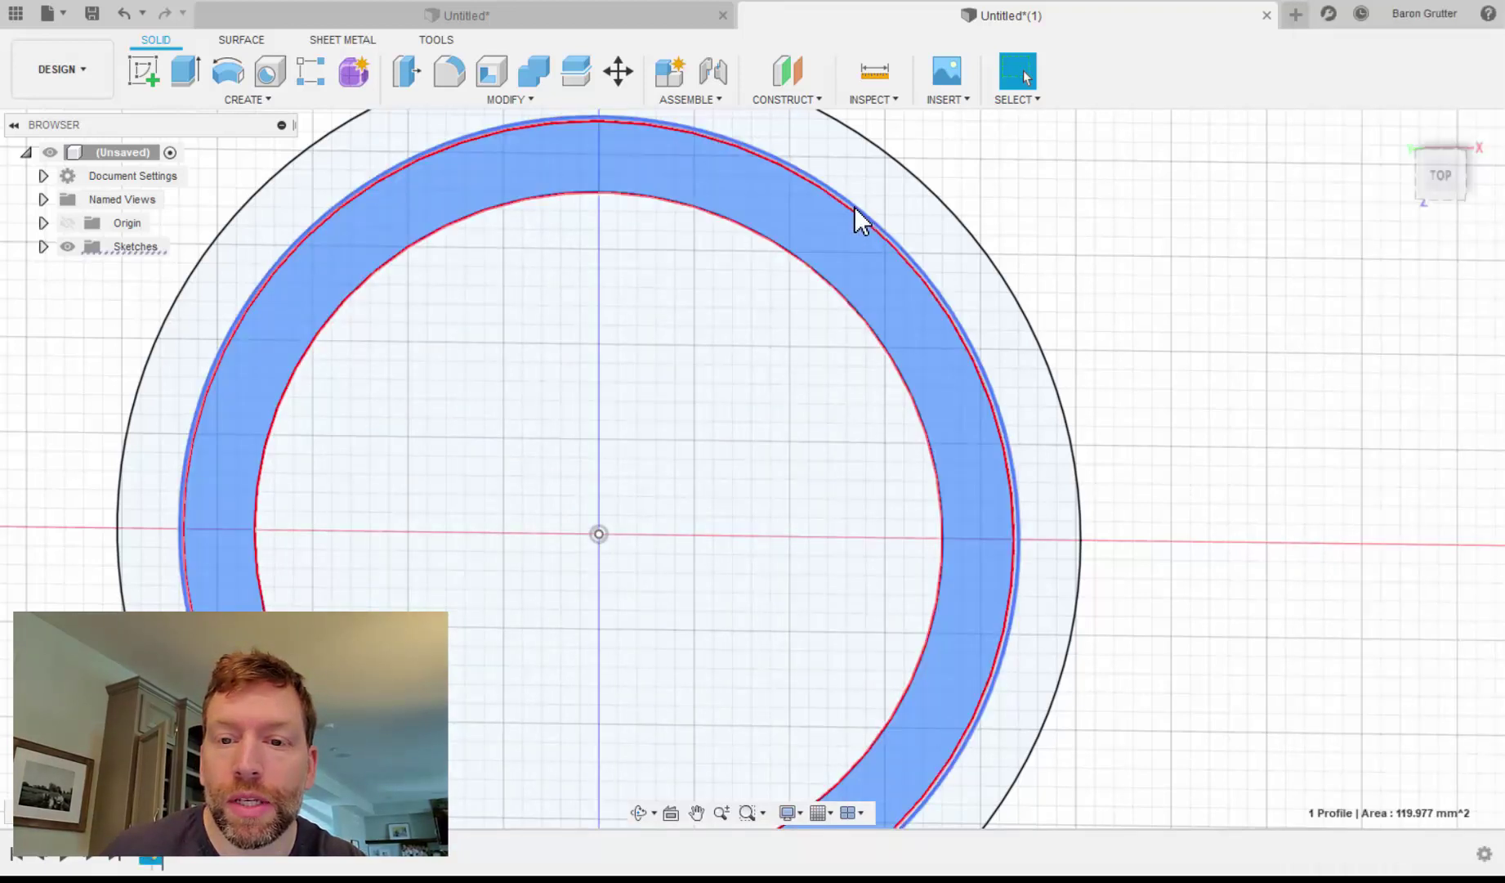
pyautogui.click(858, 219)
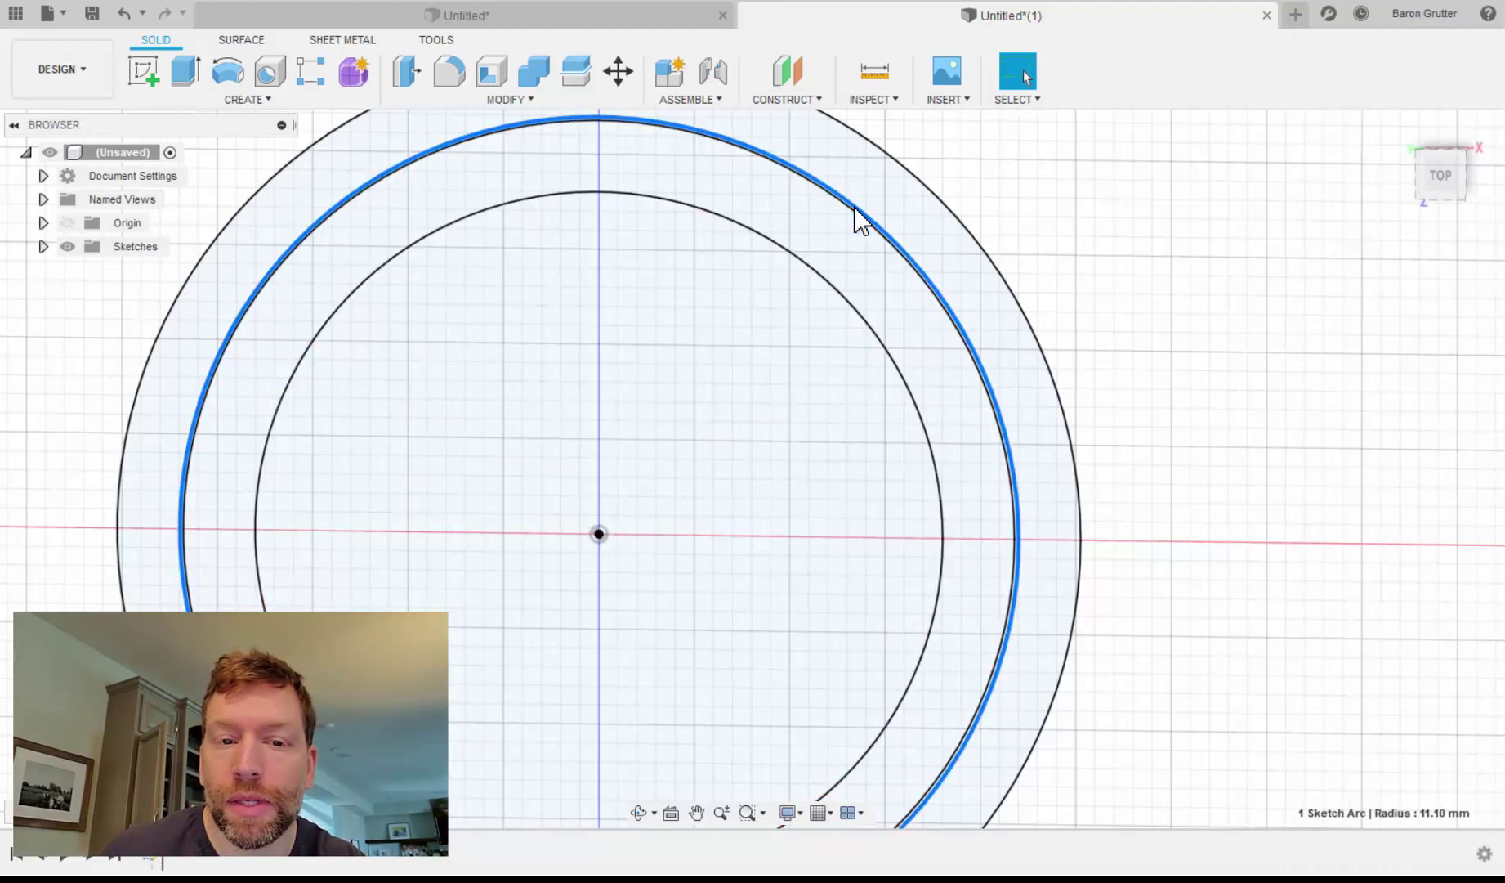
pyautogui.click(810, 235)
pyautogui.click(187, 81)
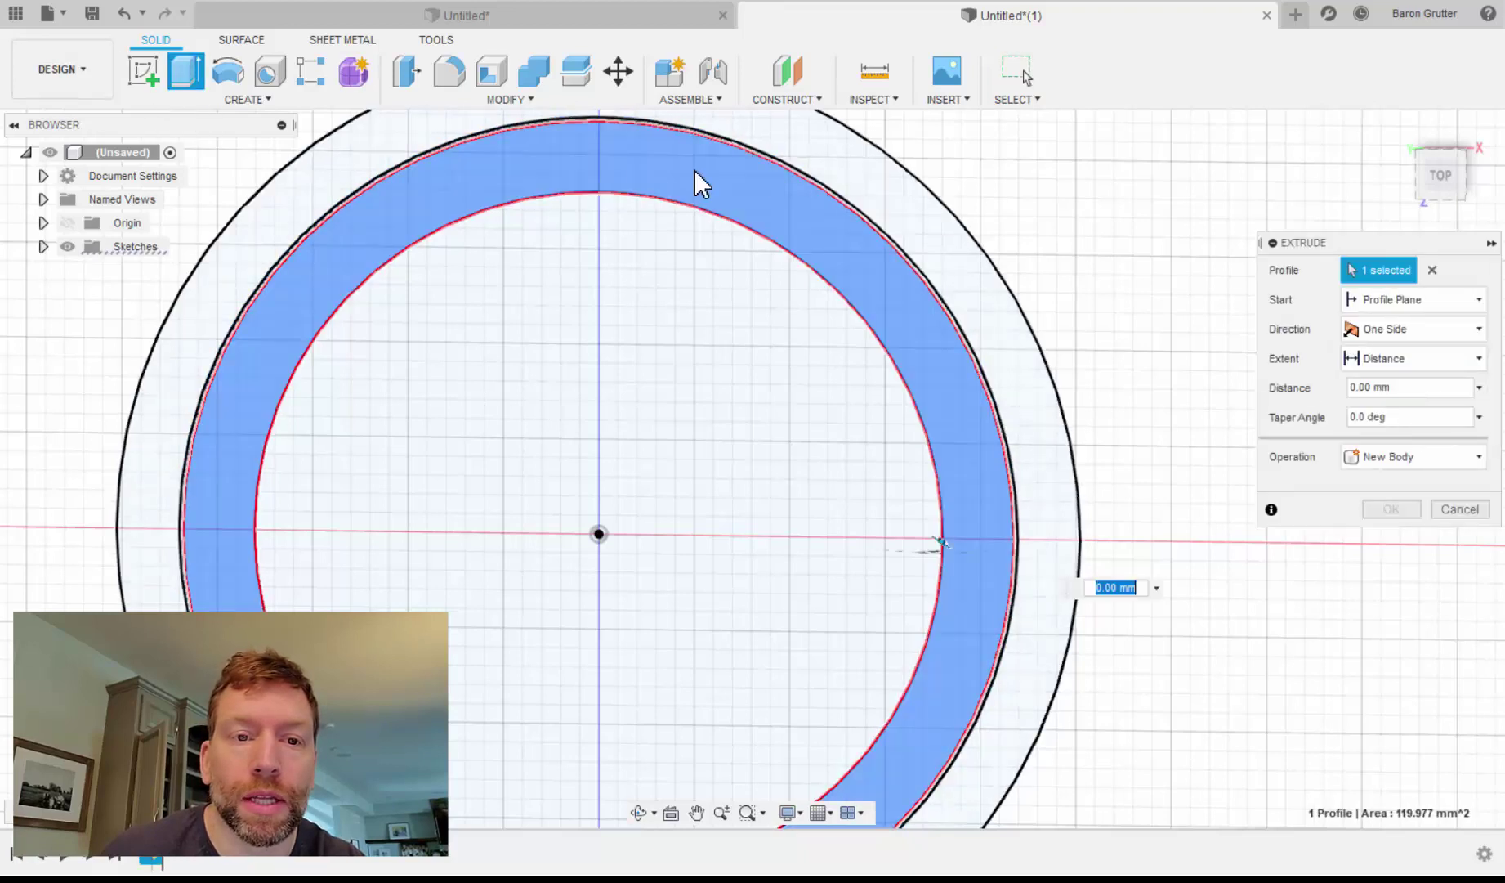
pyautogui.click(809, 189)
# Restore and narrow the Fusion window so the dimension notes show beside it.
pyautogui.hotkey('alt', 'Tab')
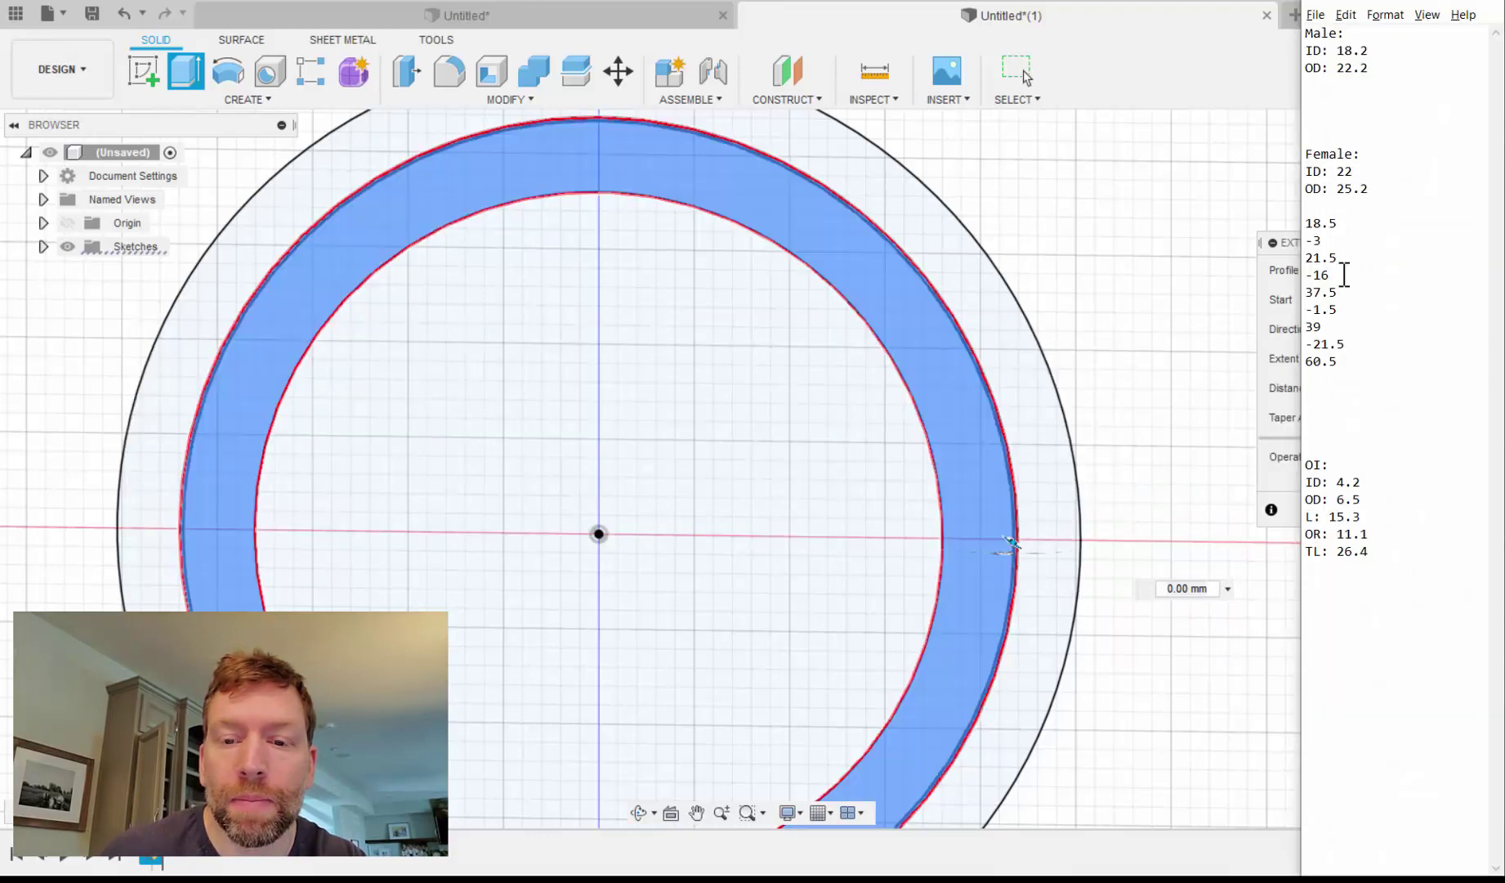
pyautogui.click(1252, 3)
pyautogui.doubleClick(1430, 8)
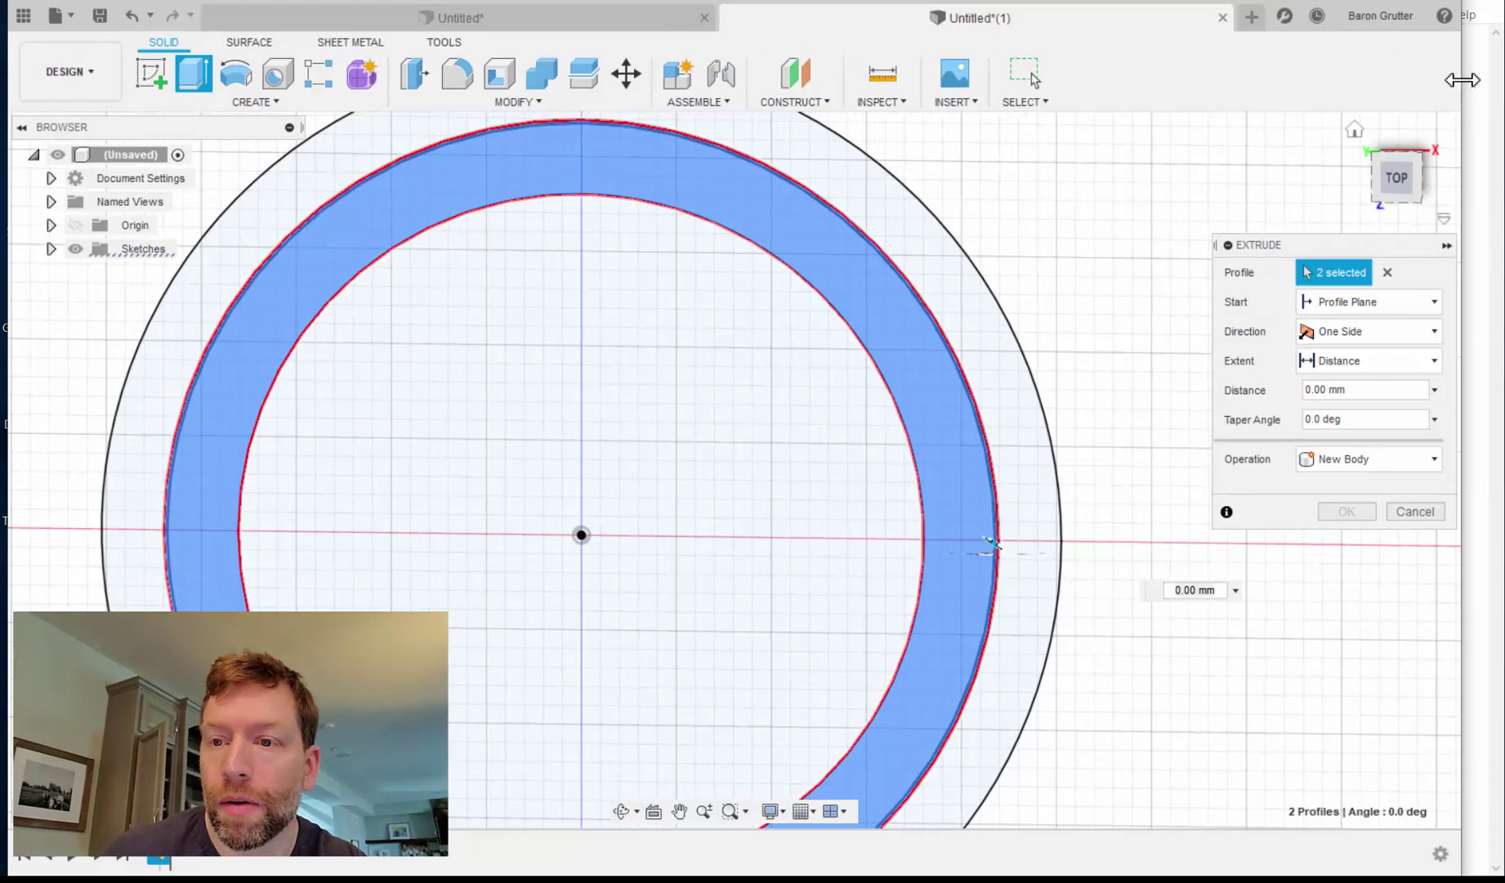
pyautogui.moveTo(1463, 79); pyautogui.dragTo(1304, 139)
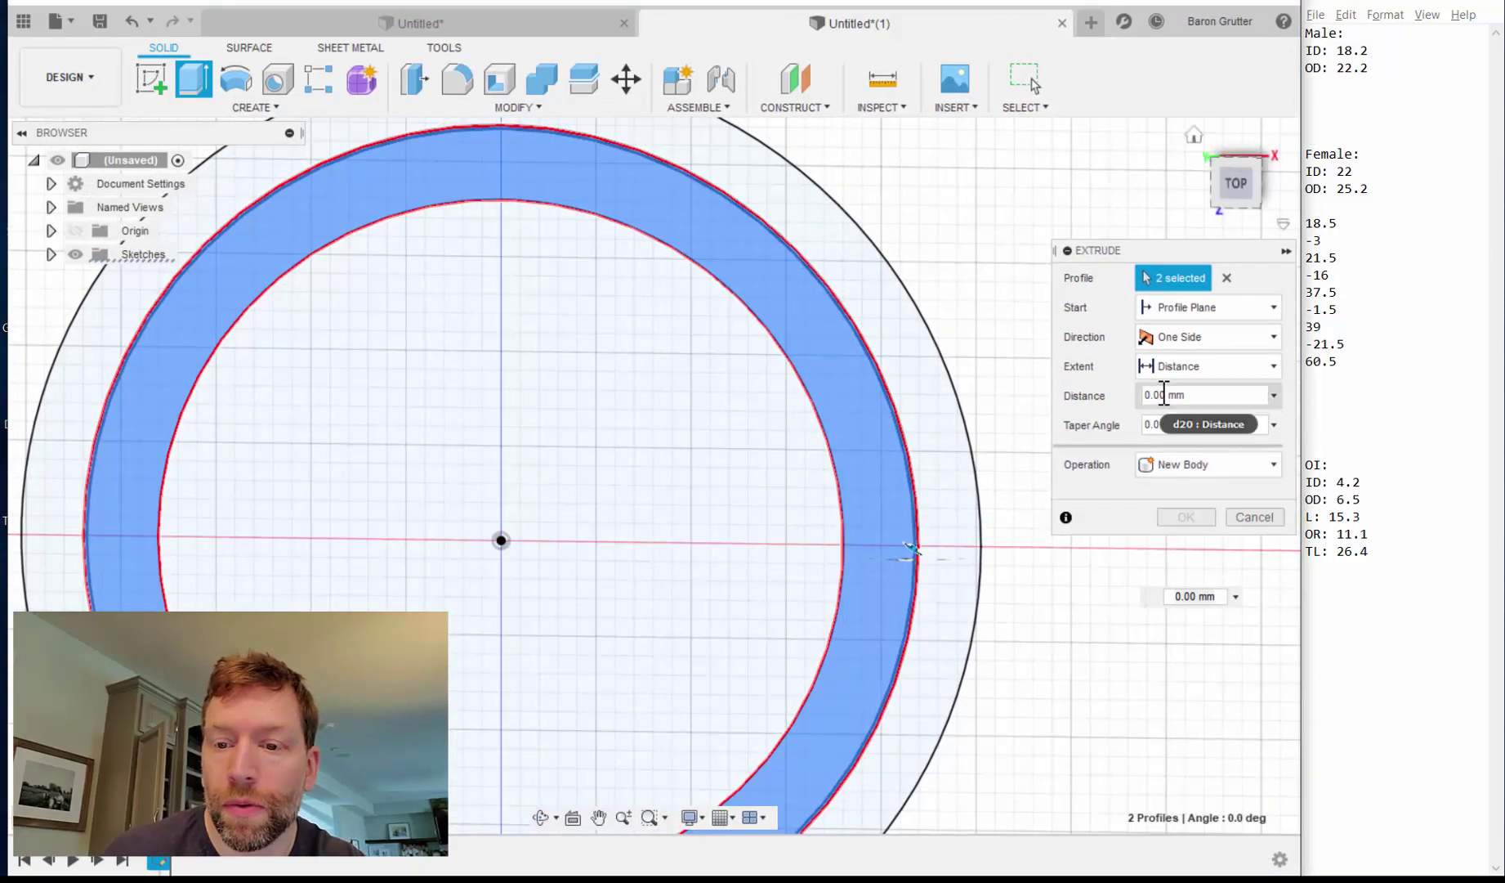
# Extrude the selected profiles 18.5 mm into a hollow tube body.
pyautogui.write('18.5')
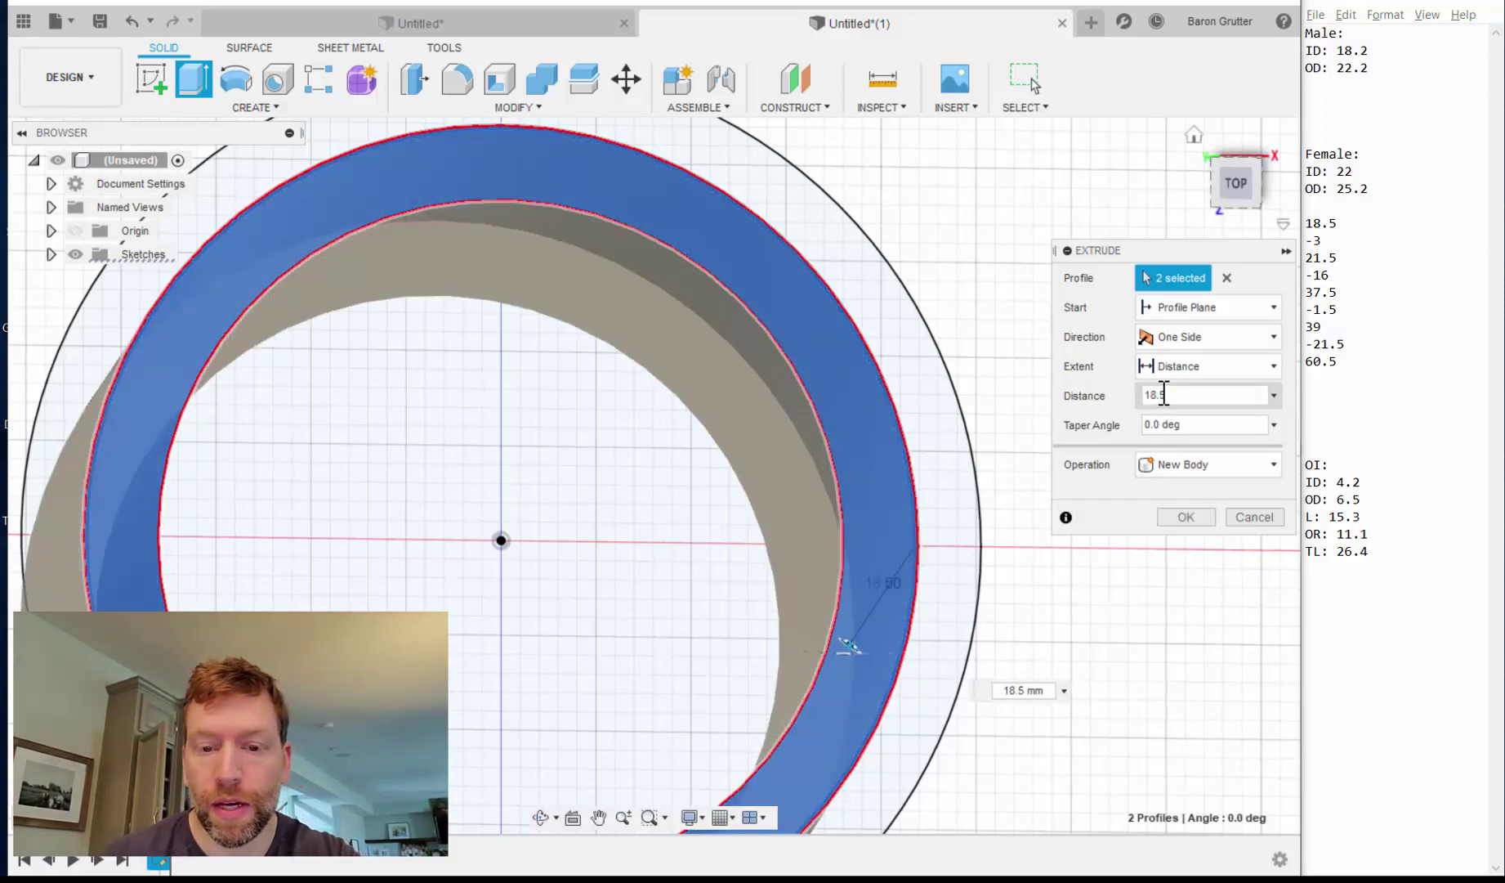
pyautogui.press('Return')
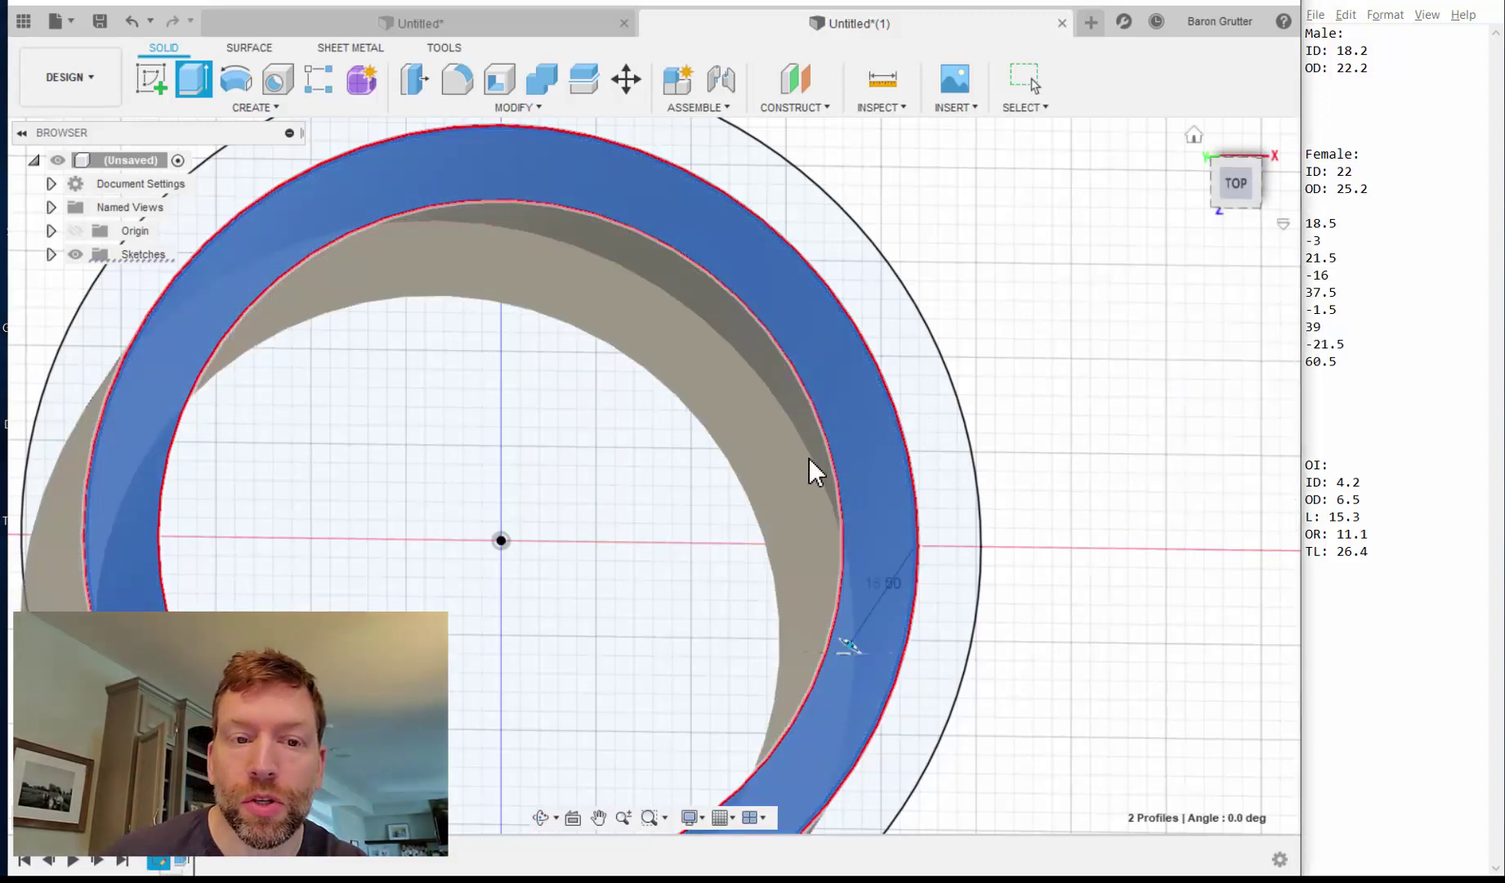
pyautogui.press('Escape')
pyautogui.scroll(3, 608, 517)
pyautogui.keyDown('shift'); pyautogui.moveTo(648, 544); pyautogui.dragTo(774, 417, button='middle'); pyautogui.keyUp('shift')
pyautogui.scroll(-3, 772, 404)
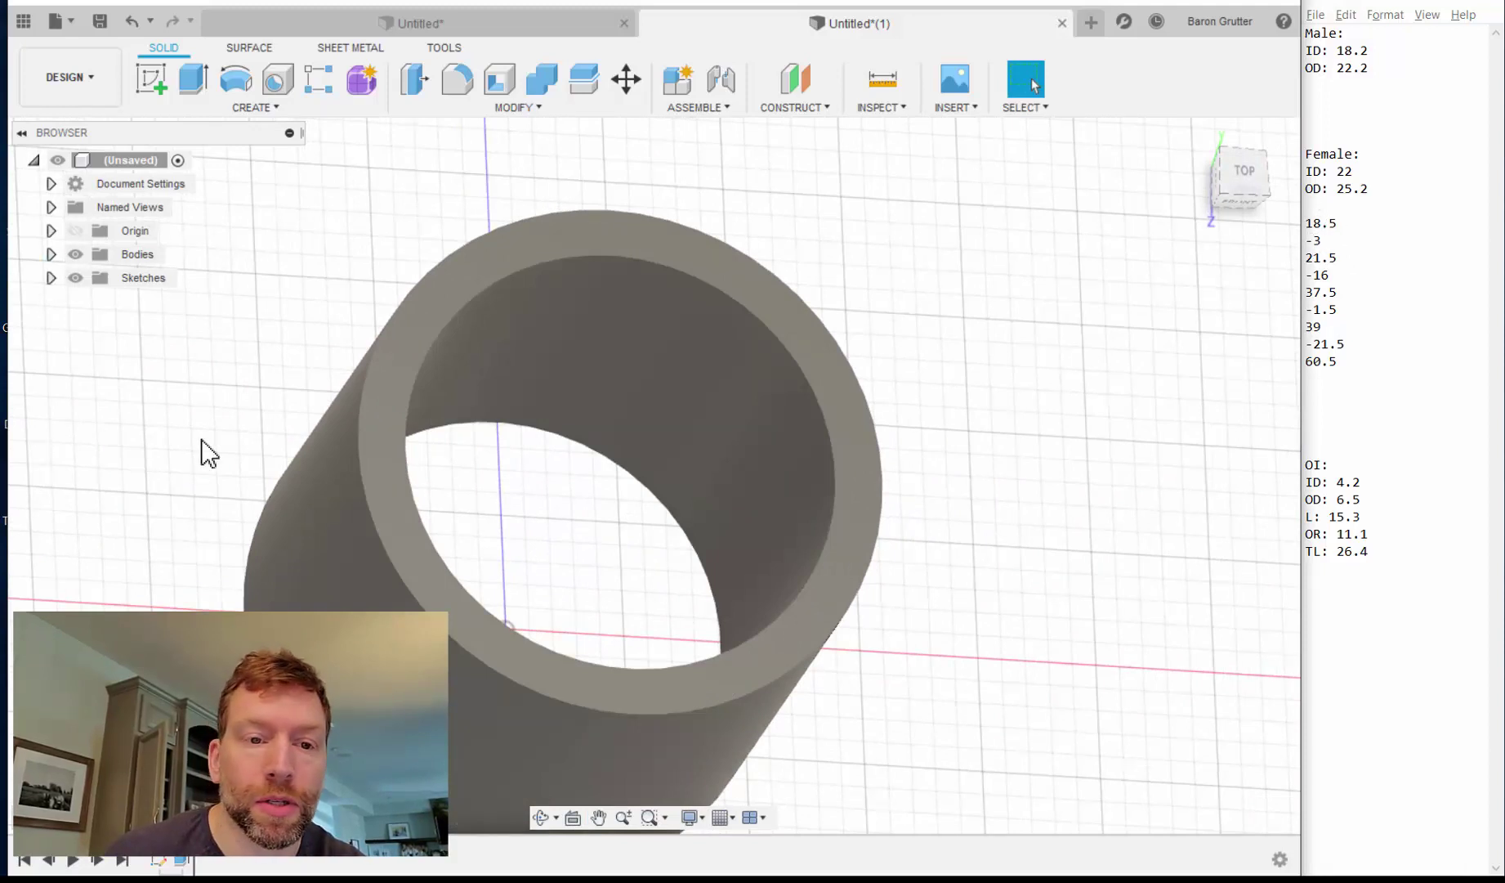
# Make Sketch1 visible and hide the cylinder body.
pyautogui.click(51, 278)
pyautogui.click(93, 304)
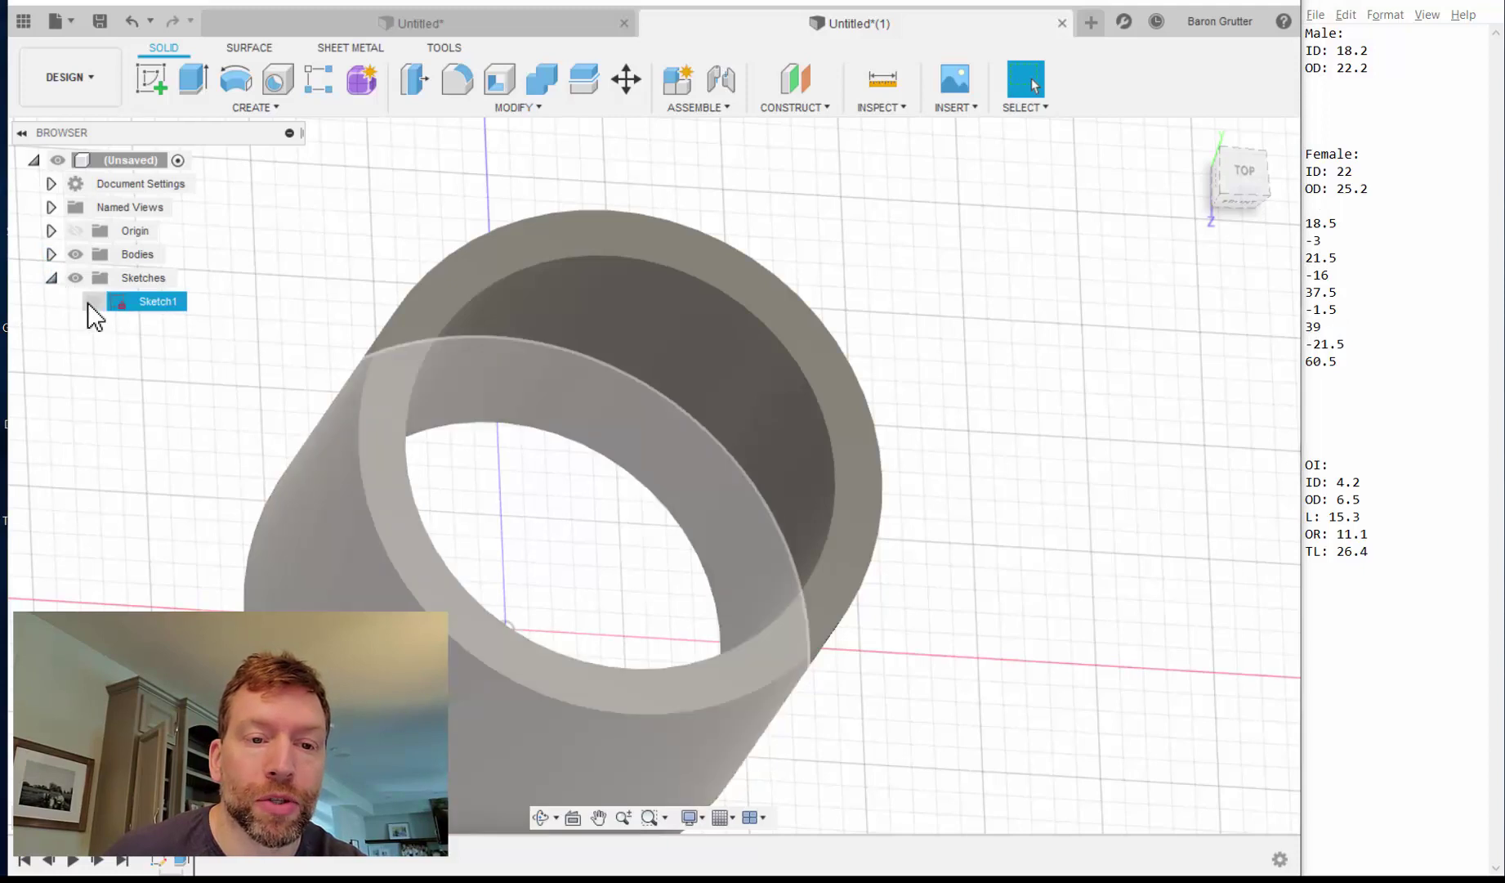
pyautogui.click(90, 302)
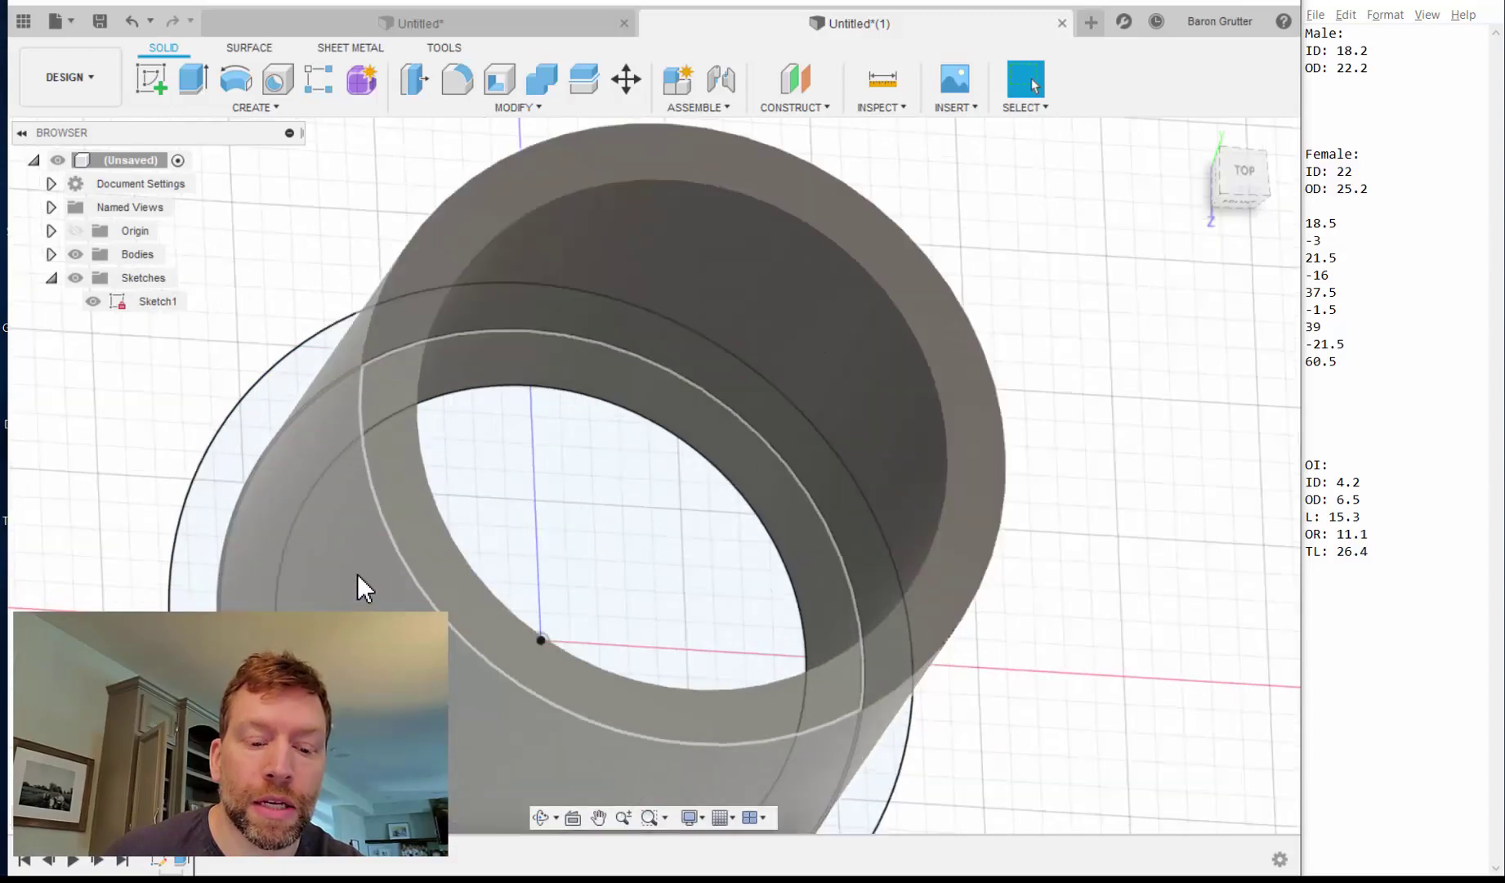
pyautogui.scroll(-5, 360, 588)
pyautogui.moveTo(360, 589)
pyautogui.keyDown('shift'); pyautogui.mouseDown(button='middle')
pyautogui.moveTo(460, 454)
pyautogui.moveTo(357, 598)
pyautogui.mouseUp(button='middle'); pyautogui.keyUp('shift')
pyautogui.click(82, 254)
pyautogui.click(76, 255)
# Window-select the three sketch ring profiles and start an extrusion.
pyautogui.click(299, 565)
pyautogui.click(295, 579)
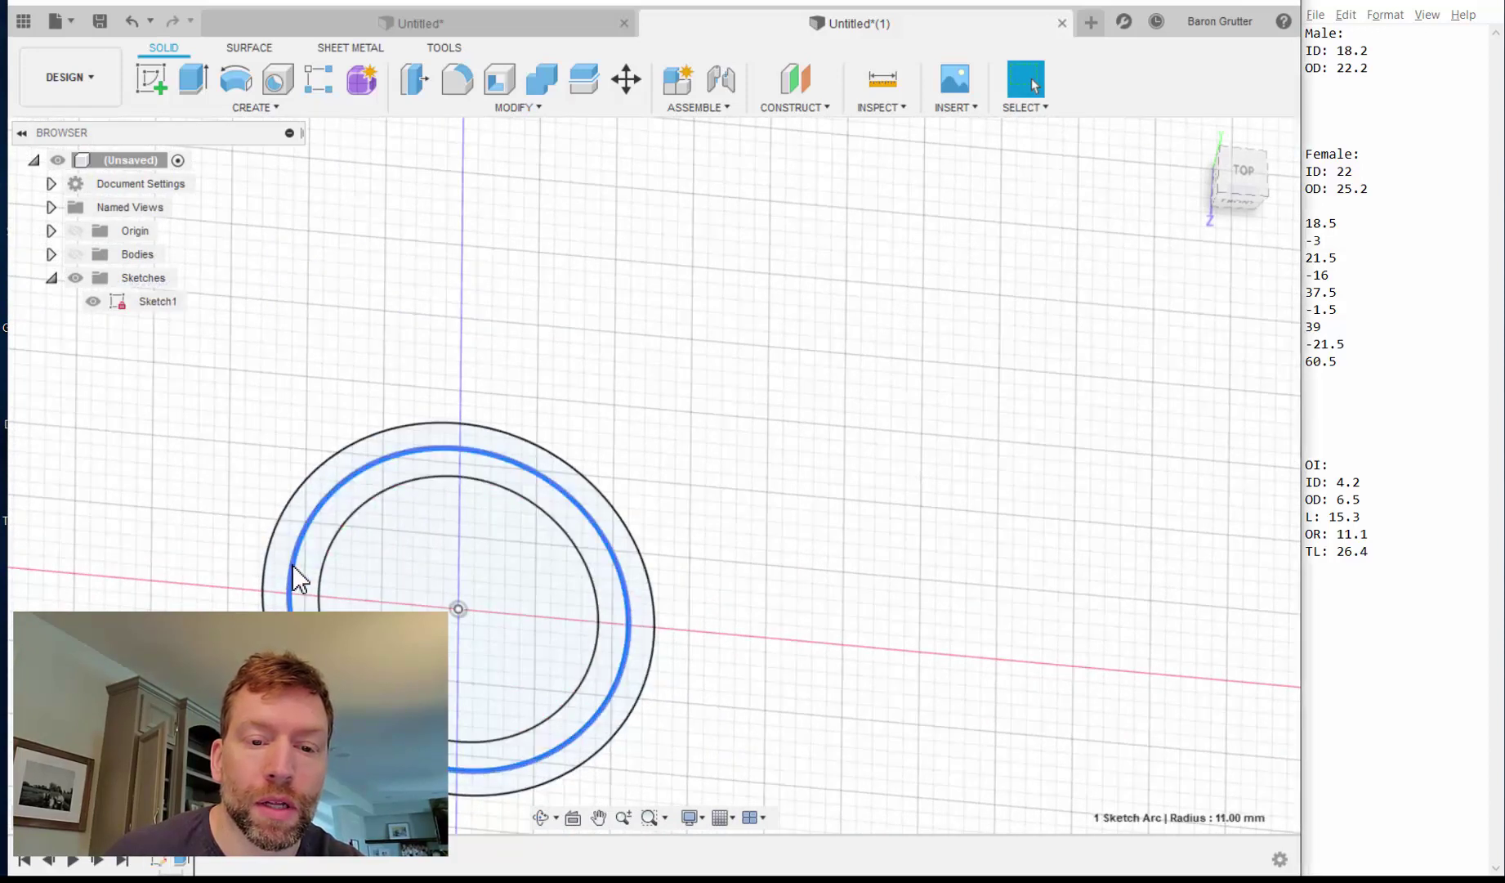
pyautogui.moveTo(235, 450); pyautogui.dragTo(793, 722)
pyautogui.moveTo(248, 389)
pyautogui.mouseDown()
pyautogui.moveTo(615, 849)
pyautogui.moveTo(695, 816)
pyautogui.mouseUp()
pyautogui.scroll(-1, 229, 270)
pyautogui.click(195, 81)
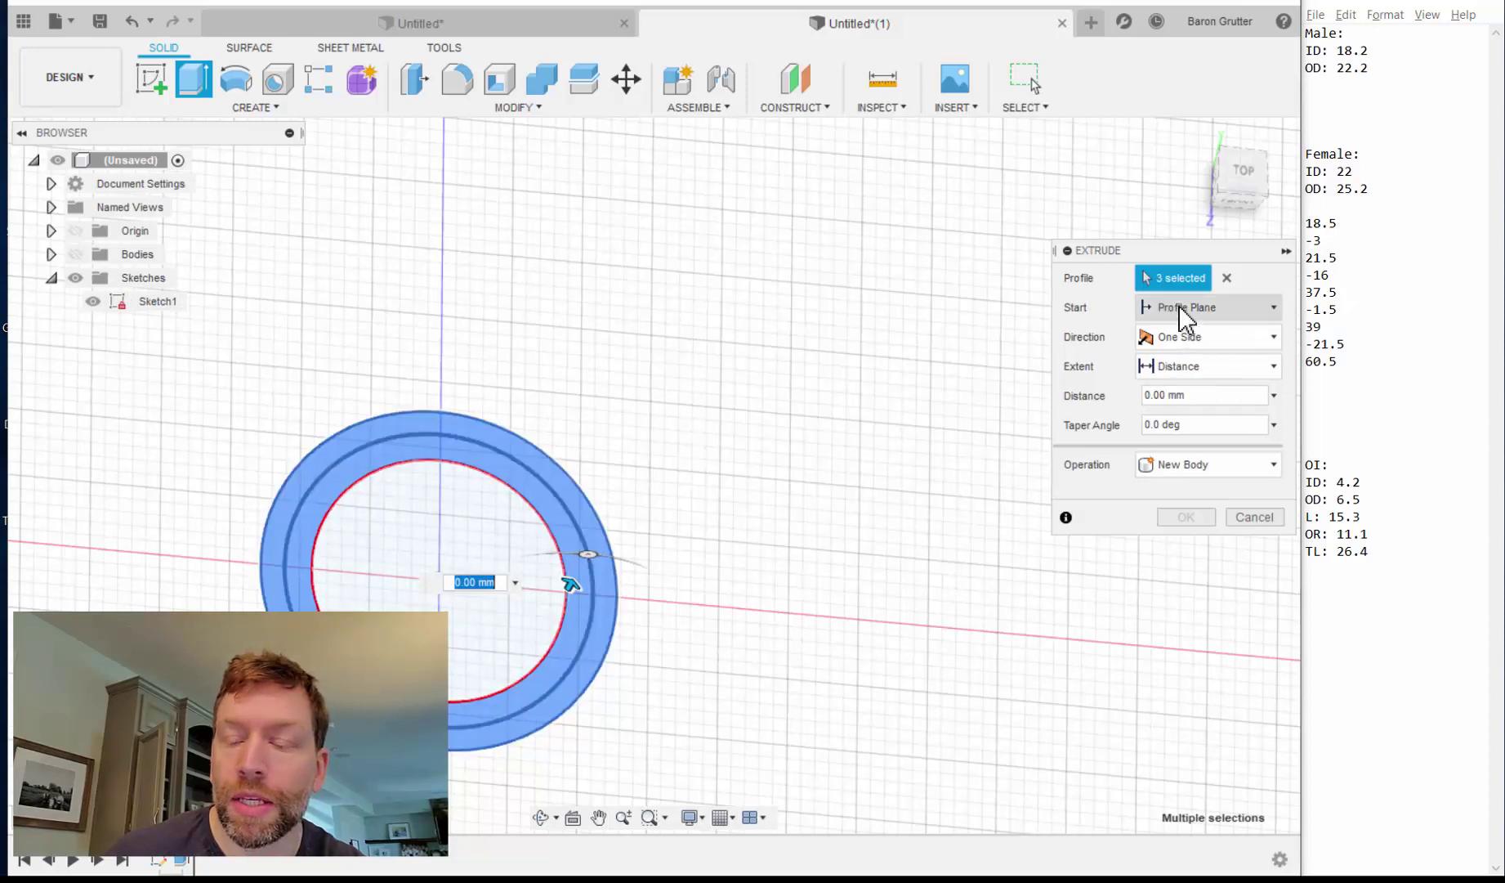
# Start from an 18.5 mm offset plane with 3 mm distance, showing bodies for preview.
pyautogui.click(1175, 309)
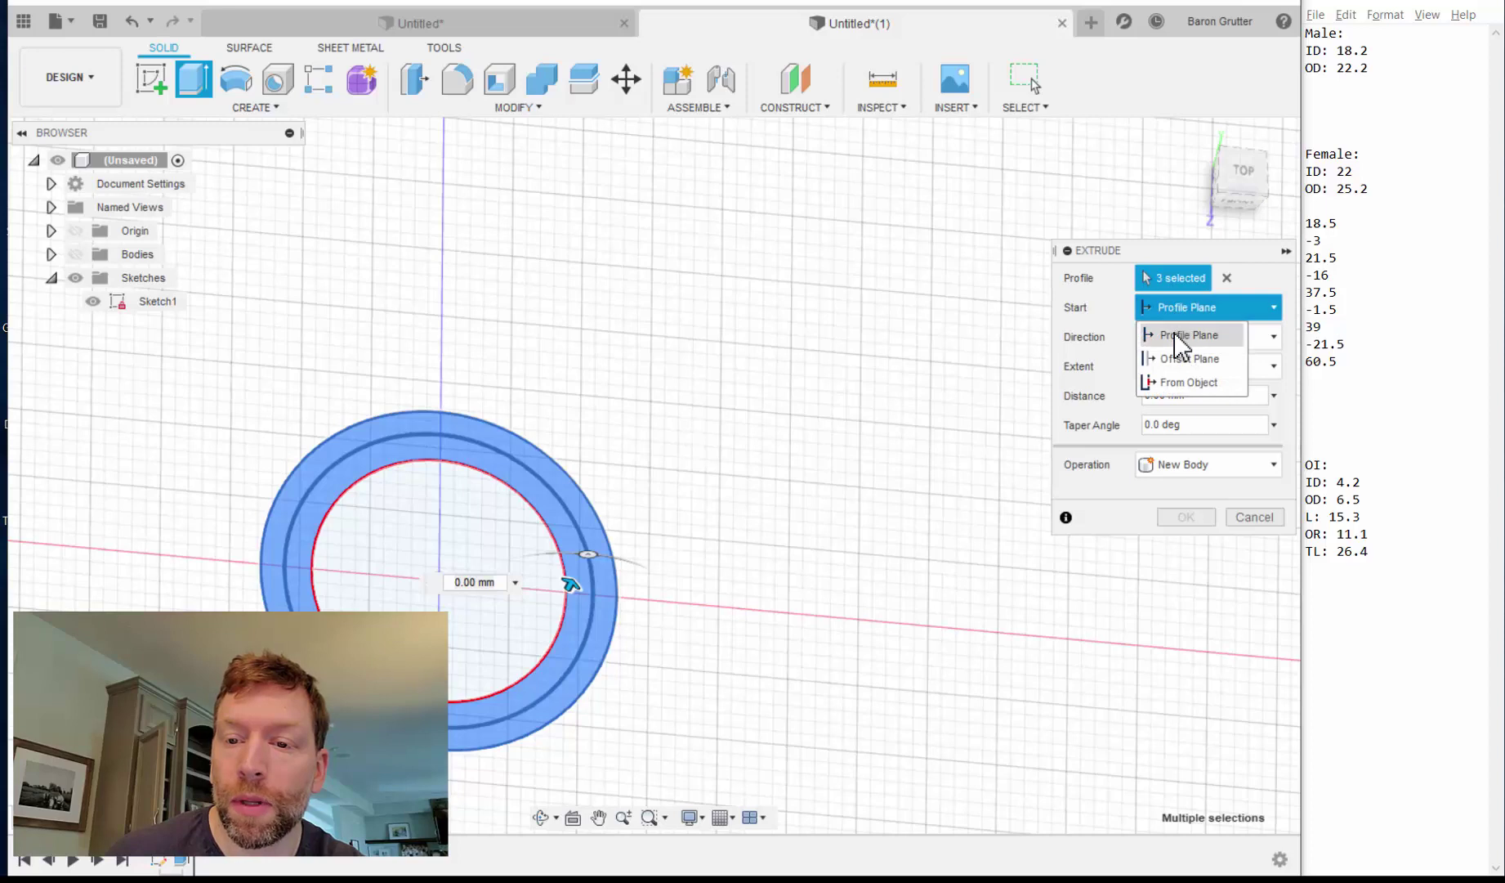
pyautogui.click(1178, 360)
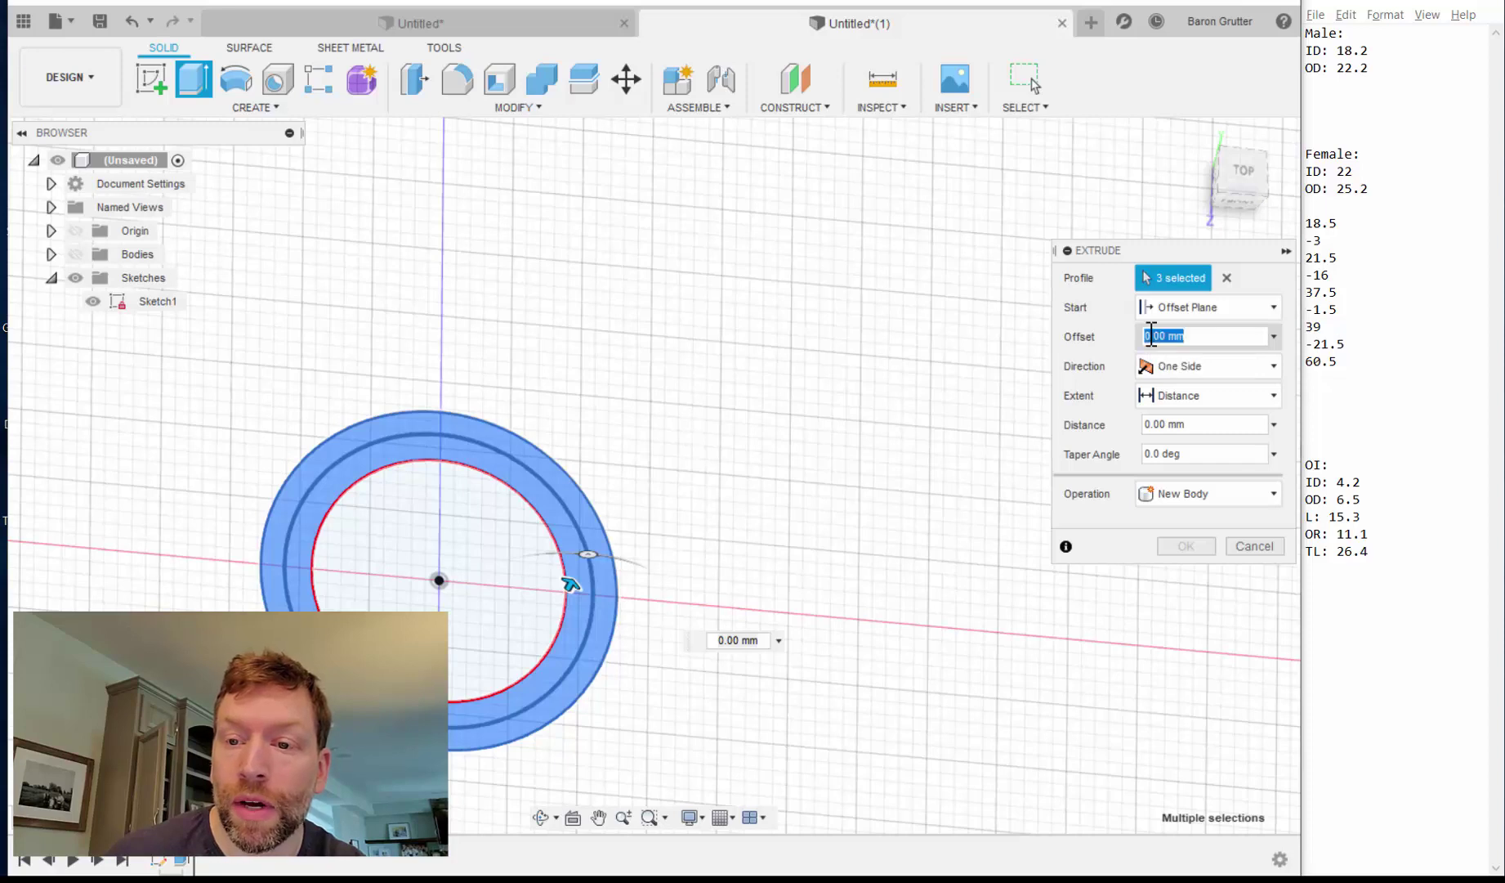
pyautogui.click(1151, 335)
pyautogui.write('18')
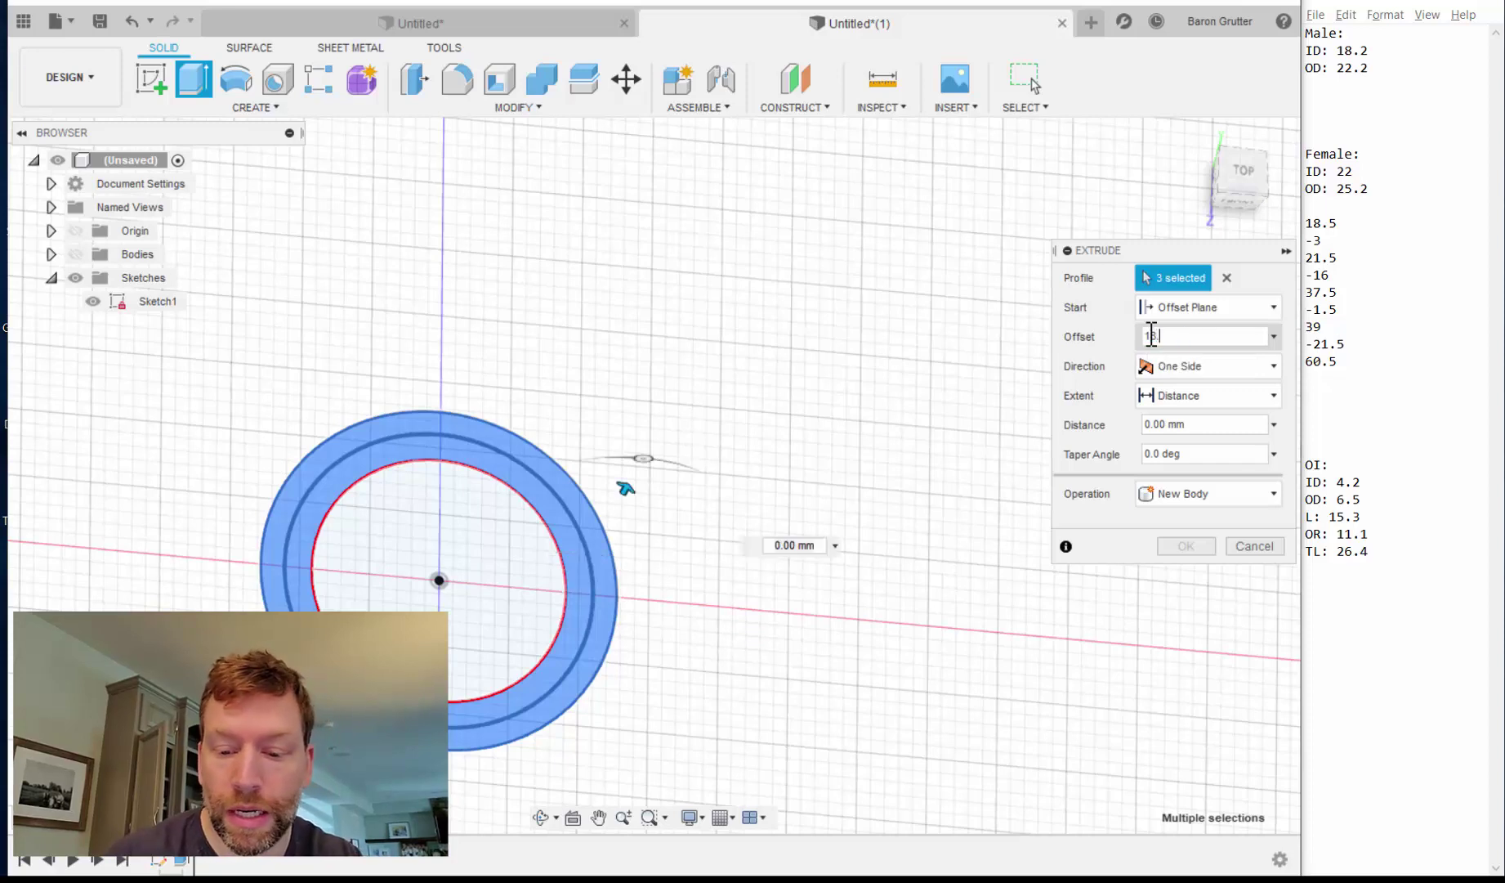
pyautogui.write('.5')
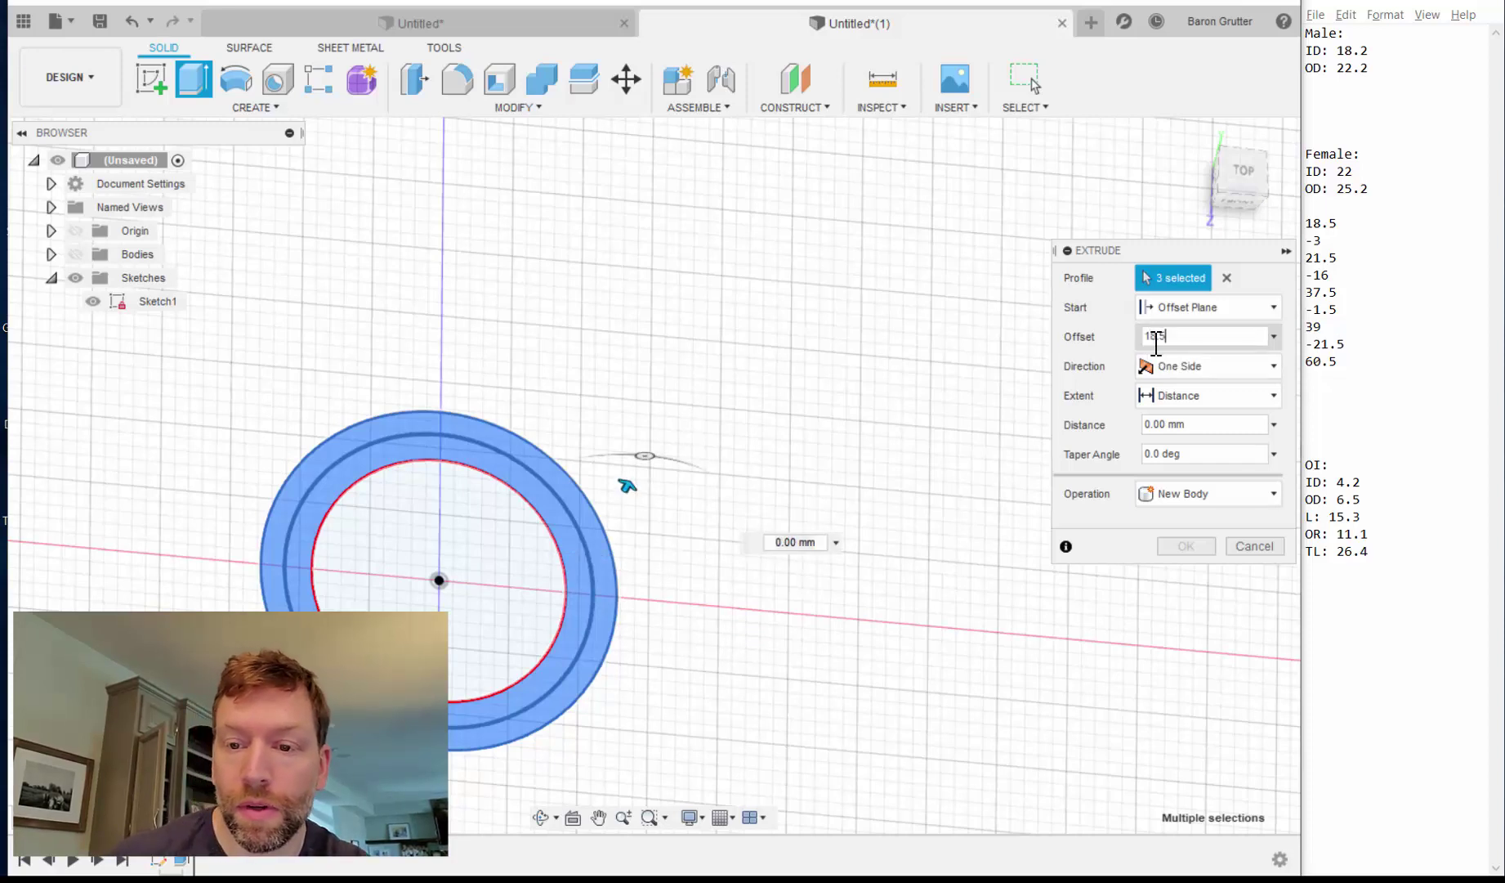
pyautogui.doubleClick(1158, 429)
pyautogui.write('3')
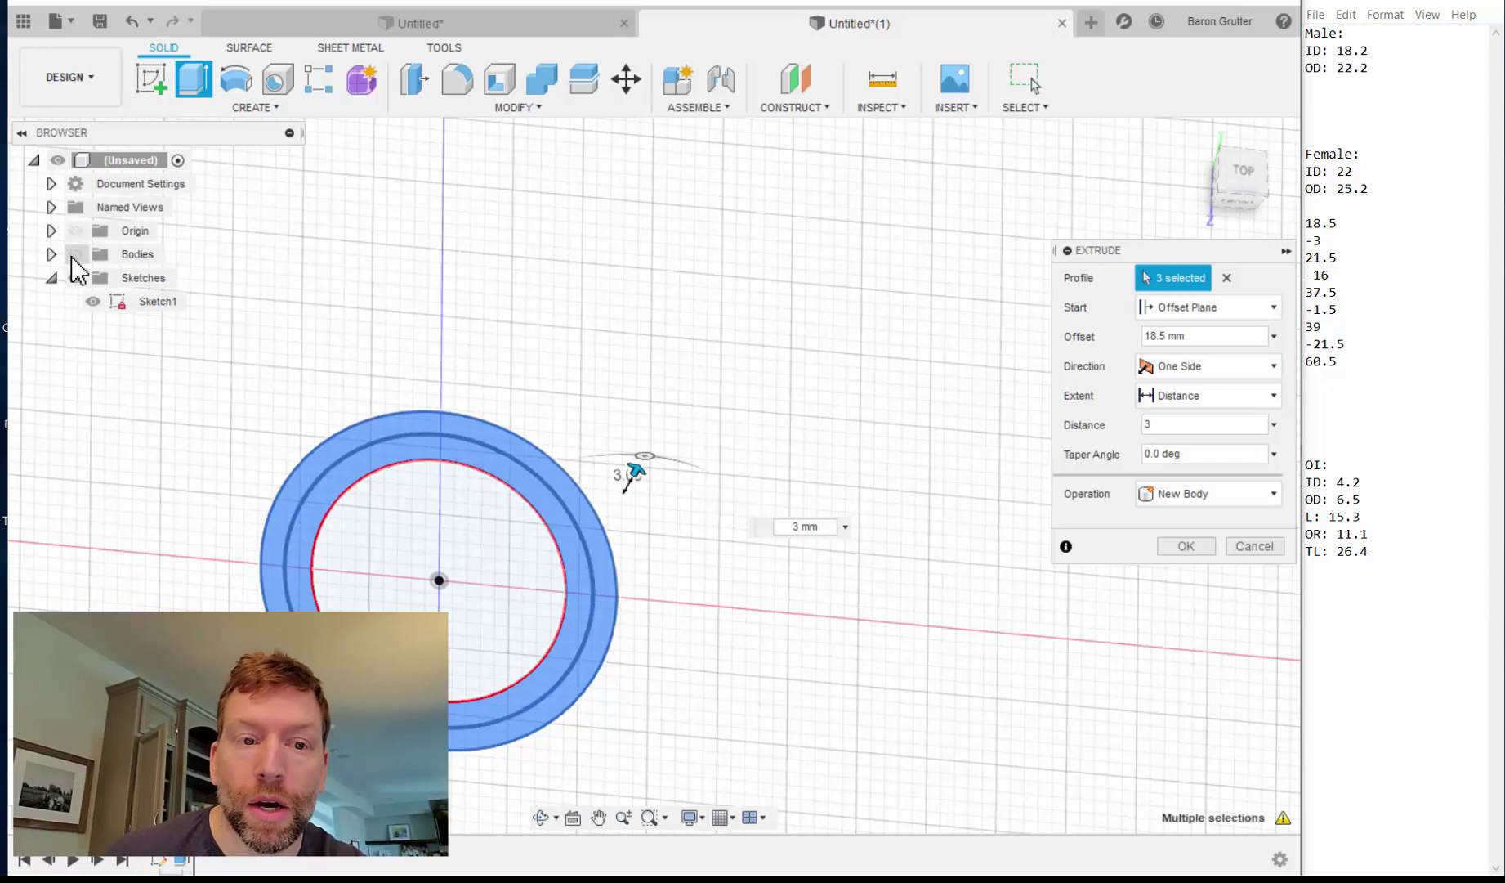
pyautogui.click(75, 255)
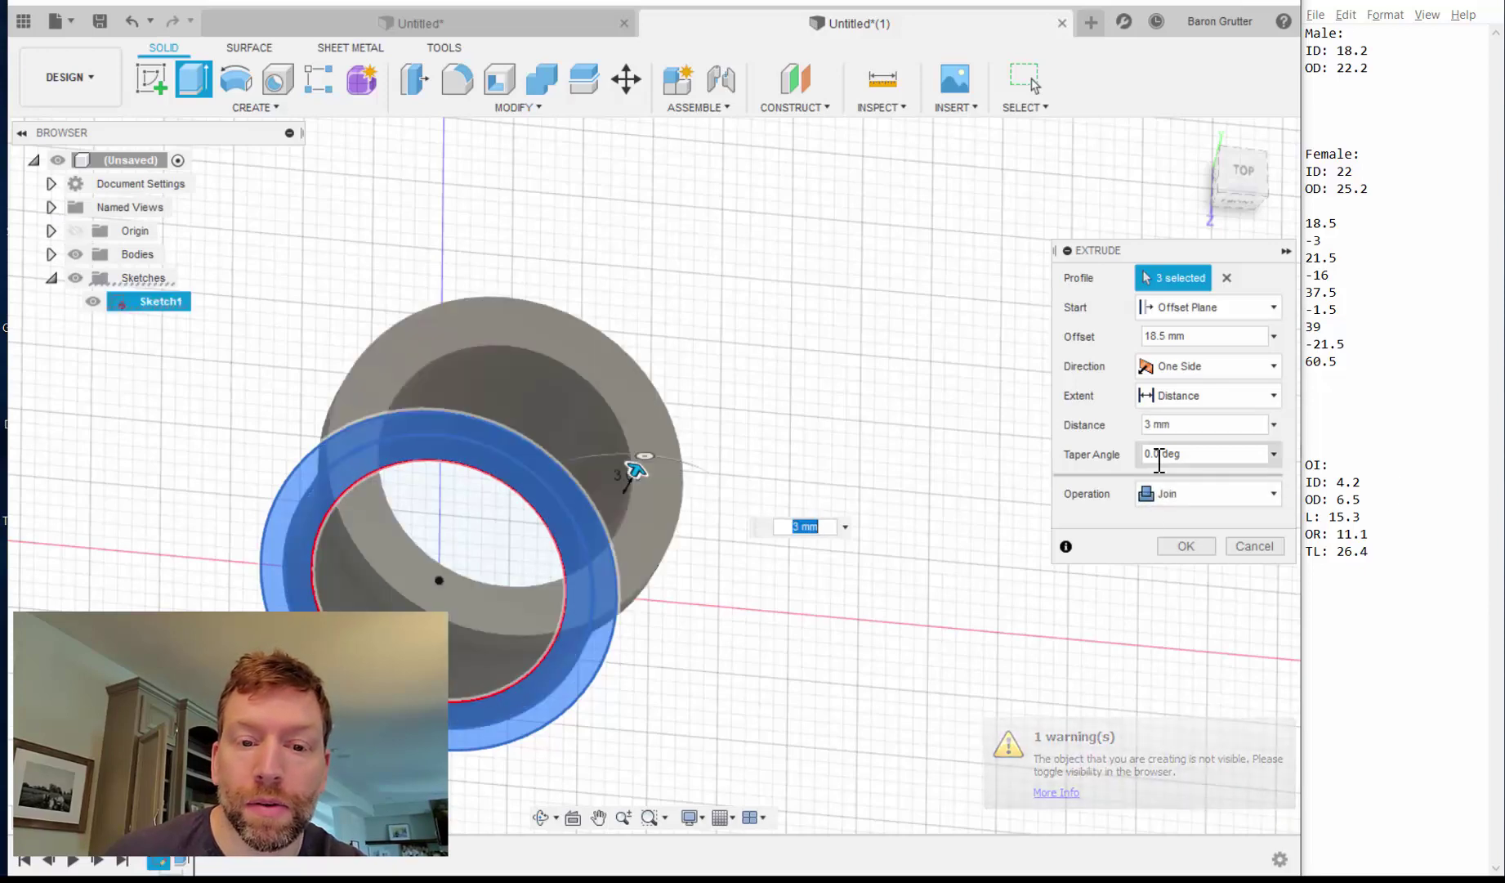
# Commit the 3 mm joined flange, then hide the body to reach the sketch.
pyautogui.click(1186, 546)
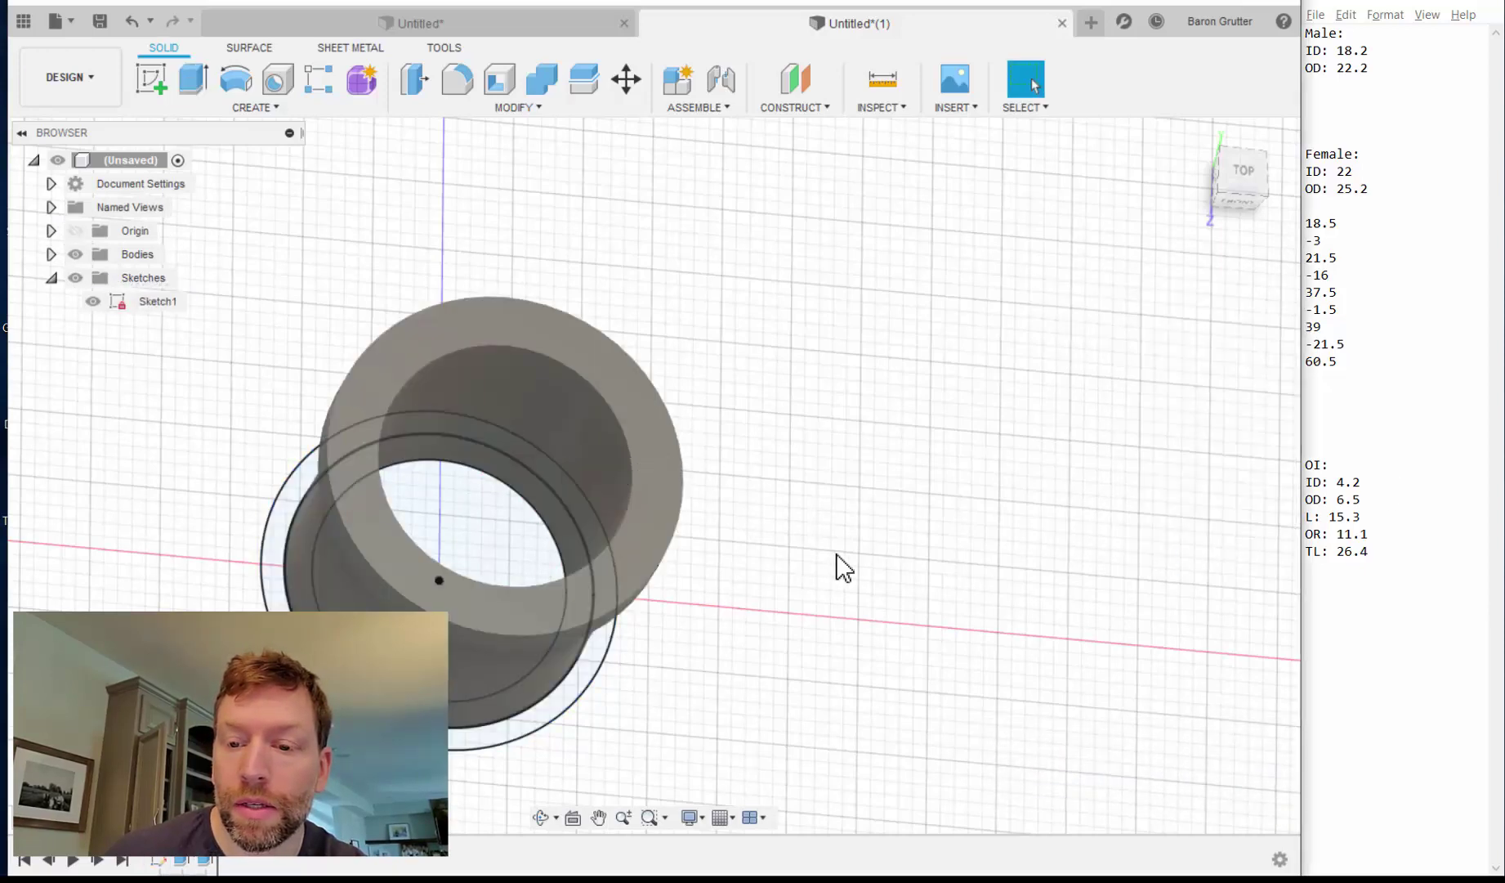
pyautogui.keyDown('shift'); pyautogui.moveTo(864, 571); pyautogui.dragTo(856, 503, button='middle'); pyautogui.keyUp('shift')
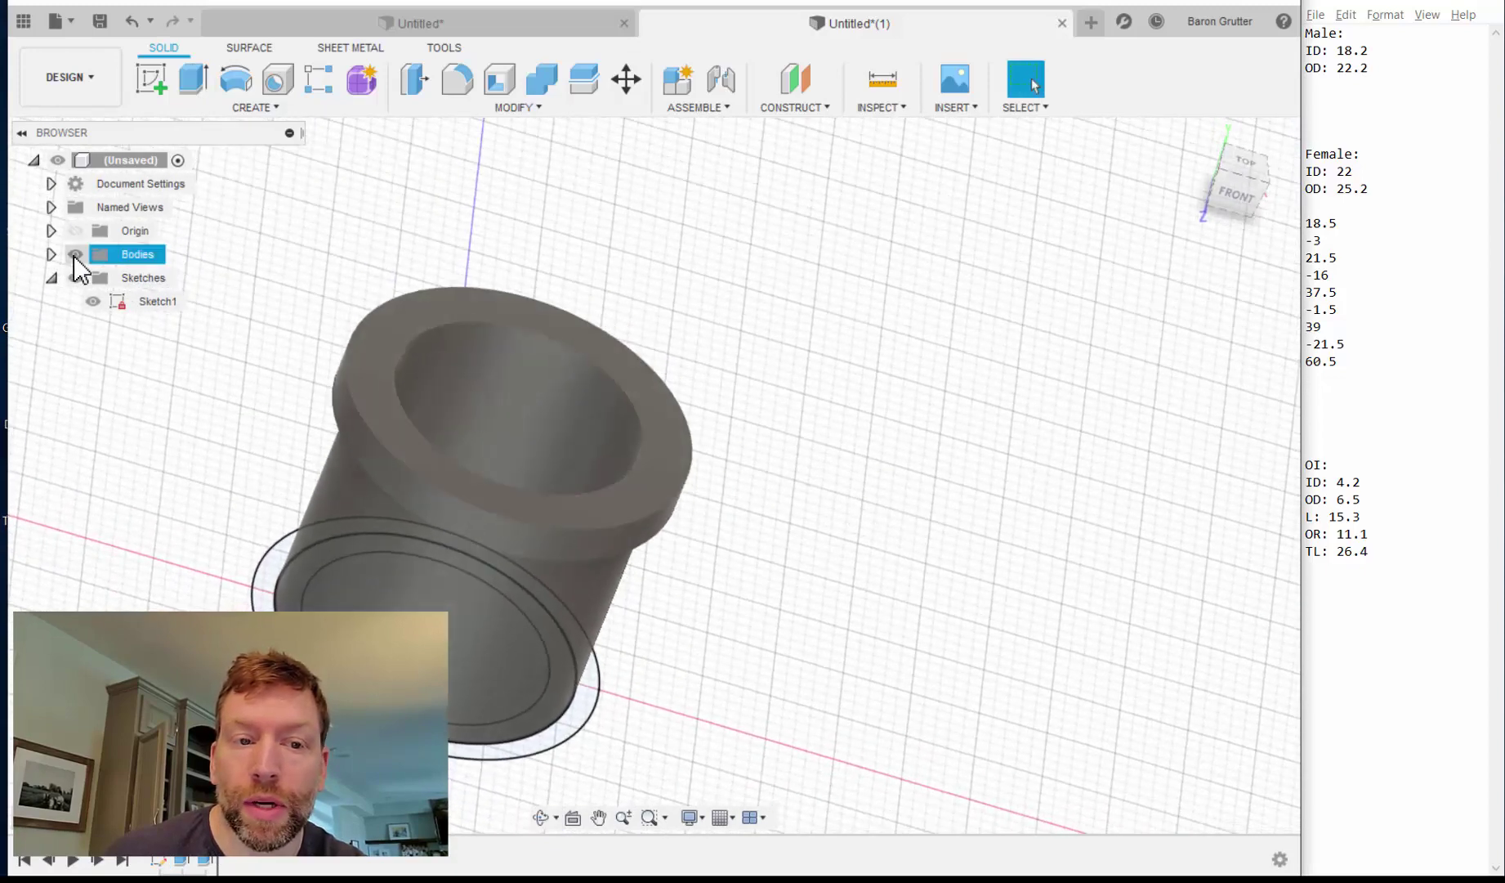
pyautogui.click(74, 254)
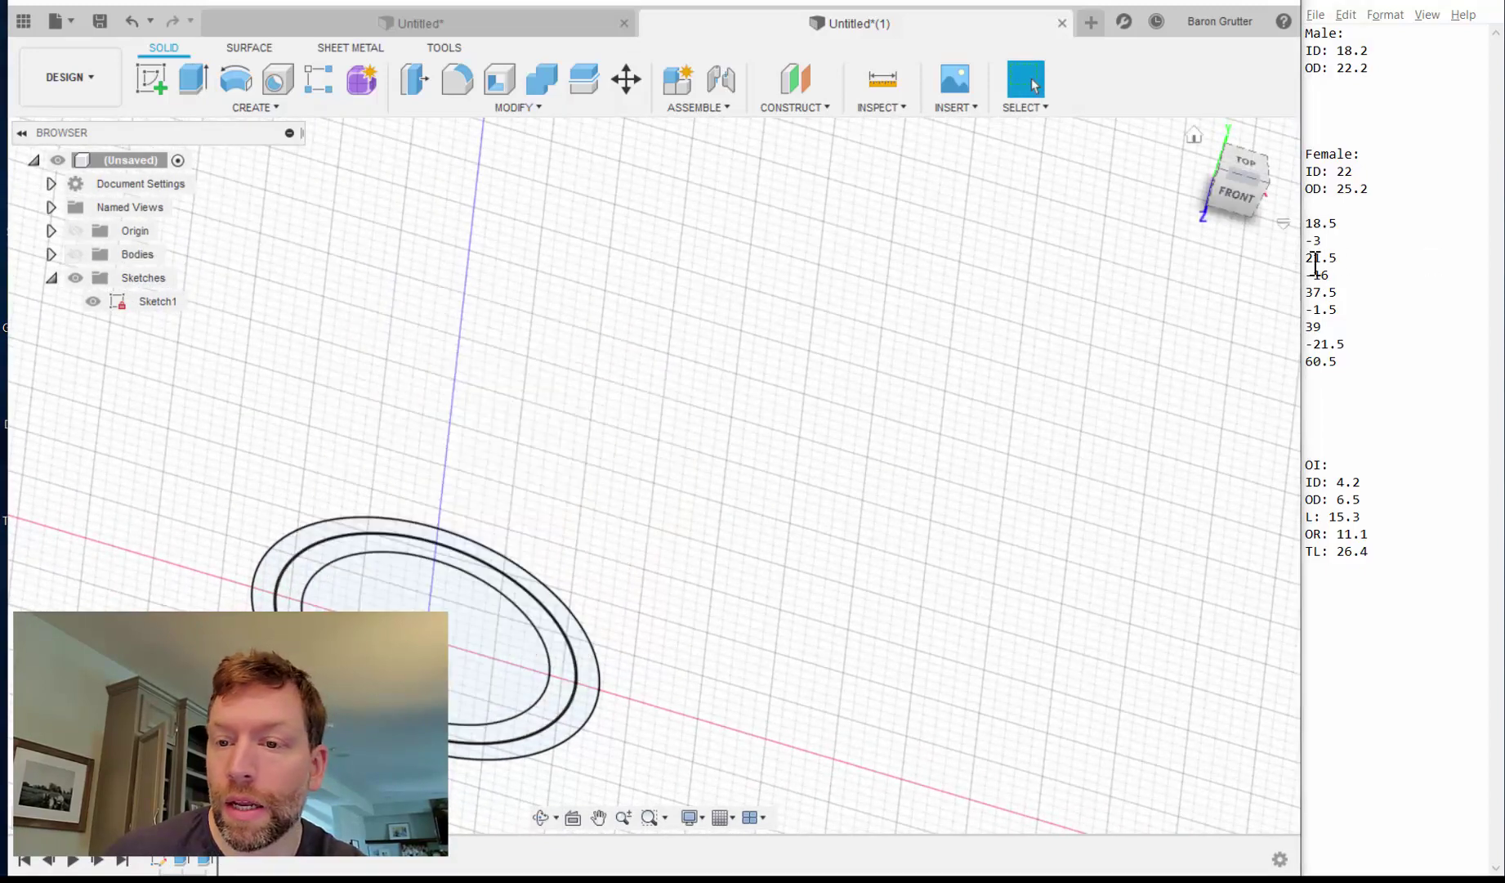
pyautogui.click(288, 585)
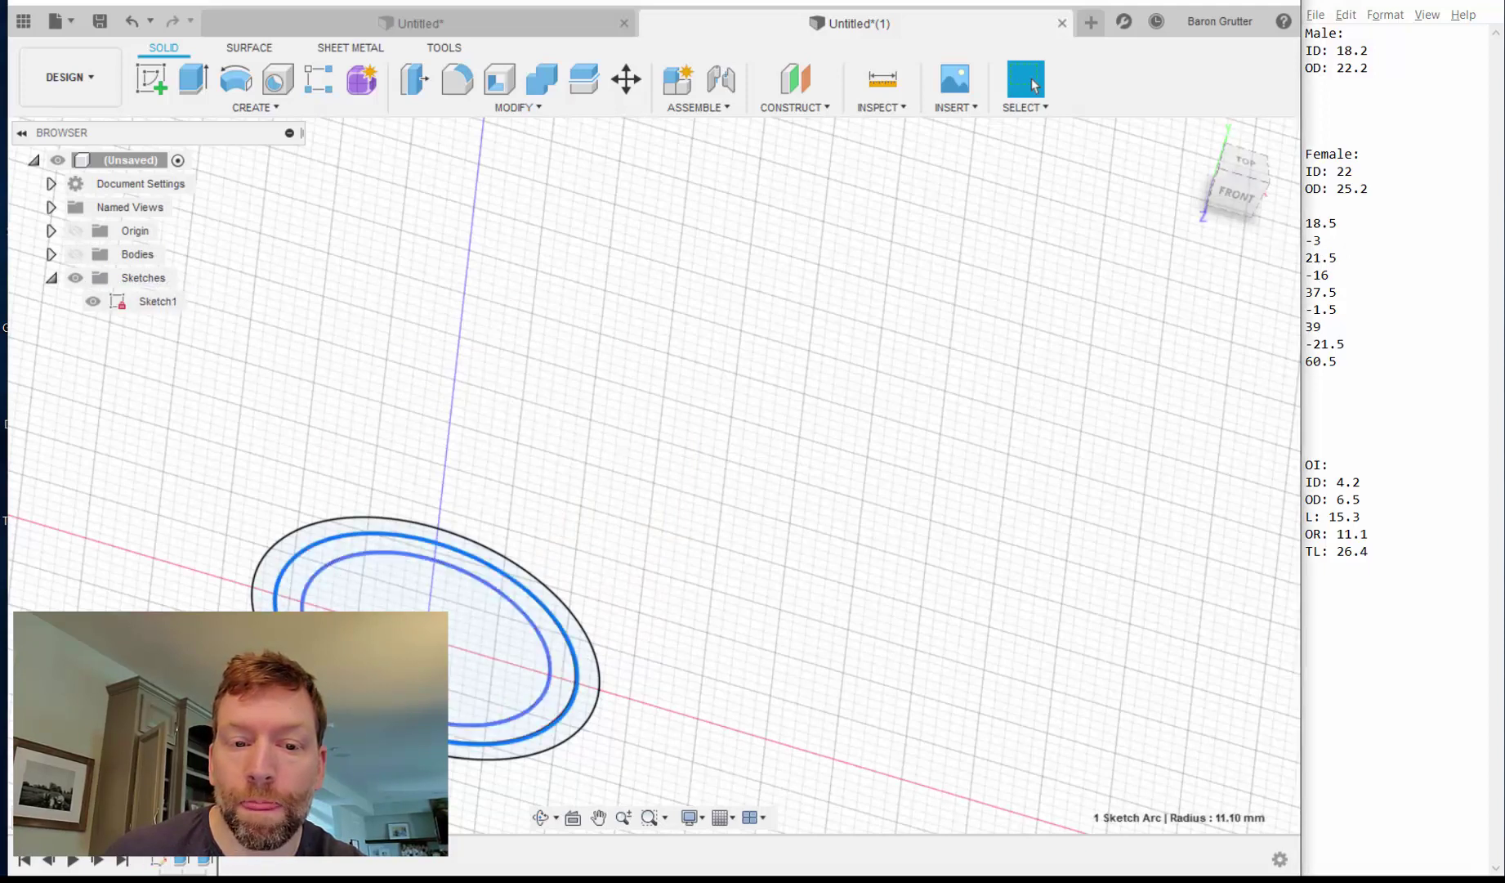
# Start a new extrusion of the ring profile plus the thin adjacent strip.
pyautogui.click(202, 90)
pyautogui.click(292, 593)
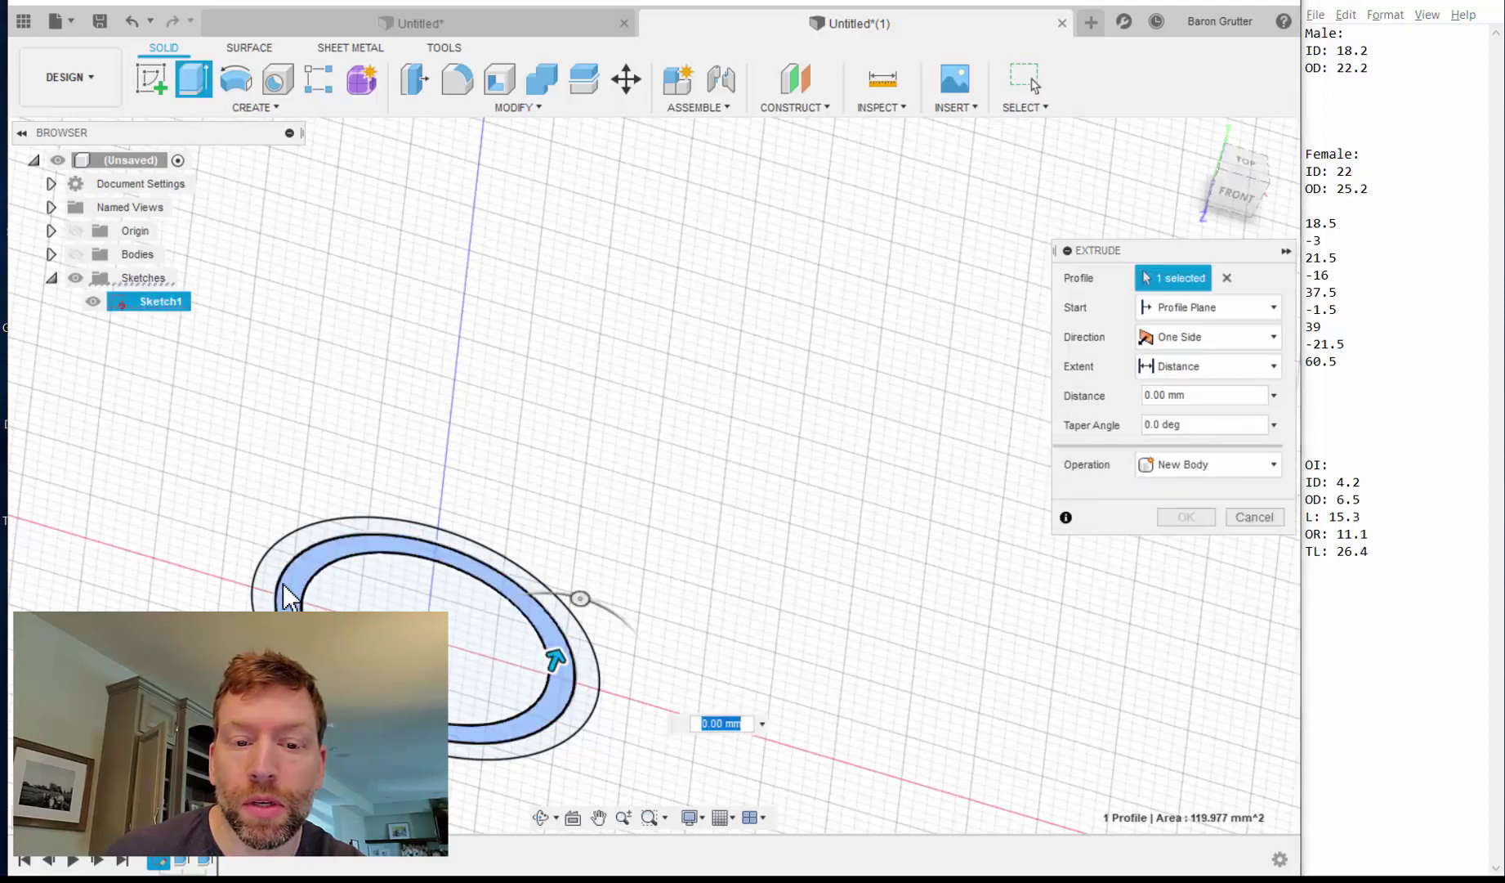
pyautogui.scroll(5, 286, 594)
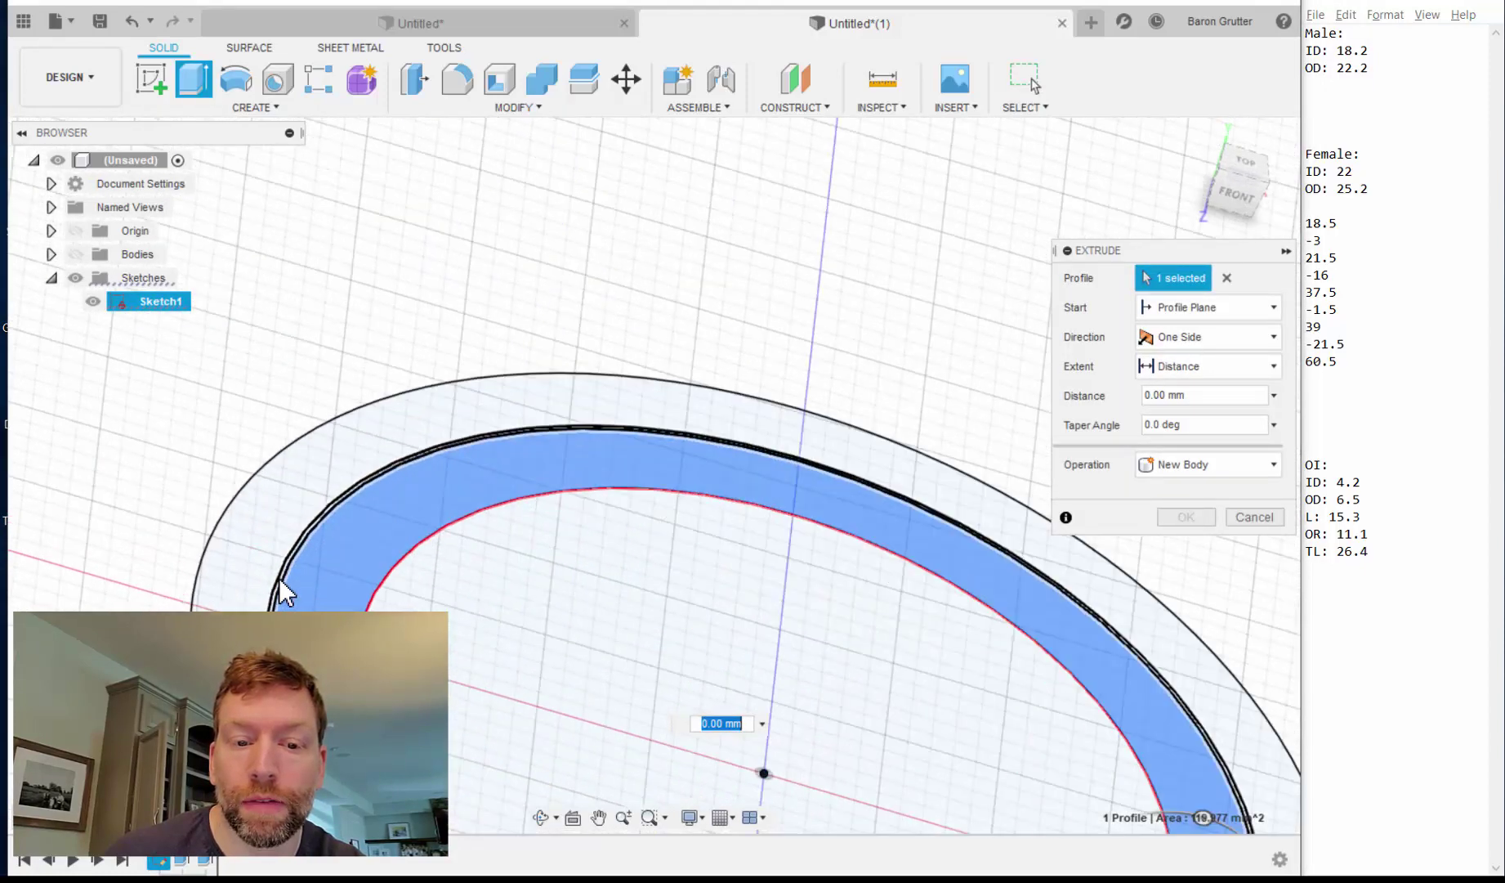
pyautogui.scroll(1, 282, 590)
pyautogui.click(277, 603)
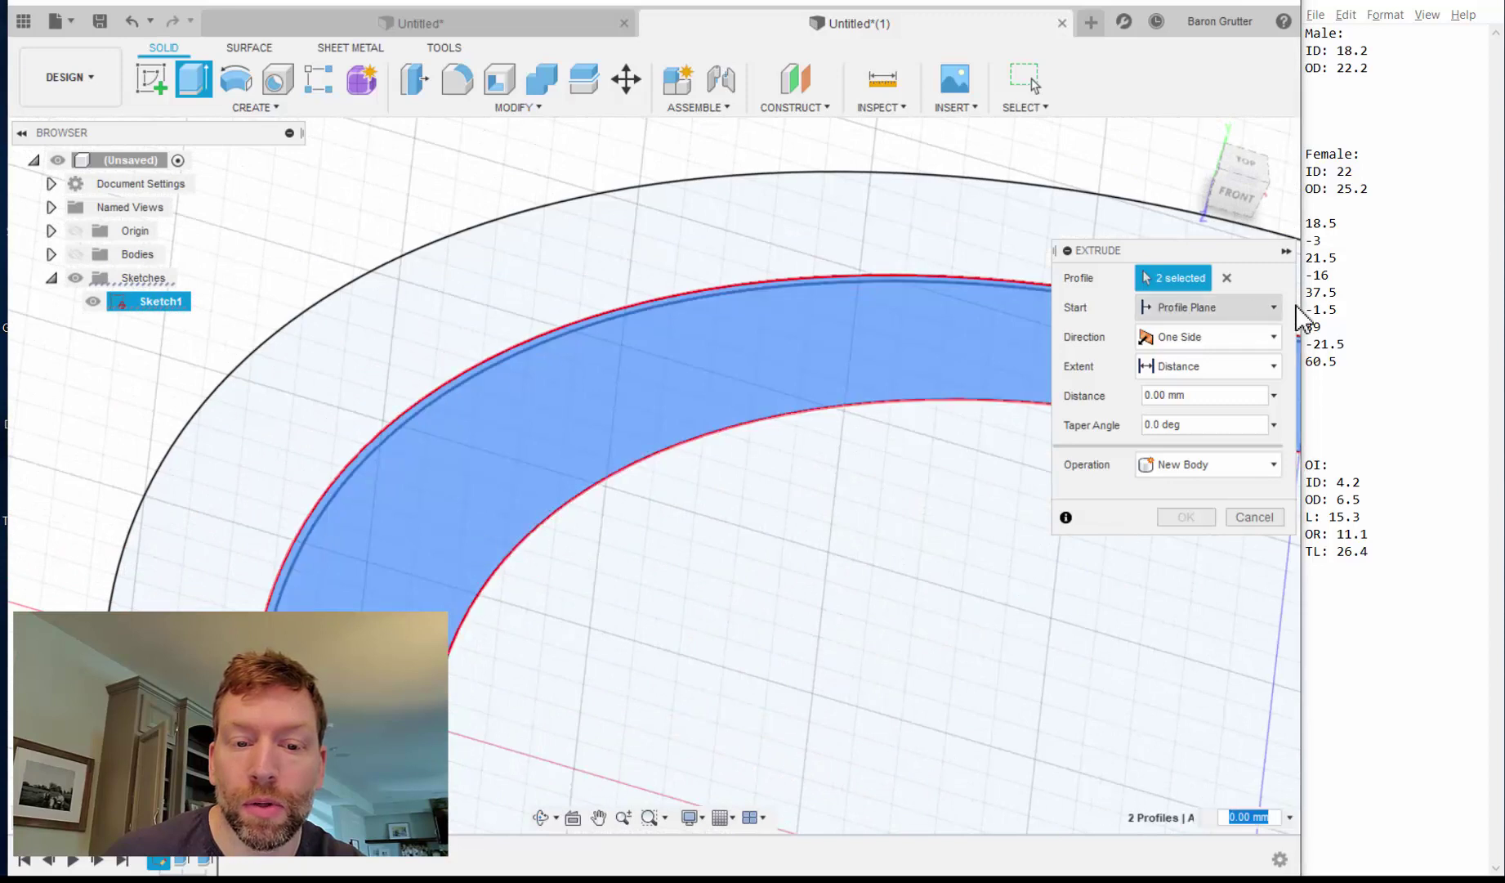
# Extrude 16 mm from a 21.5 mm offset plane, joined to the connector body.
pyautogui.click(1199, 315)
pyautogui.click(1185, 360)
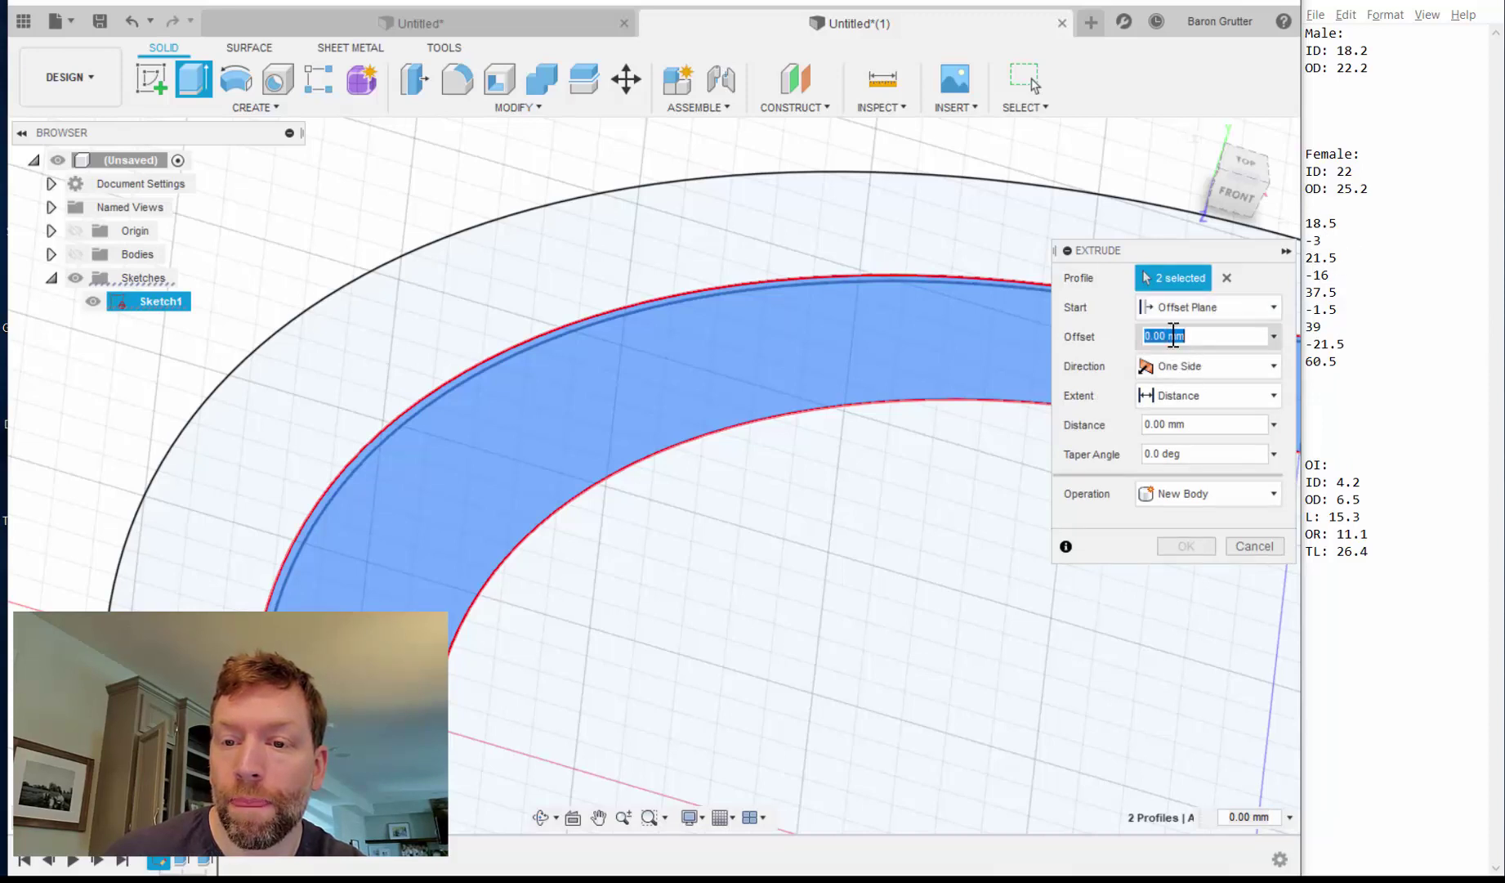
pyautogui.write('21.5')
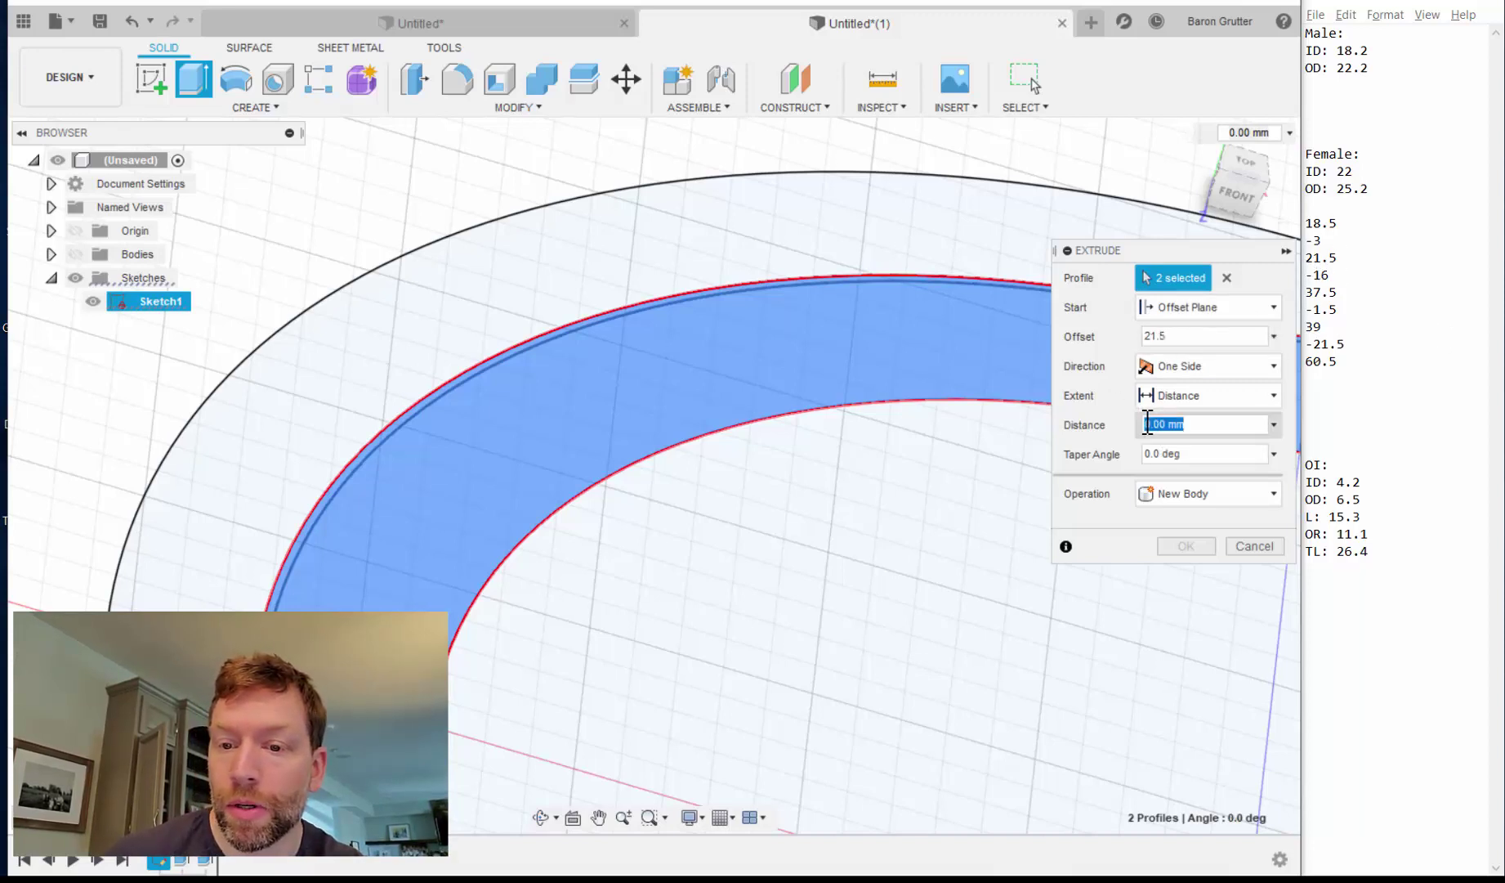
pyautogui.press('BackSpace')
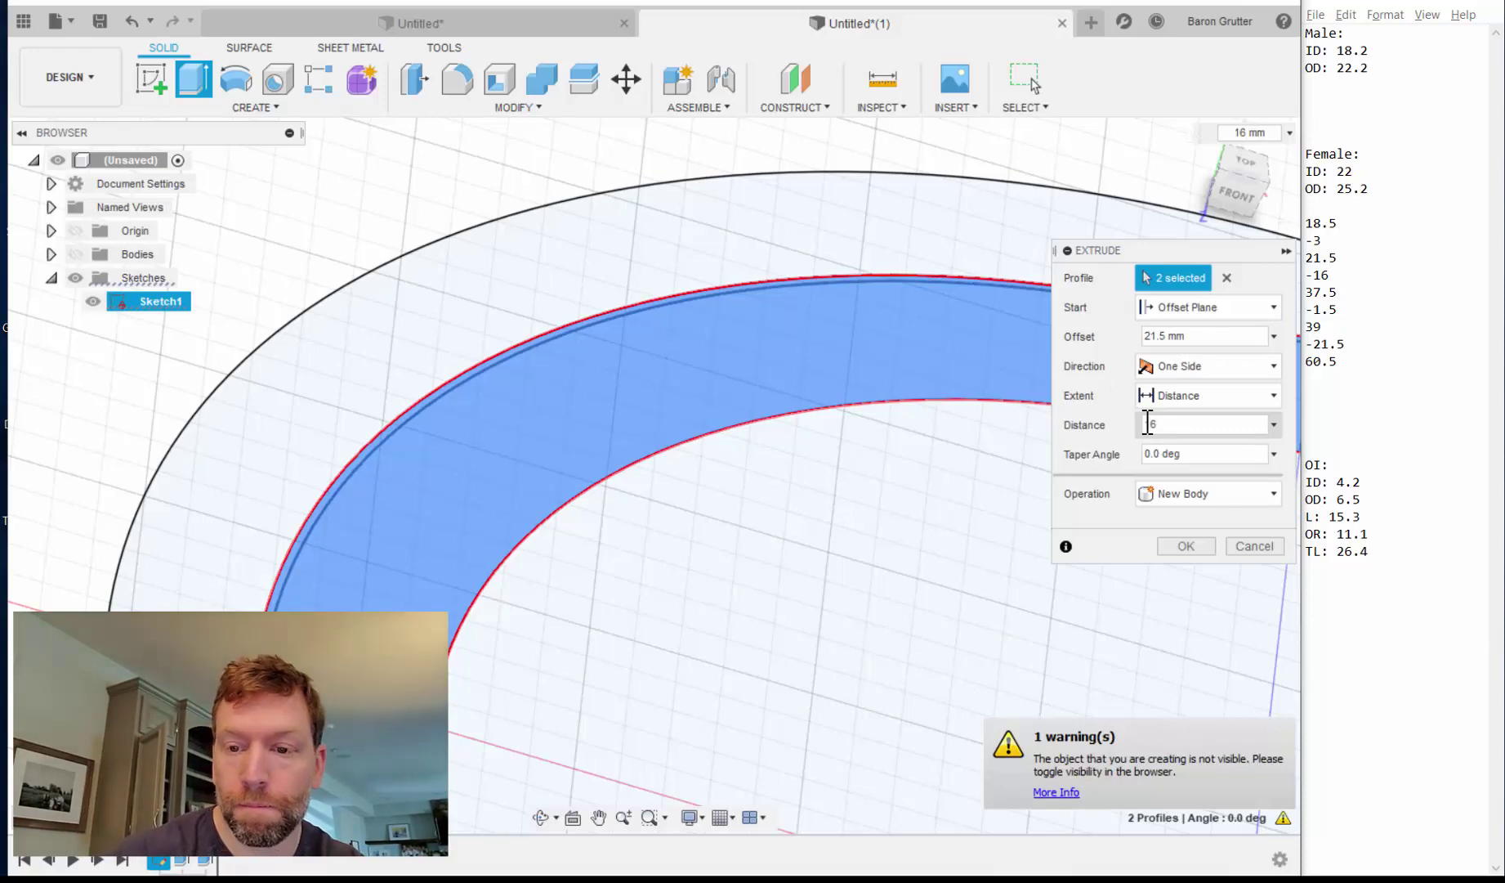
pyautogui.click(72, 257)
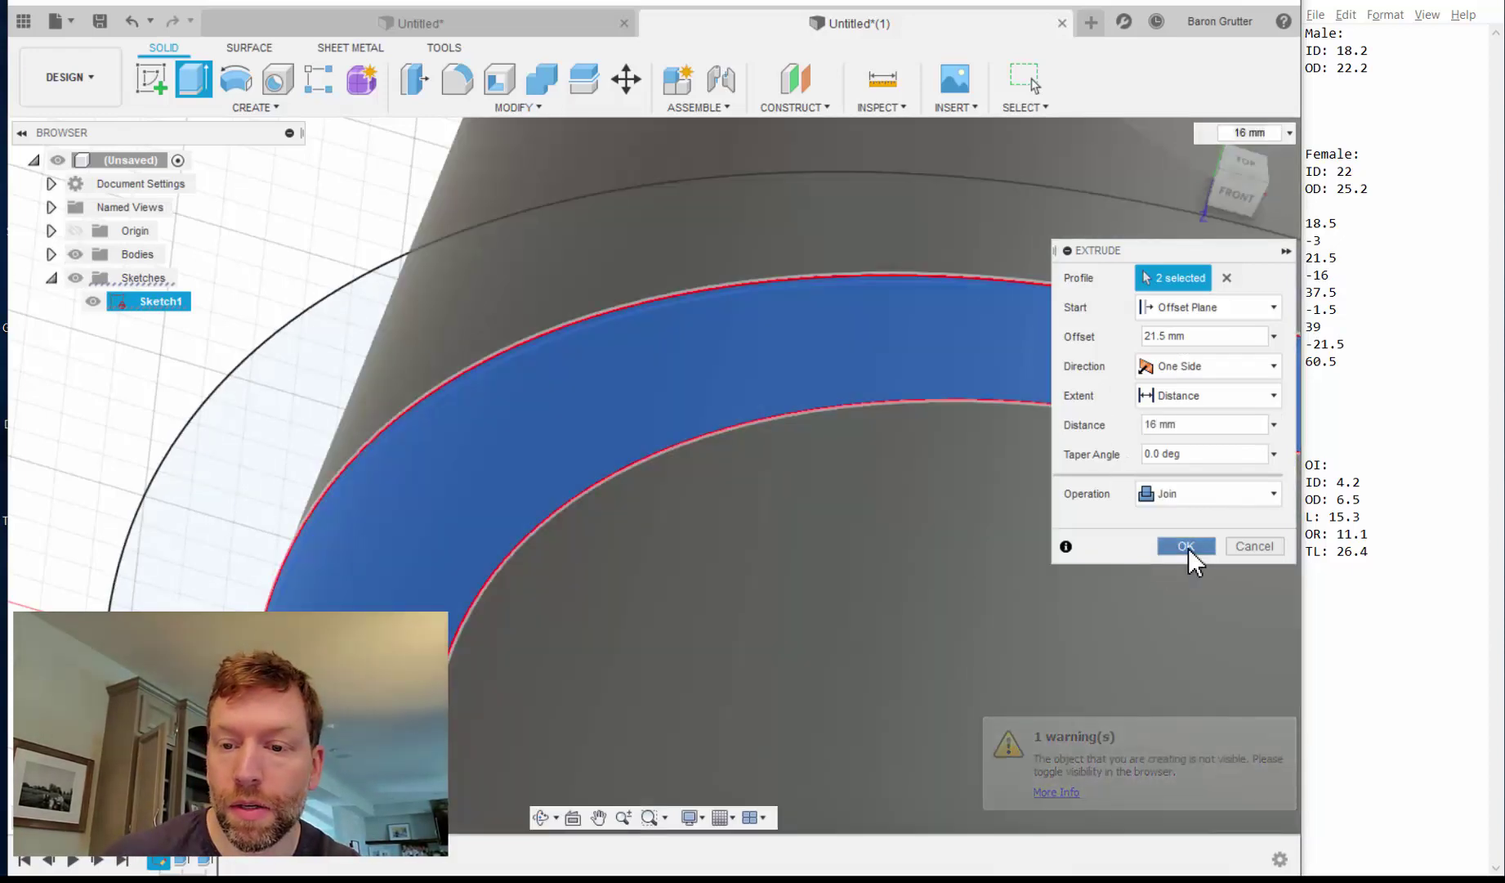
pyautogui.click(1188, 548)
pyautogui.moveTo(844, 549)
pyautogui.keyDown('shift'); pyautogui.mouseDown(button='middle')
pyautogui.moveTo(986, 466)
pyautogui.moveTo(776, 511)
pyautogui.moveTo(827, 568)
pyautogui.mouseUp(button='middle'); pyautogui.keyUp('shift')
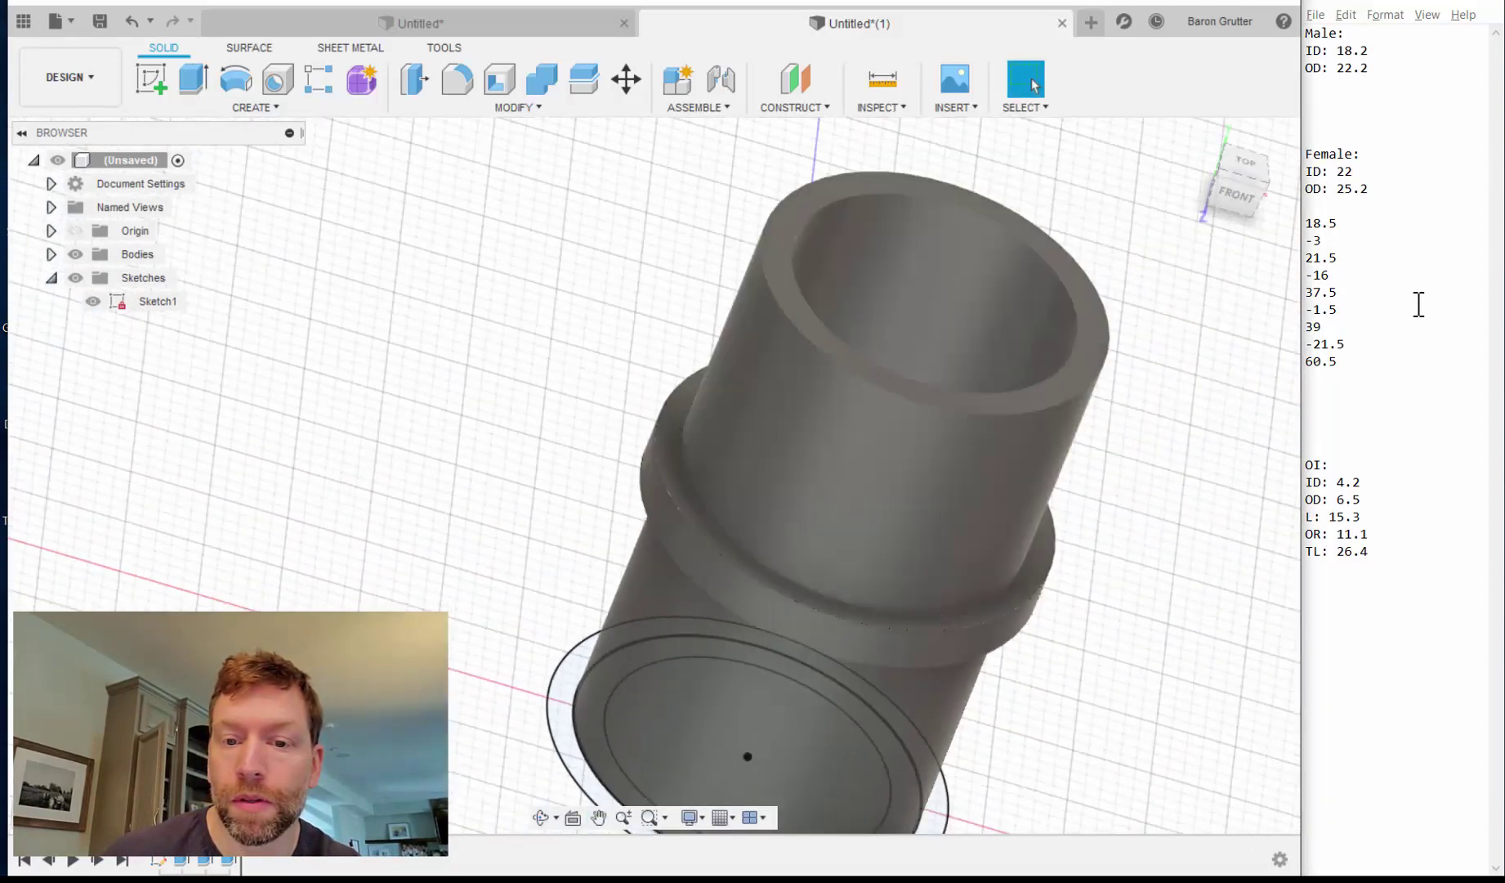
# Hide the connector body and select the ring profile and outer band for extrusion.
pyautogui.scroll(5, 756, 628)
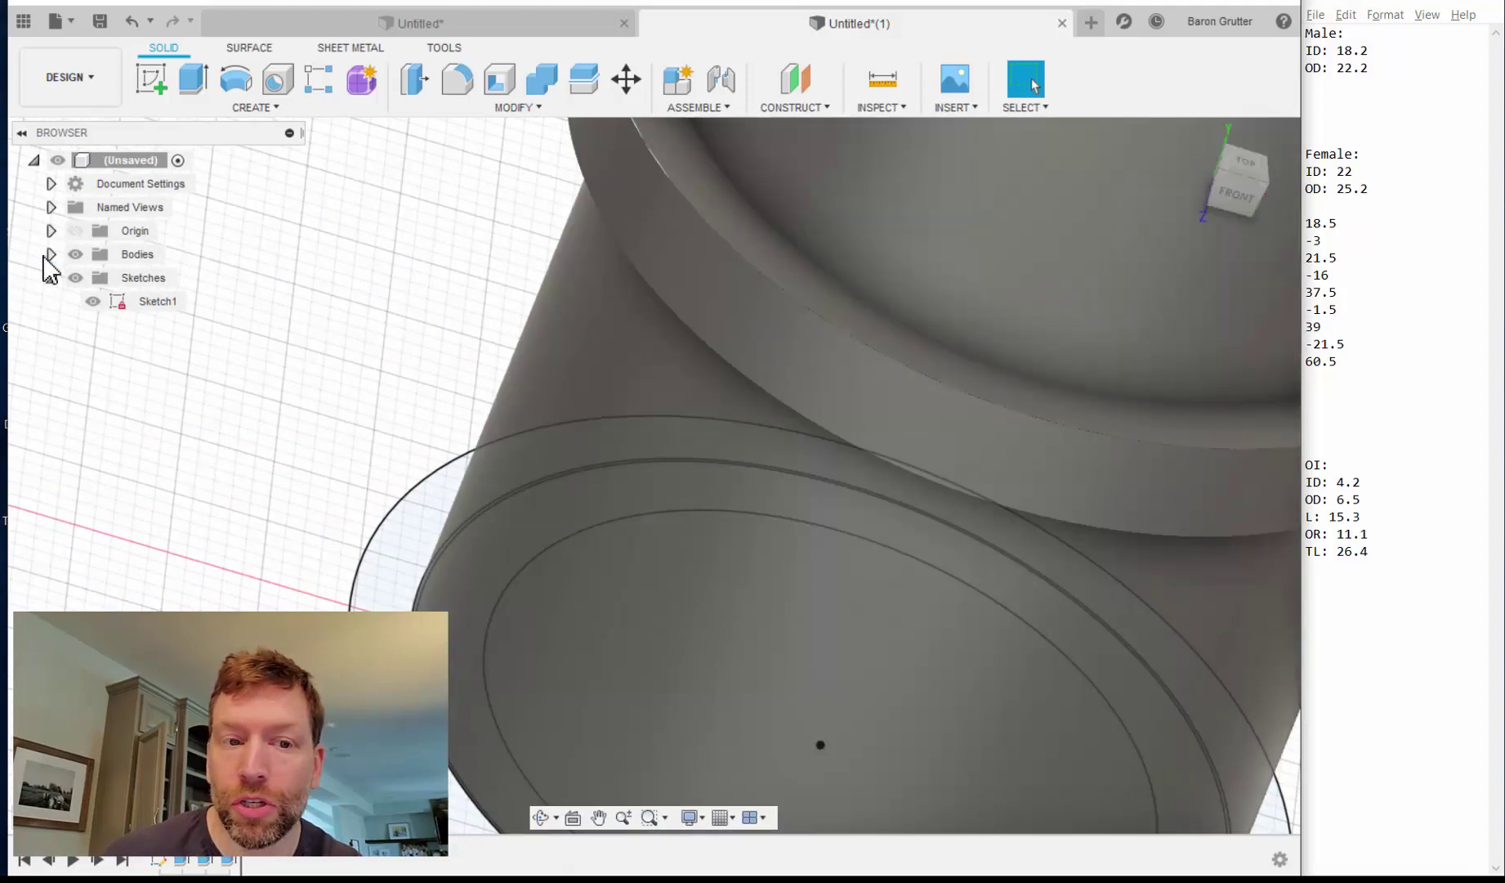
pyautogui.click(75, 254)
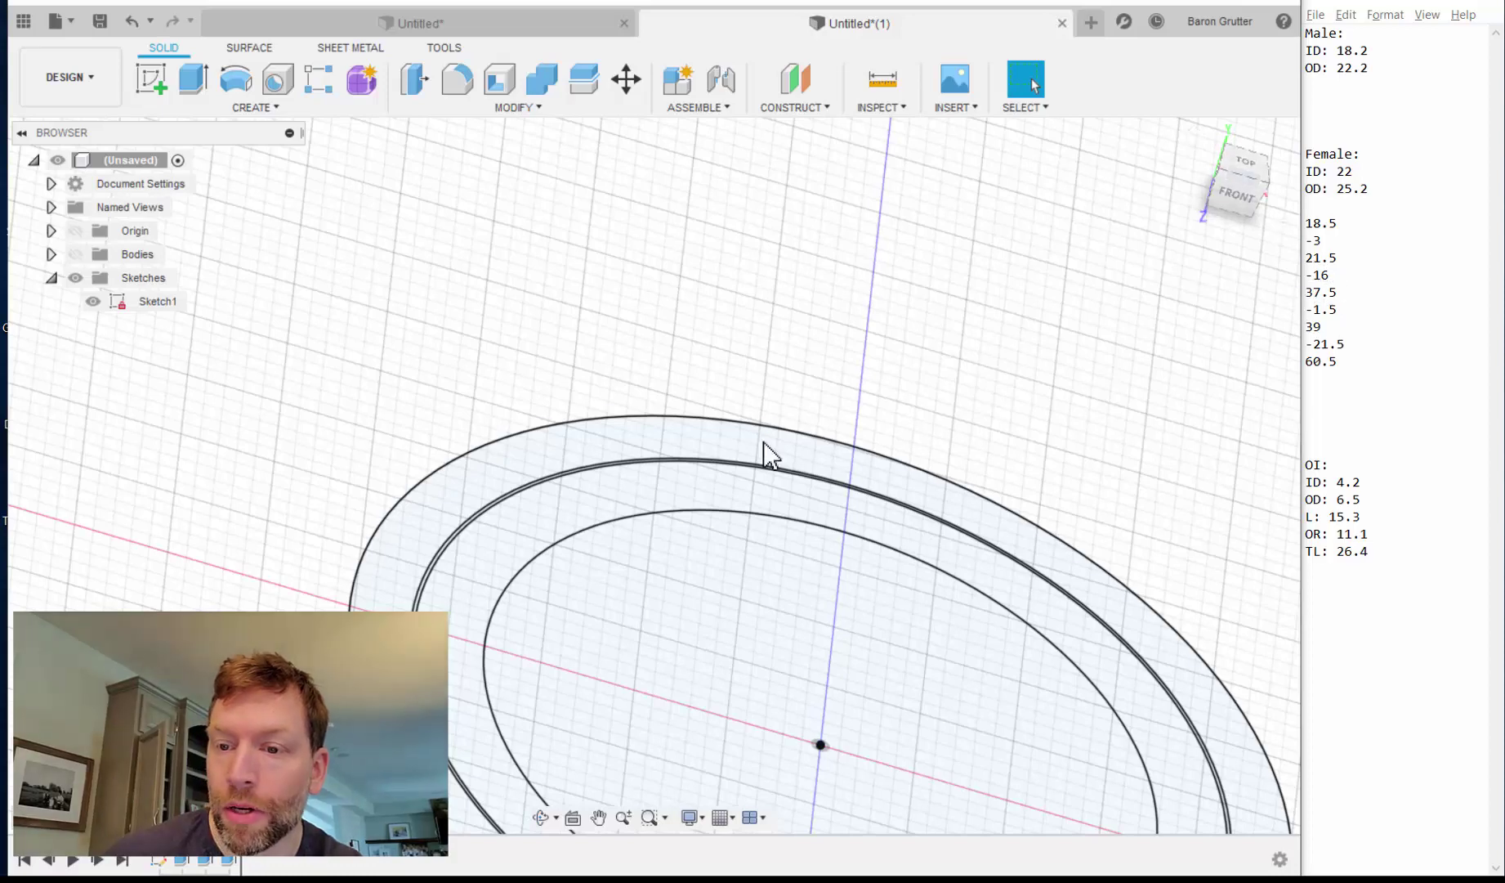
pyautogui.click(470, 614)
pyautogui.click(204, 91)
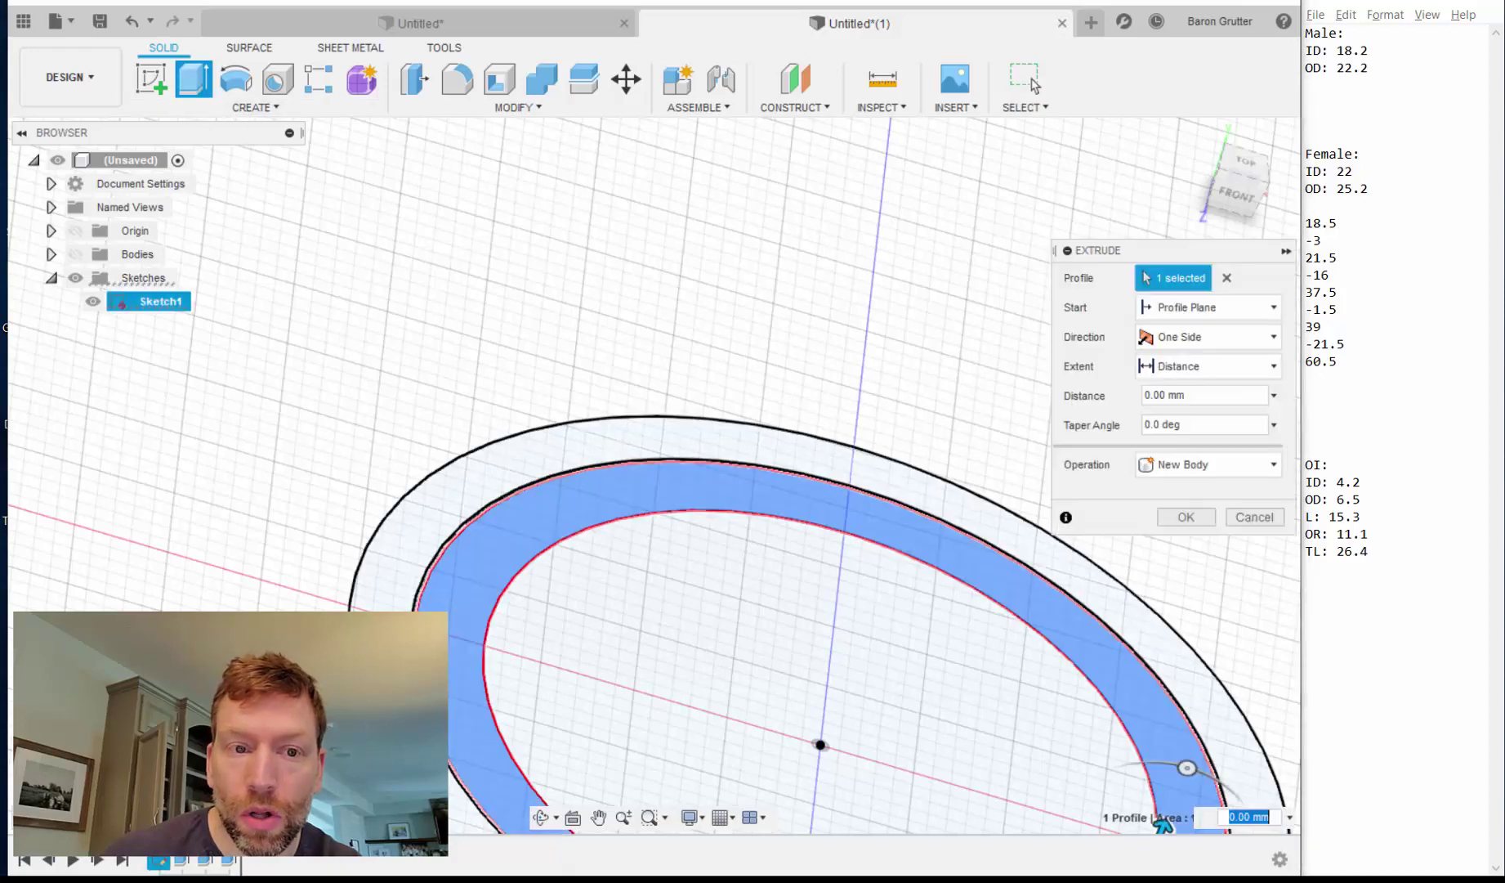
pyautogui.click(398, 610)
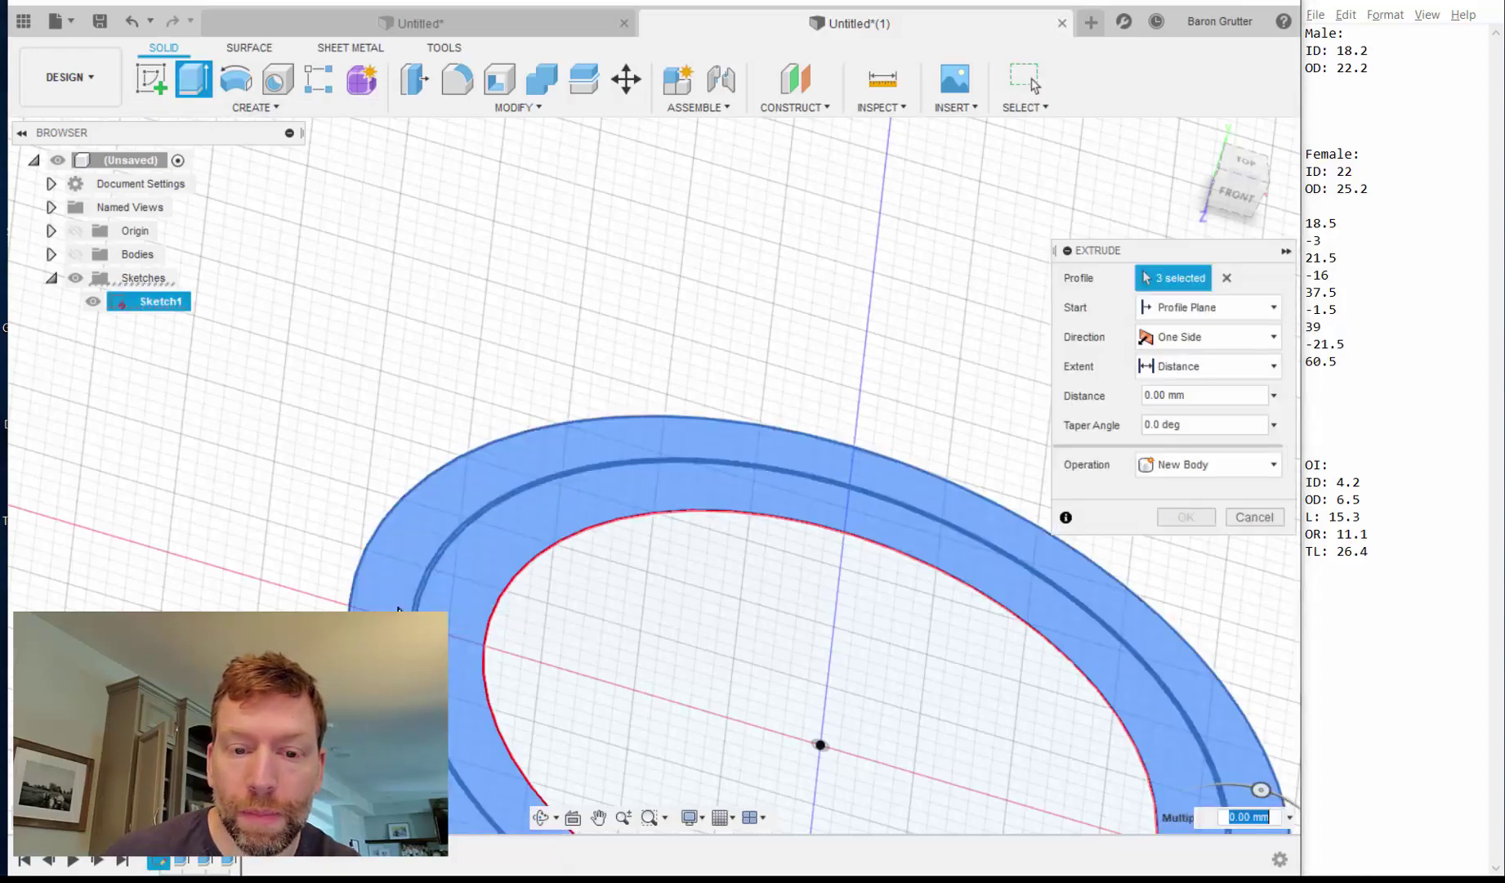
# Extrude 1.5 mm from a 37.5 mm offset plane, joined onto the shown body.
pyautogui.click(1212, 312)
pyautogui.click(1193, 356)
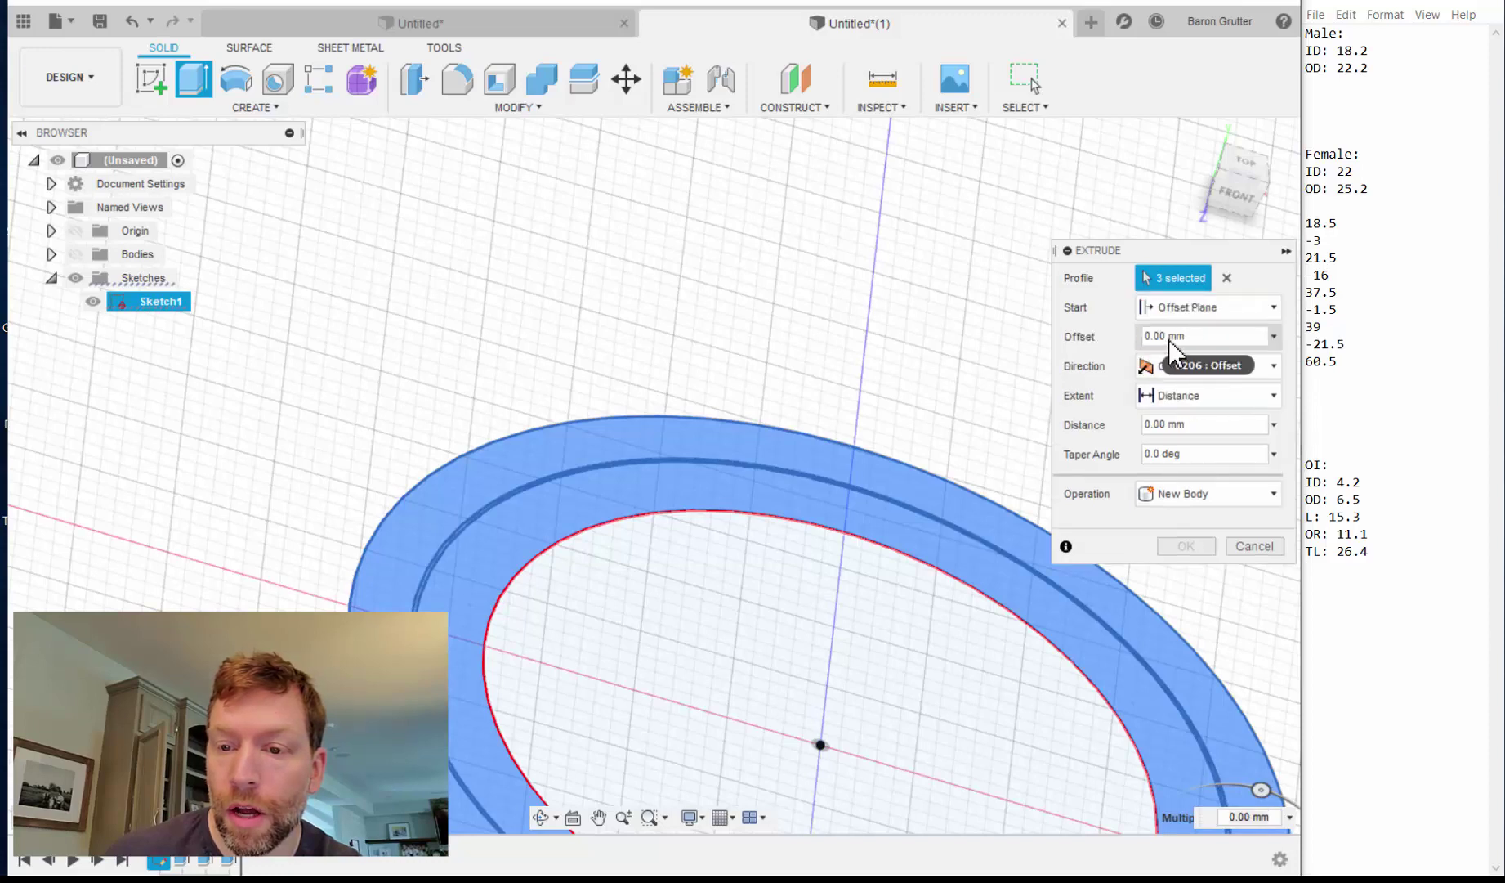
pyautogui.write('37.5')
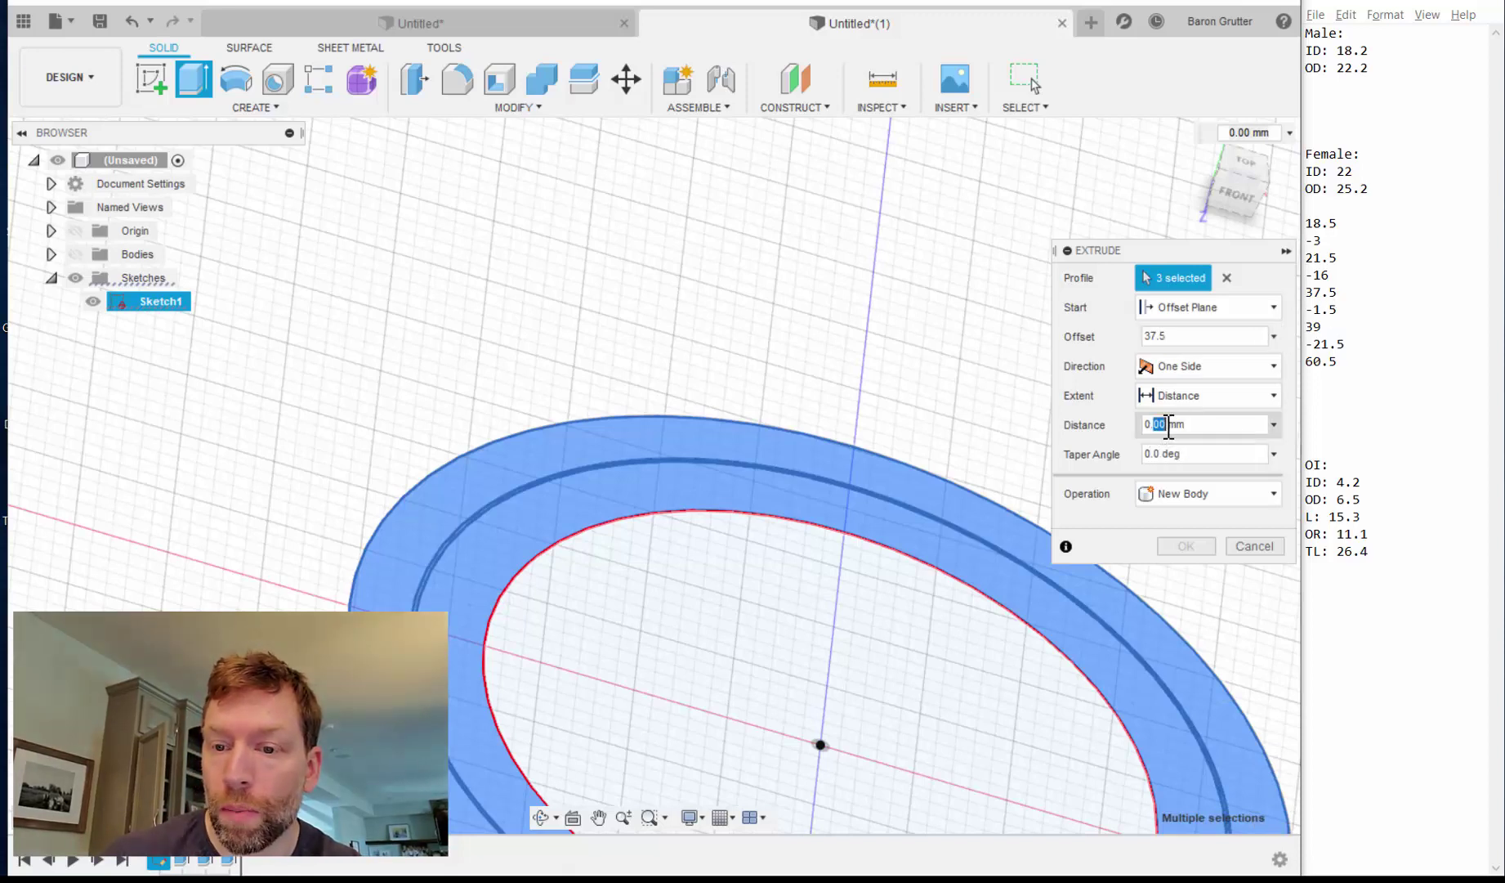
pyautogui.click(1169, 425)
pyautogui.write('1.')
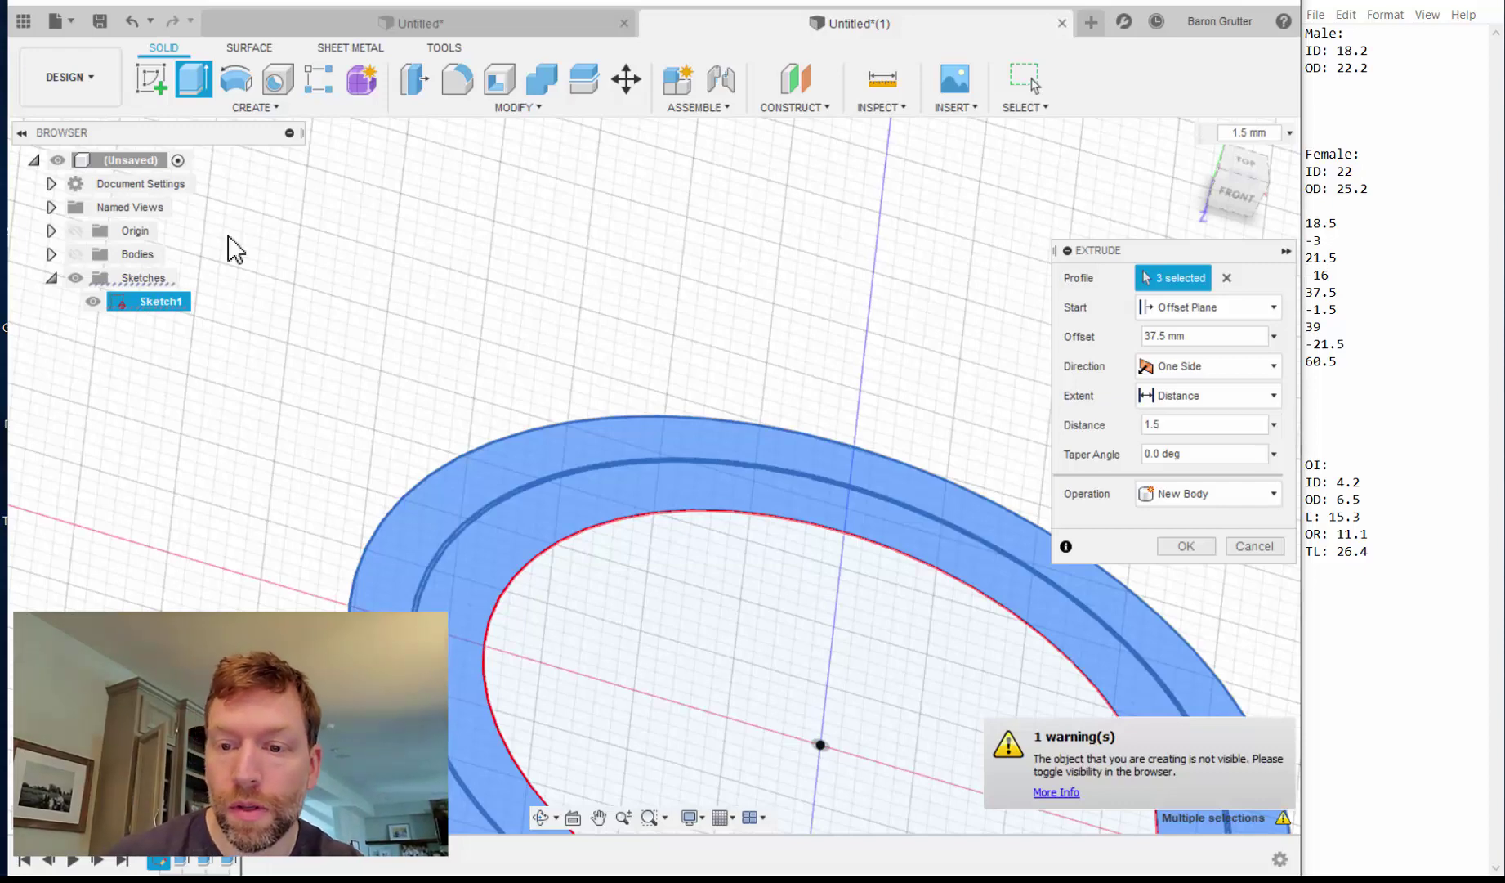
pyautogui.write('5')
pyautogui.click(74, 255)
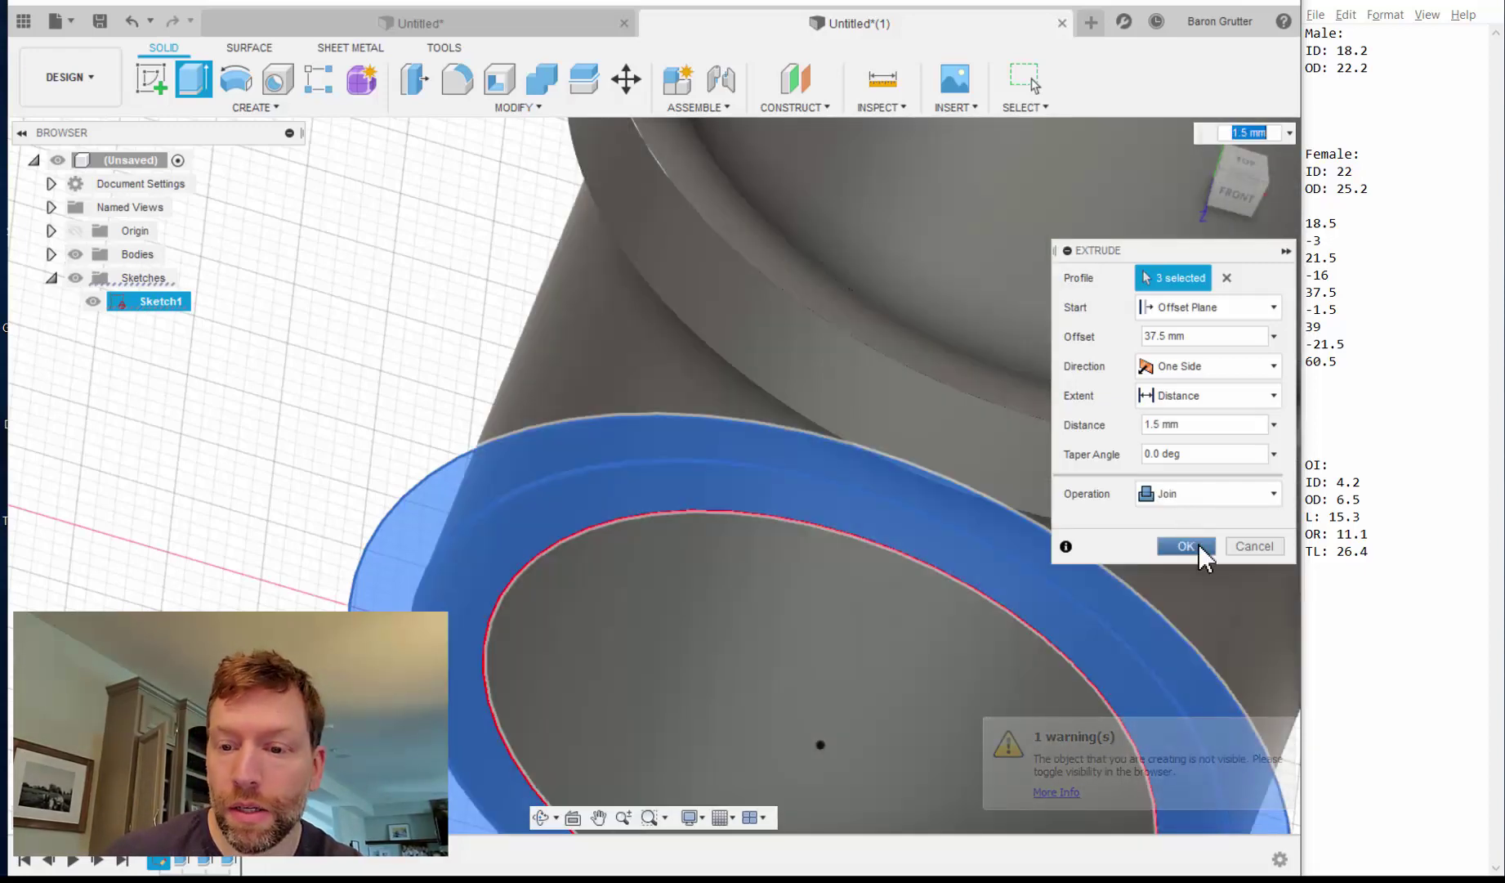
pyautogui.click(1186, 546)
pyautogui.scroll(3, 973, 527)
pyautogui.scroll(-6, 975, 520)
pyautogui.keyDown('shift'); pyautogui.moveTo(976, 520); pyautogui.dragTo(1256, 336, button='middle'); pyautogui.keyUp('shift')
pyautogui.scroll(3, 737, 439)
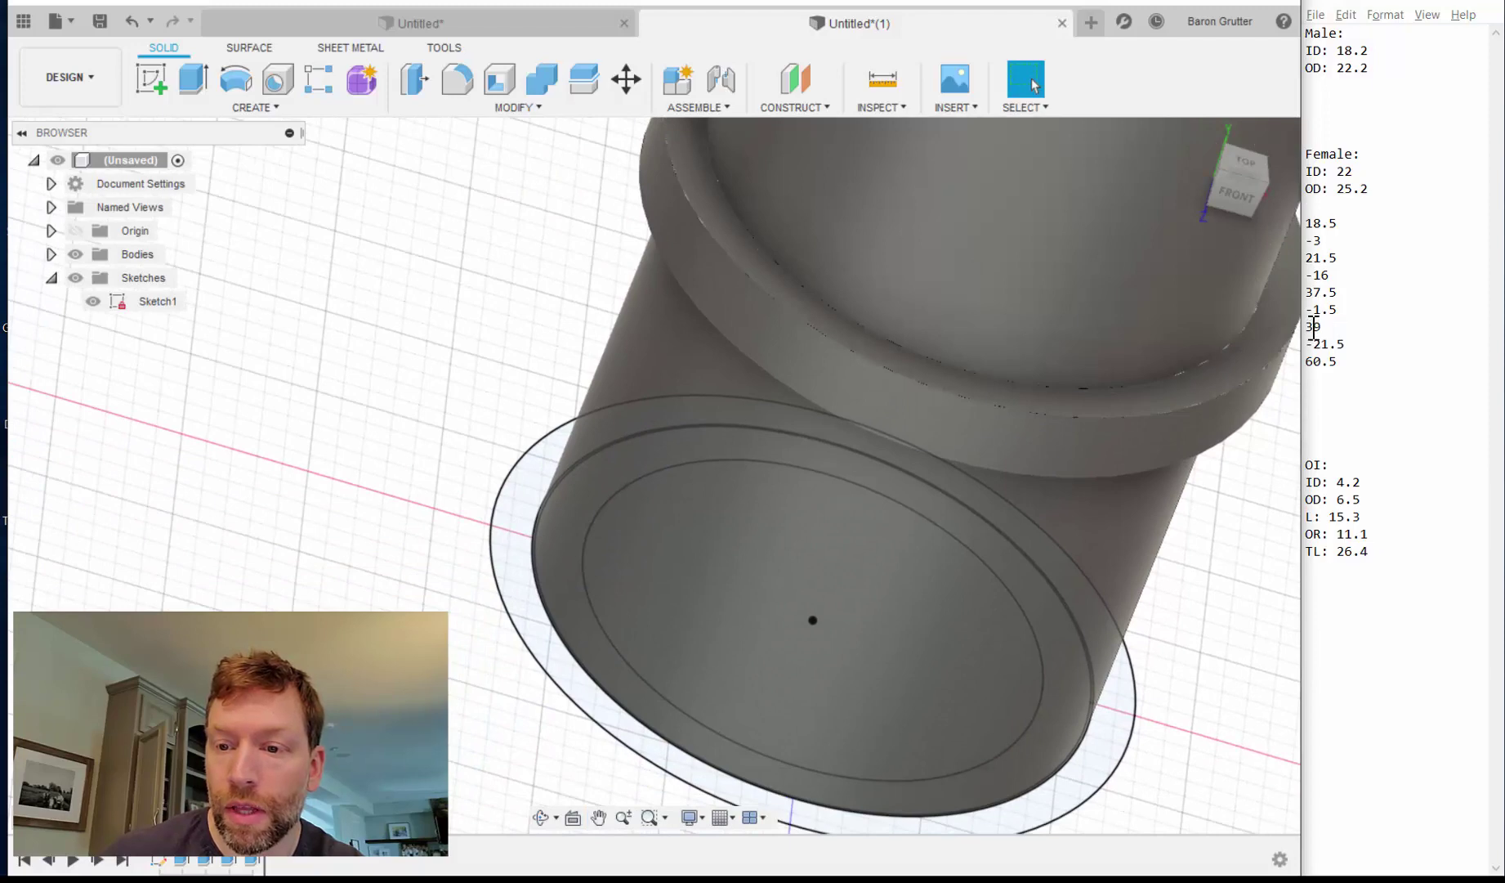
# Hide the body and start extruding the outer and inner ring profiles.
pyautogui.click(76, 254)
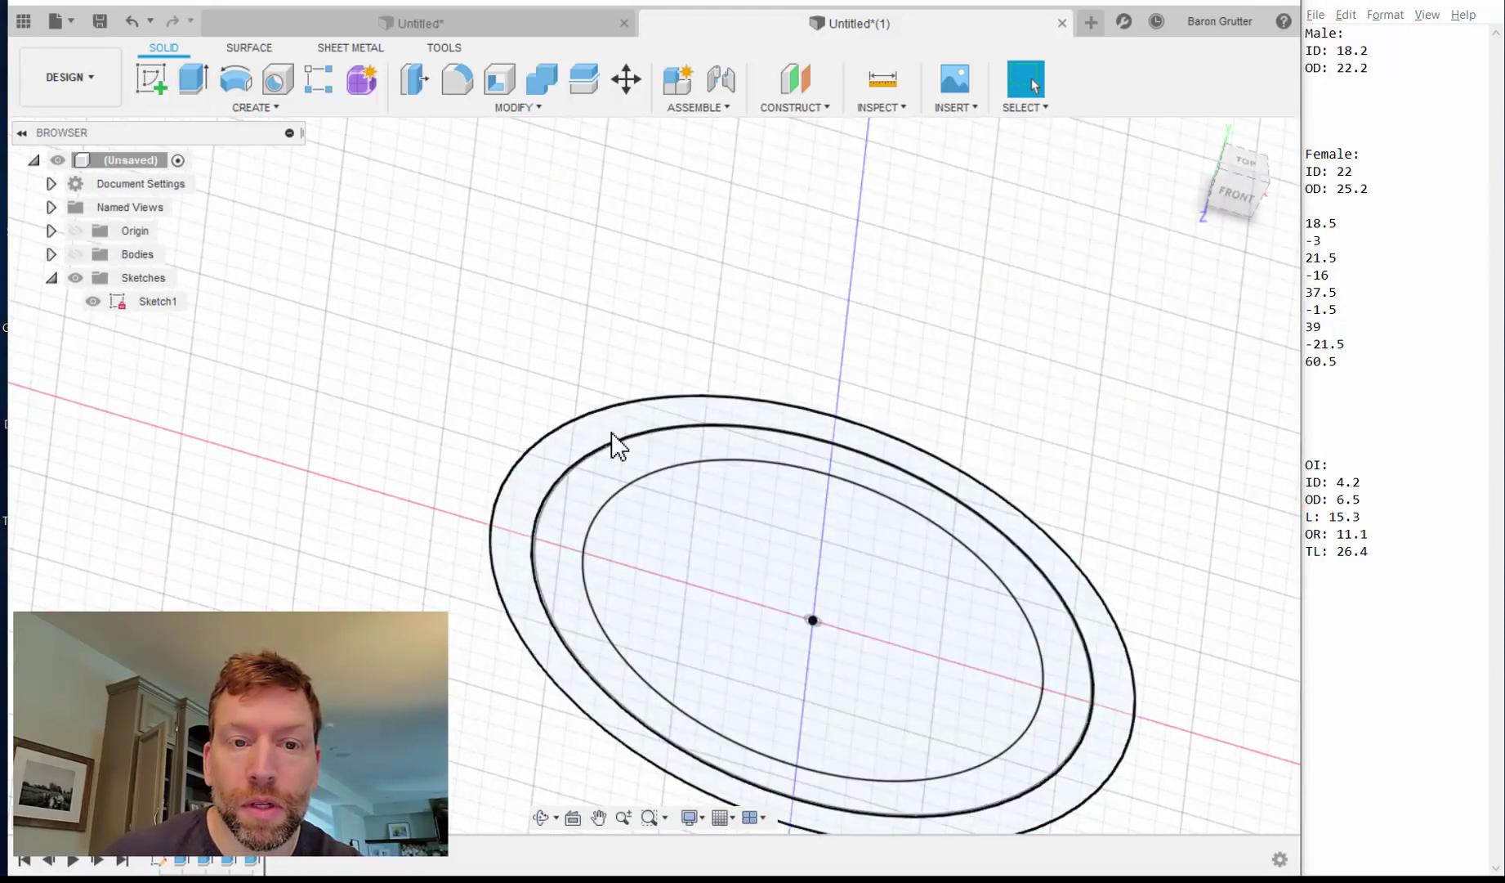
pyautogui.scroll(2, 578, 484)
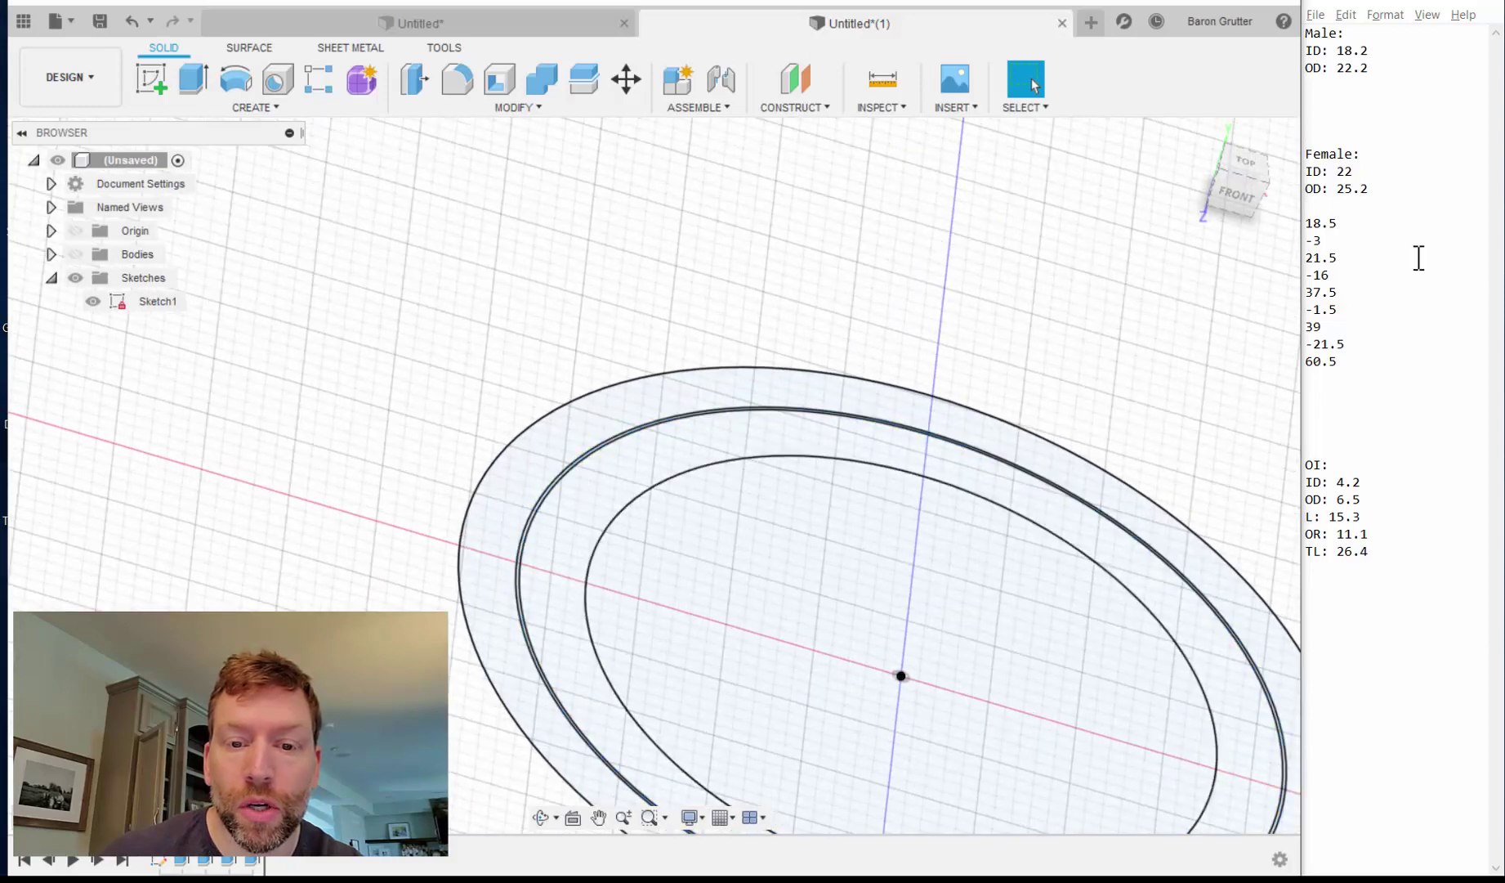
pyautogui.click(194, 81)
pyautogui.click(513, 506)
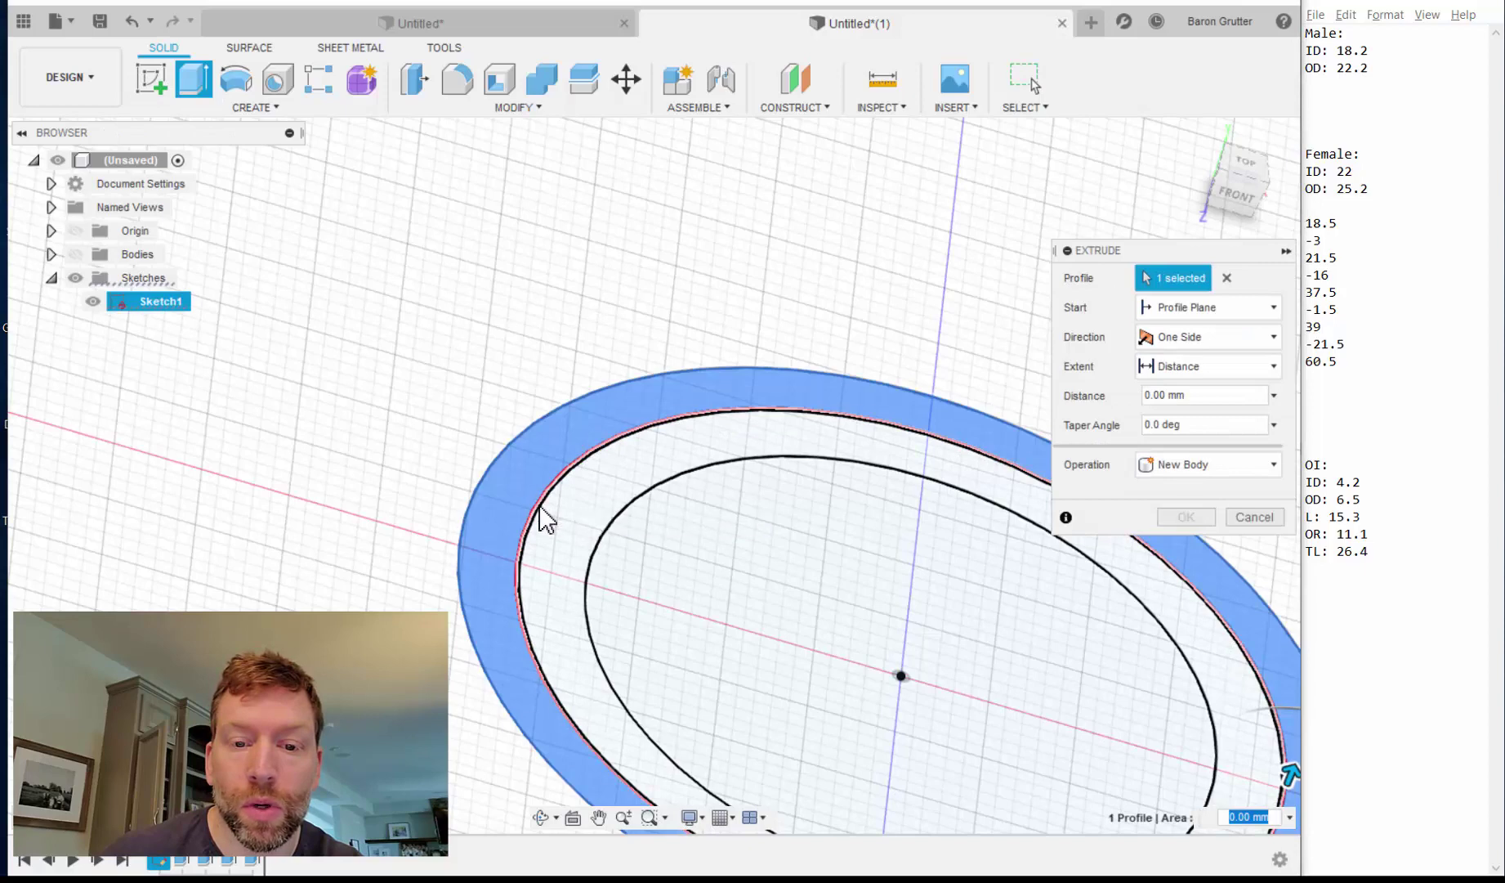
pyautogui.click(541, 520)
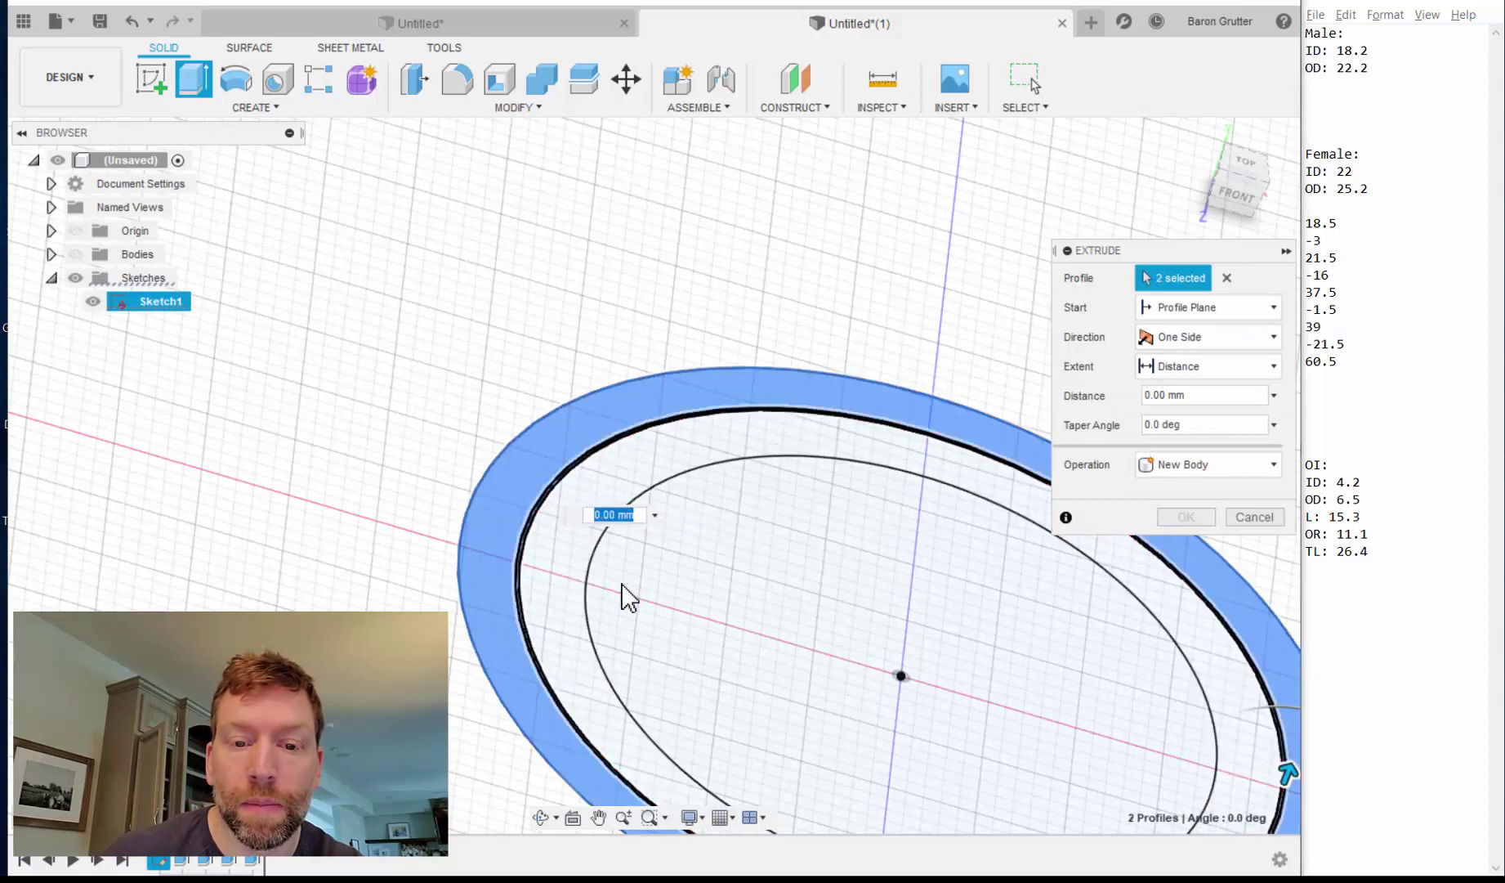
pyautogui.scroll(4, 538, 564)
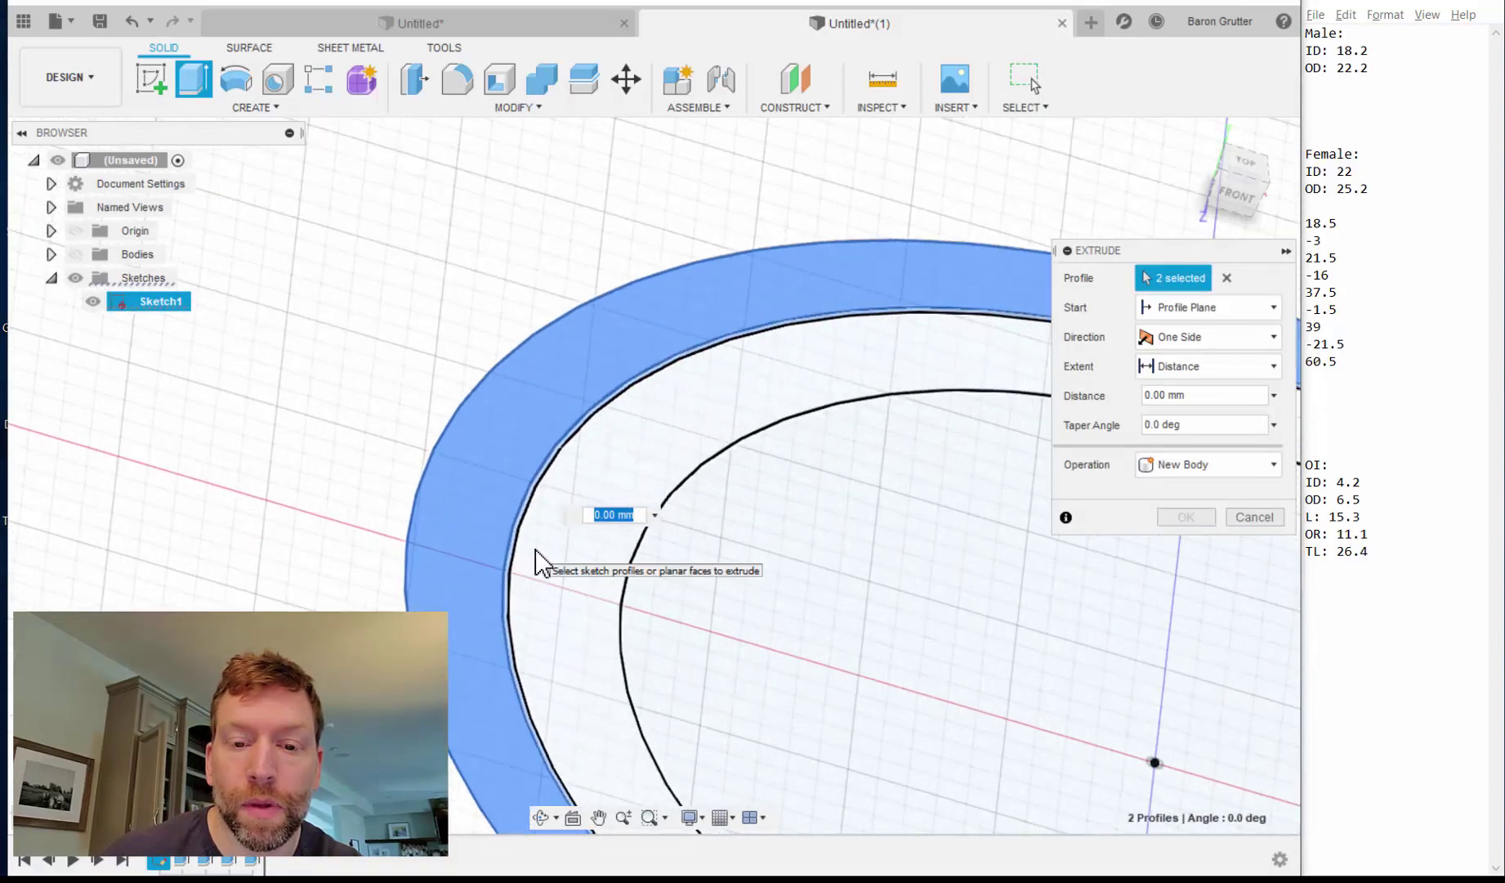
# Extrude 21 mm from a 39 mm offset plane, joined to the shown connector body.
pyautogui.click(1209, 308)
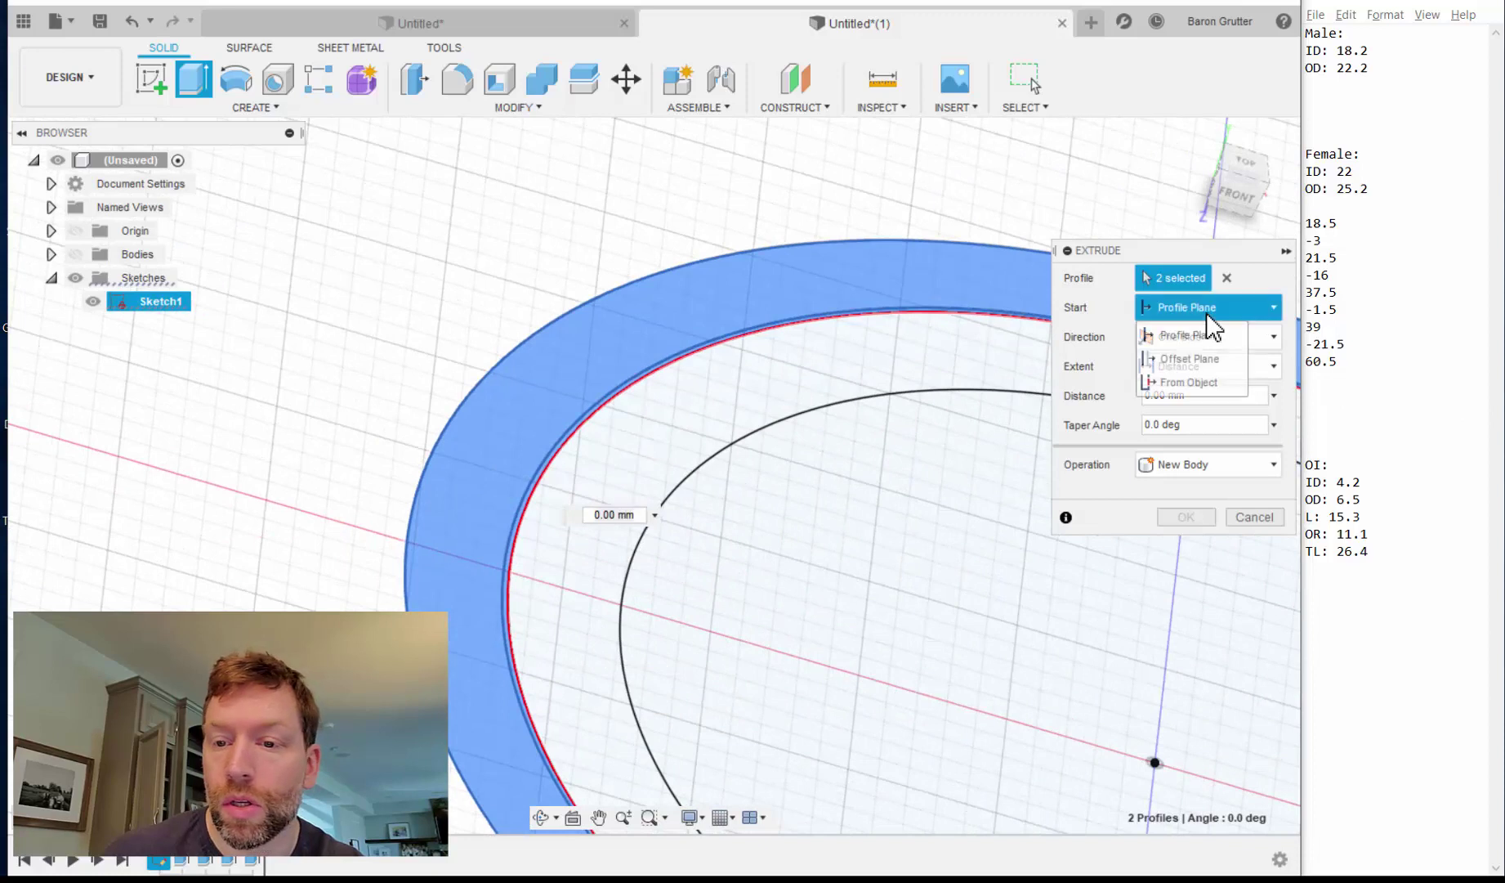
pyautogui.click(1198, 360)
pyautogui.doubleClick(1193, 336)
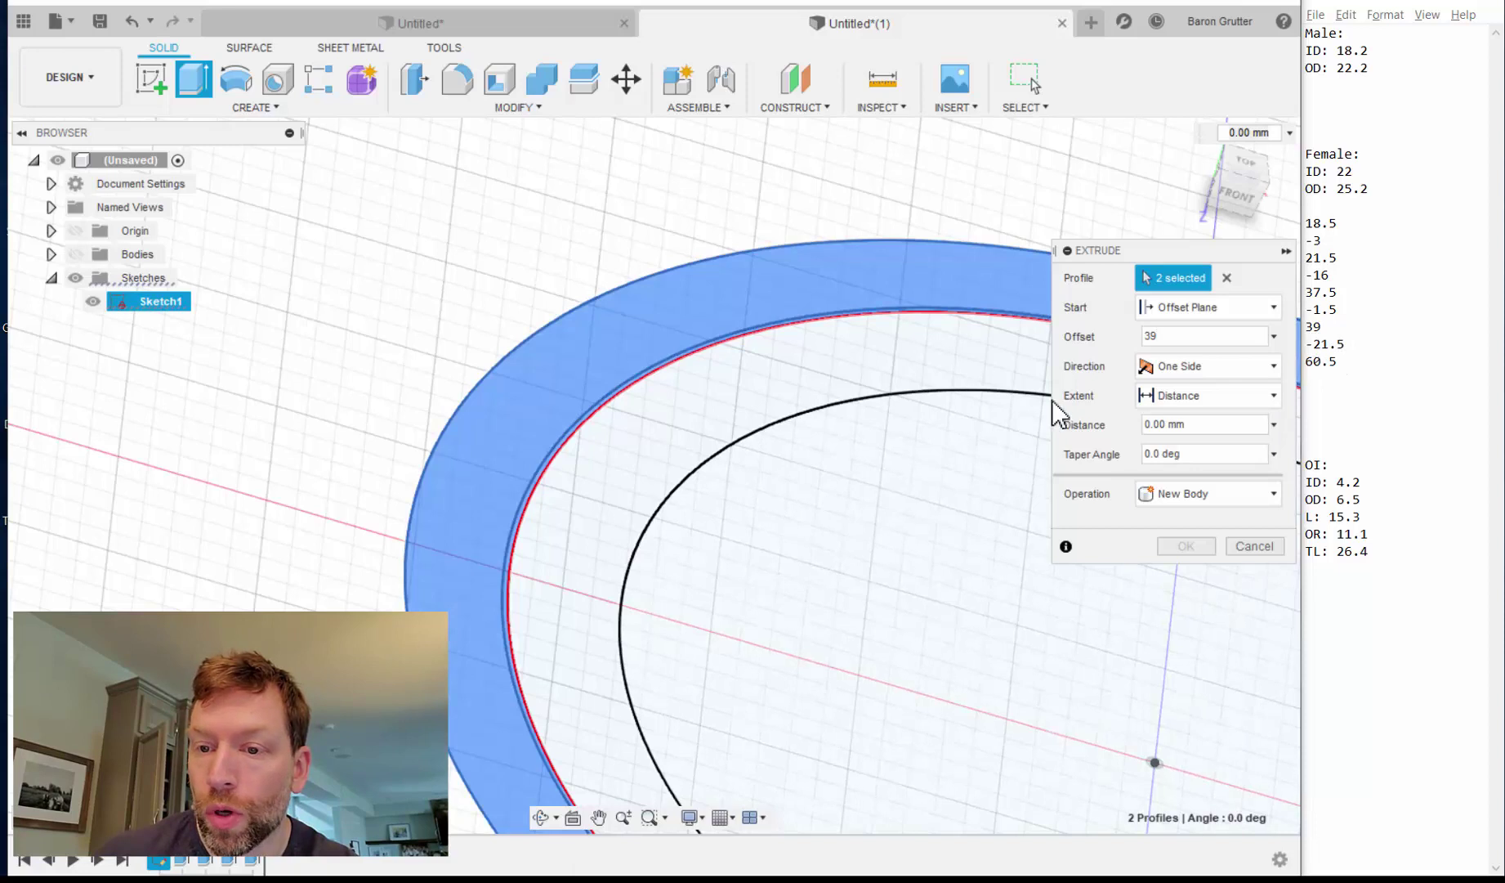
pyautogui.click(1163, 425)
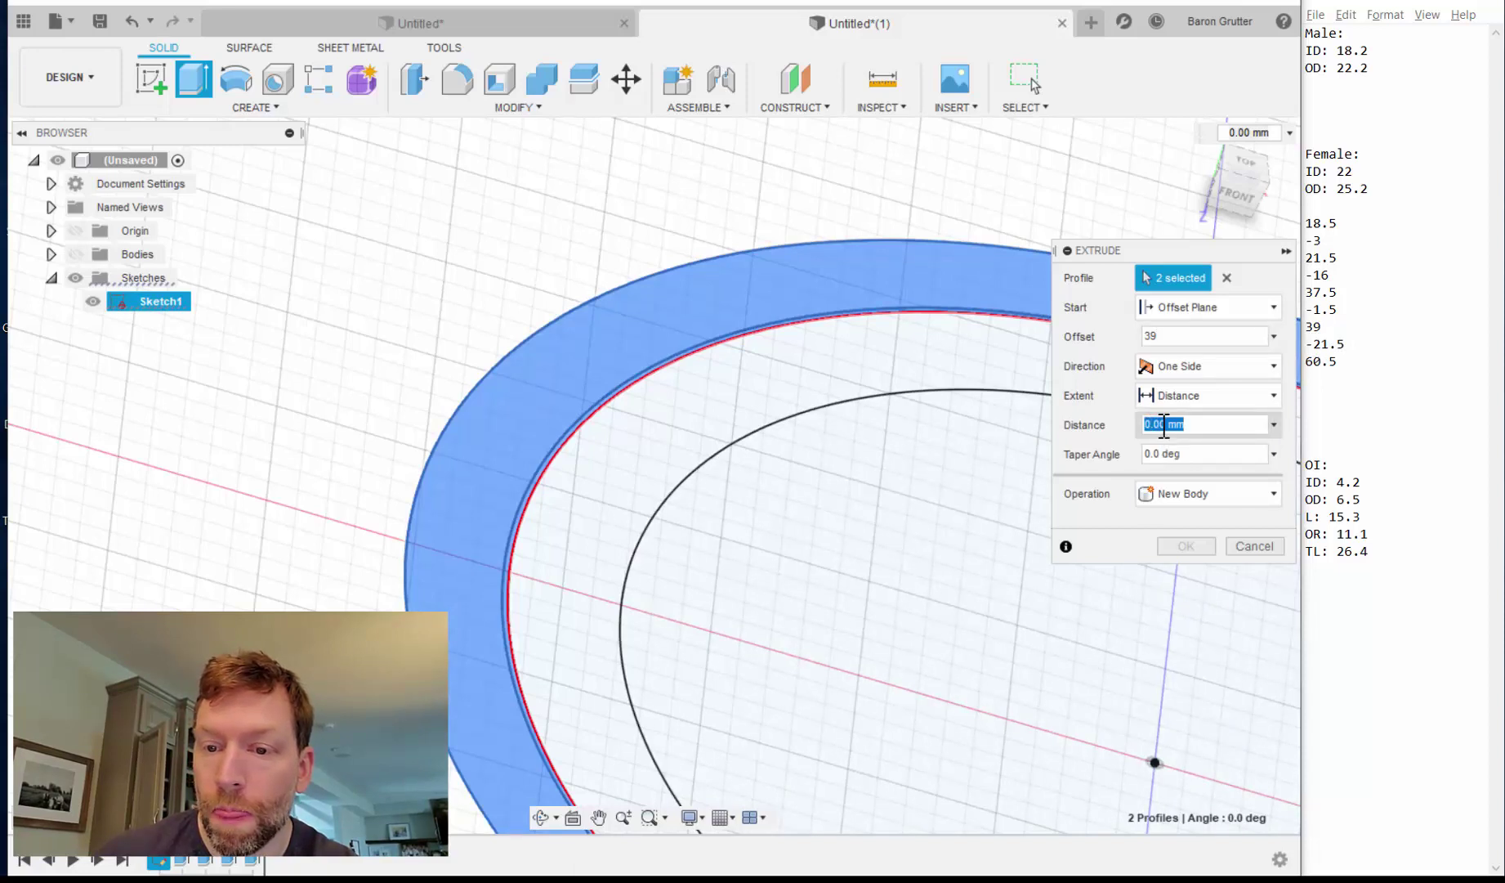
pyautogui.click(1161, 455)
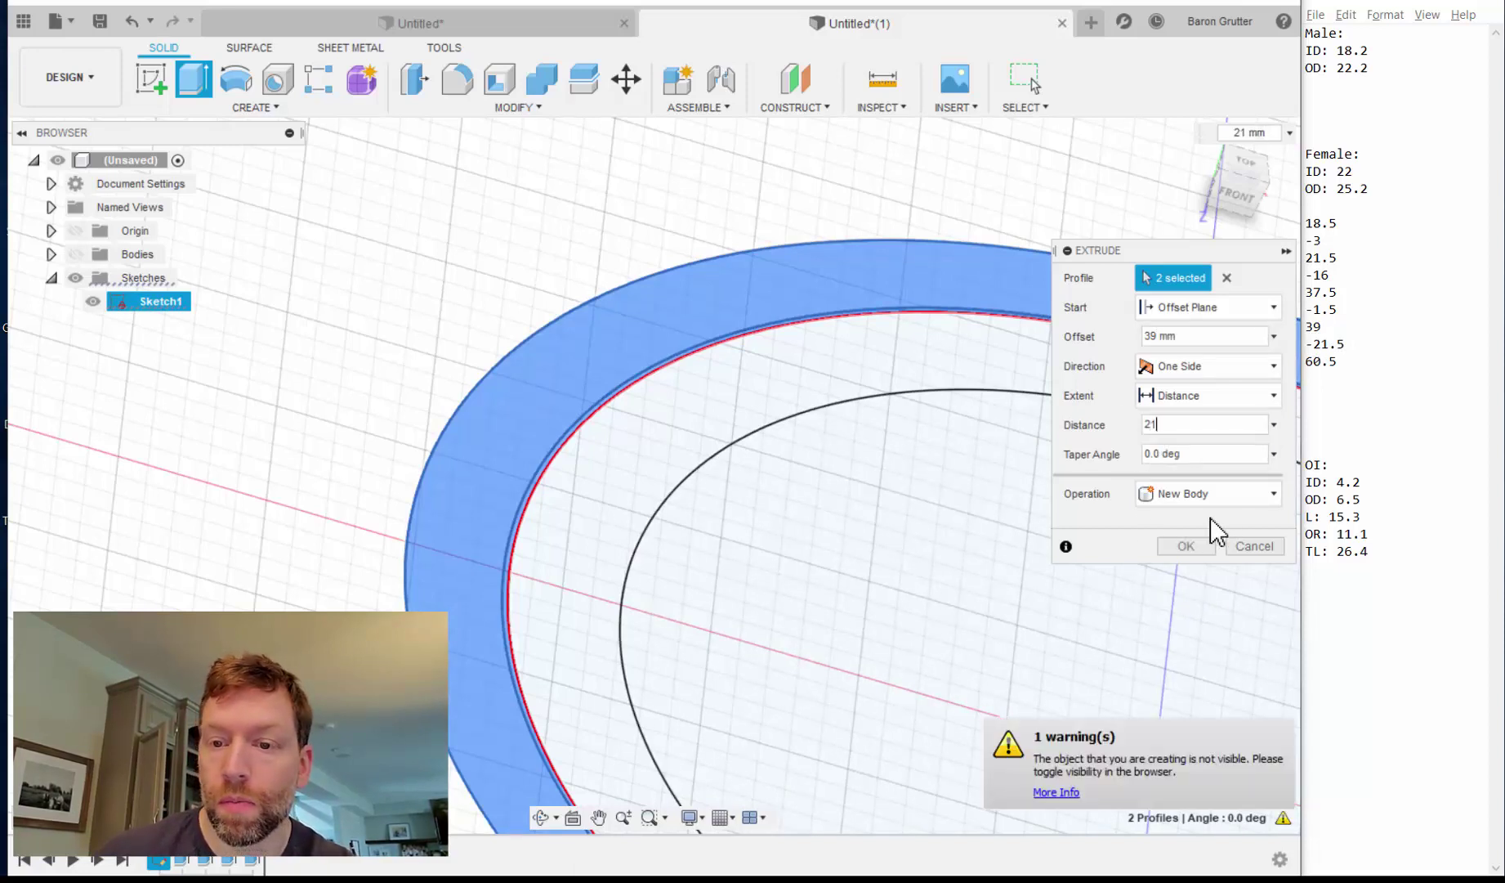
pyautogui.click(75, 254)
pyautogui.click(1195, 548)
# Orbit to a near top-down view and hide Sketch1.
pyautogui.scroll(-10, 738, 601)
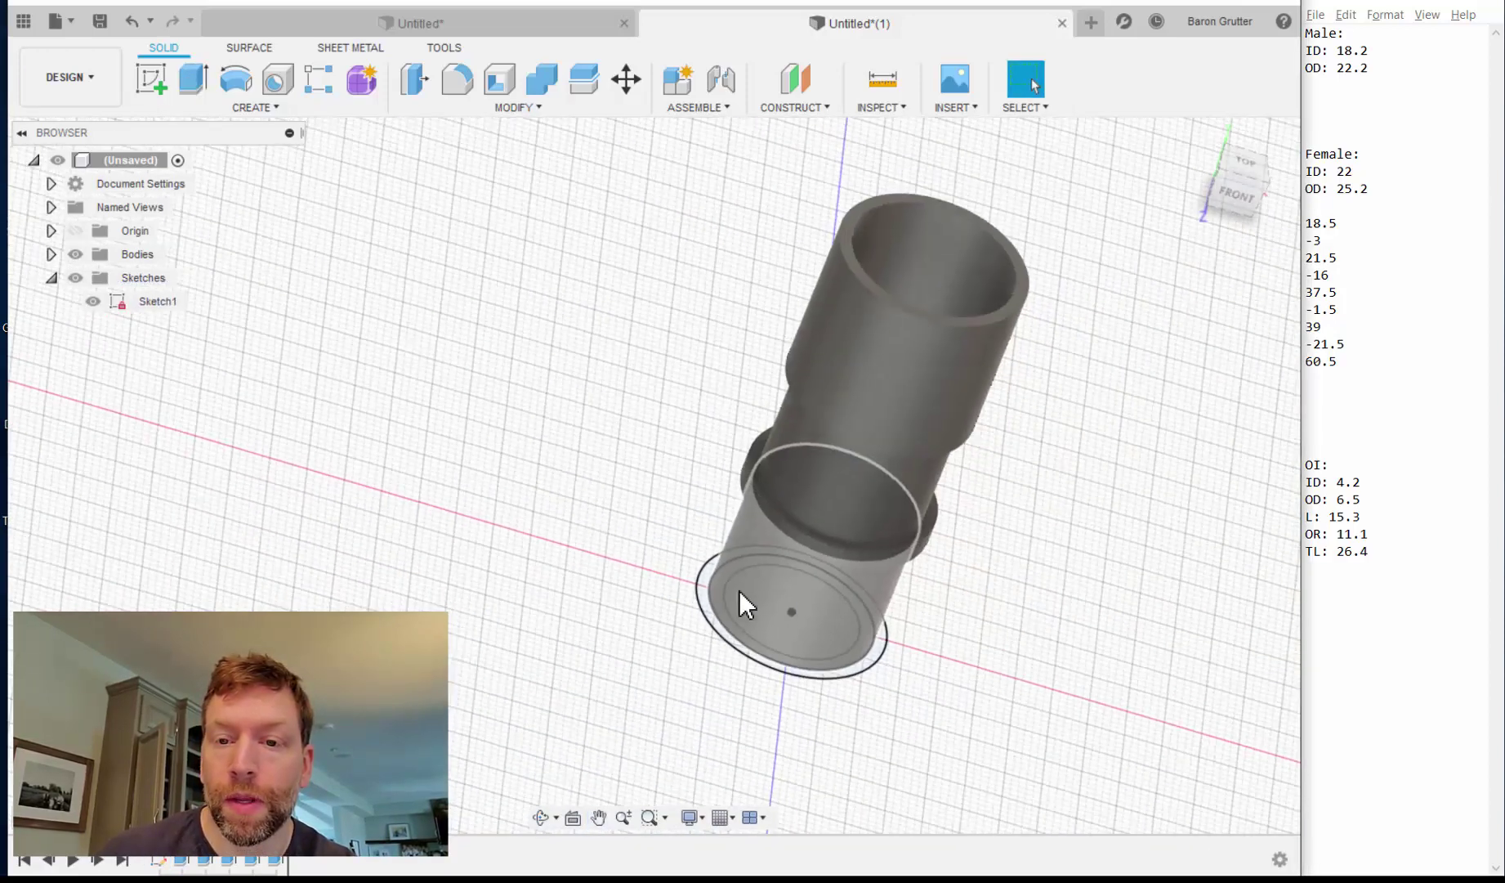
pyautogui.moveTo(739, 590)
pyautogui.keyDown('shift'); pyautogui.mouseDown(button='middle')
pyautogui.moveTo(834, 497)
pyautogui.moveTo(768, 544)
pyautogui.moveTo(620, 545)
pyautogui.moveTo(741, 504)
pyautogui.moveTo(681, 539)
pyautogui.moveTo(715, 535)
pyautogui.moveTo(719, 453)
pyautogui.mouseUp(button='middle'); pyautogui.keyUp('shift')
pyautogui.click(92, 302)
pyautogui.click(508, 27)
pyautogui.moveTo(931, 389)
pyautogui.keyDown('shift'); pyautogui.mouseDown(button='middle')
pyautogui.moveTo(942, 430)
pyautogui.moveTo(871, 234)
pyautogui.mouseUp(button='middle'); pyautogui.keyUp('shift')
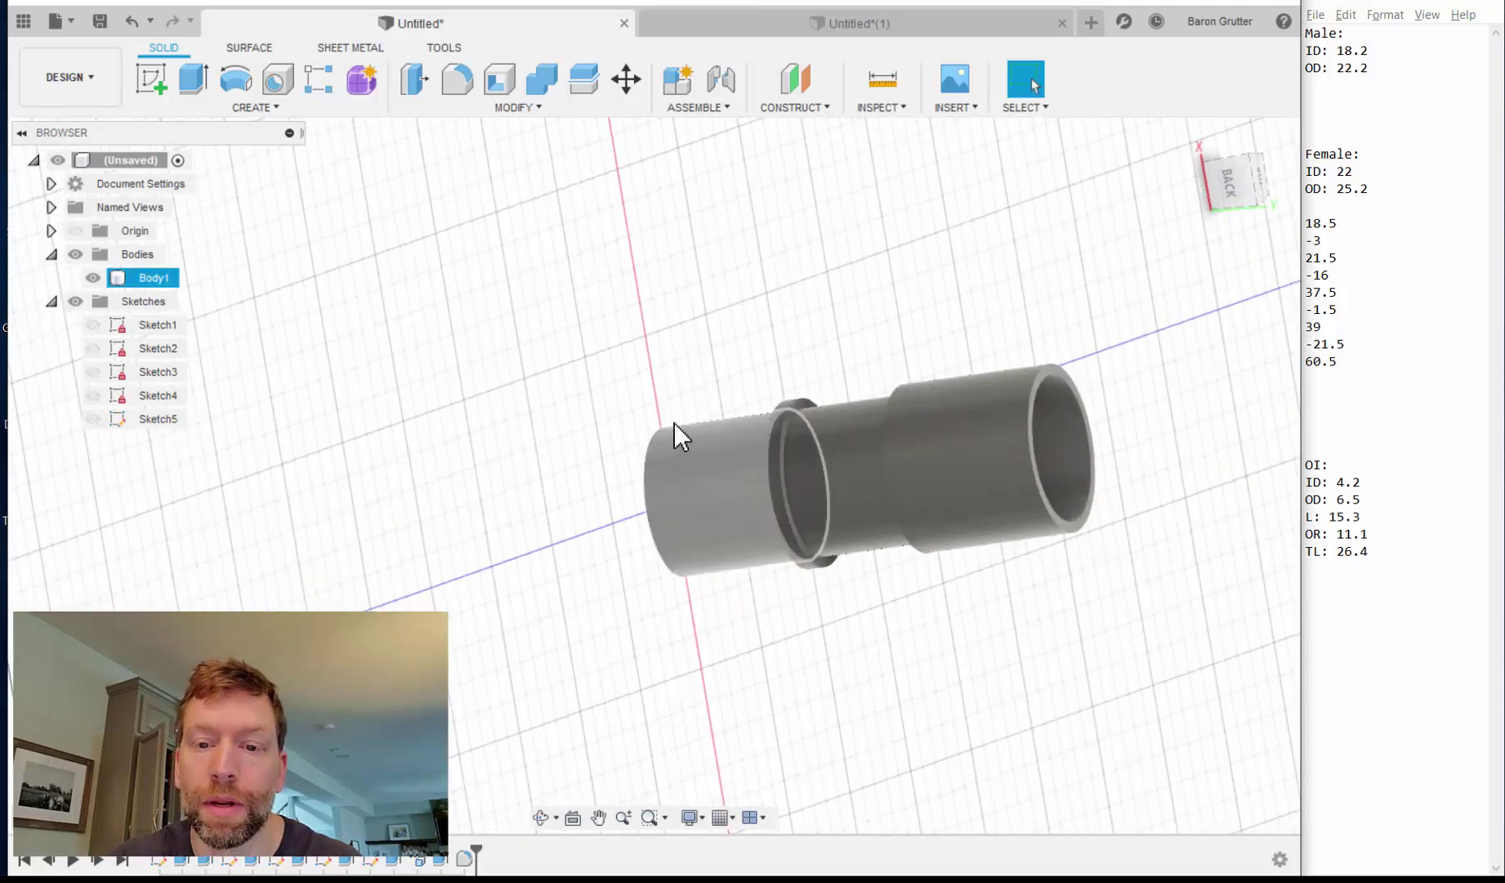
pyautogui.click(801, 34)
pyautogui.keyDown('shift'); pyautogui.moveTo(715, 390); pyautogui.dragTo(790, 370, button='middle'); pyautogui.keyUp('shift')
pyautogui.click(520, 27)
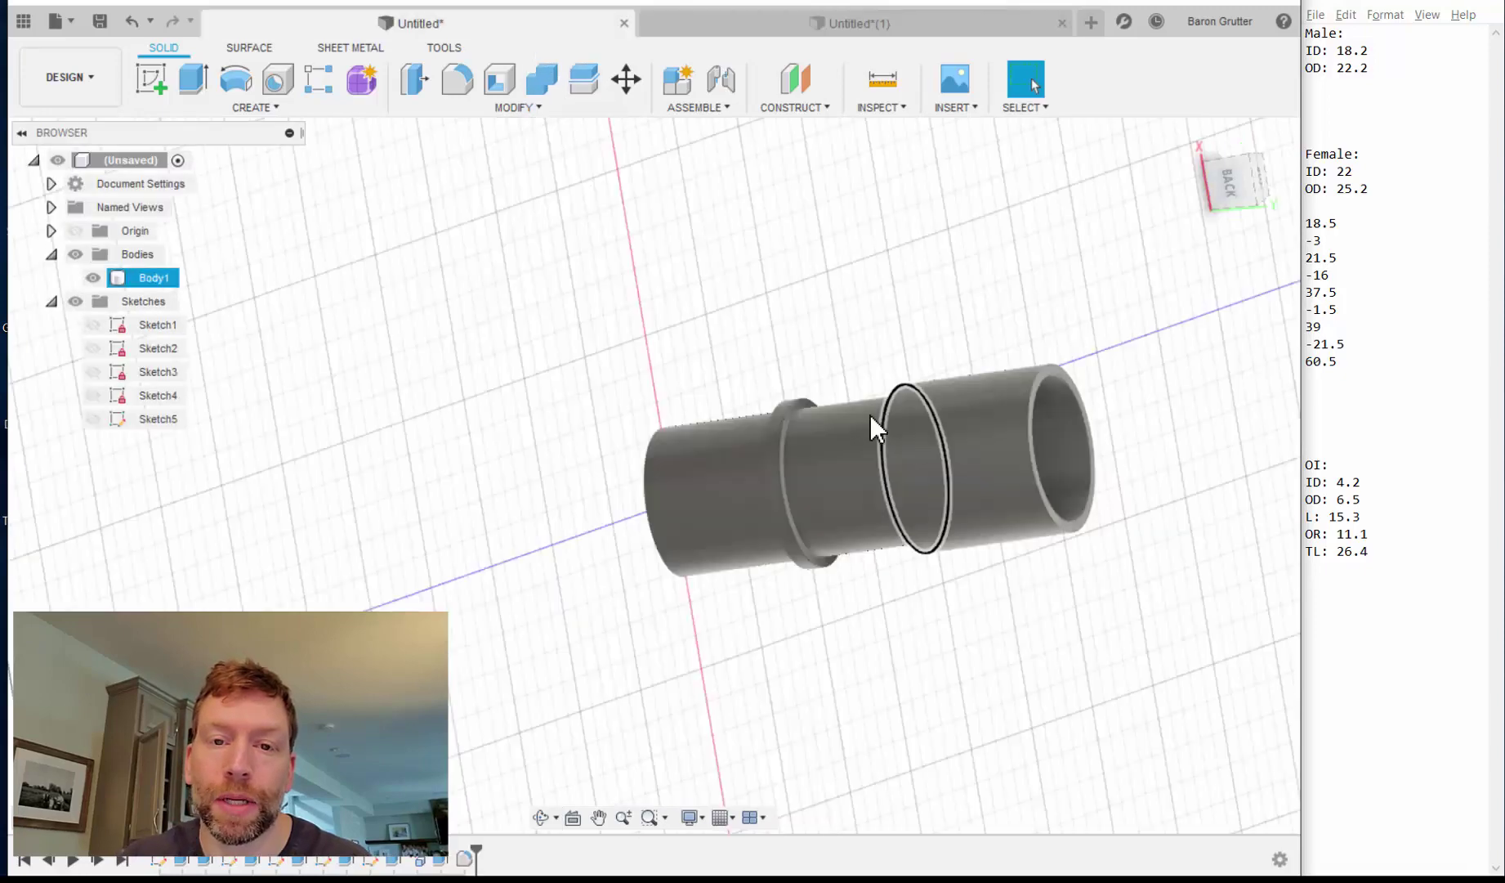
pyautogui.keyDown('shift'); pyautogui.moveTo(874, 427); pyautogui.dragTo(937, 415, button='middle'); pyautogui.keyUp('shift')
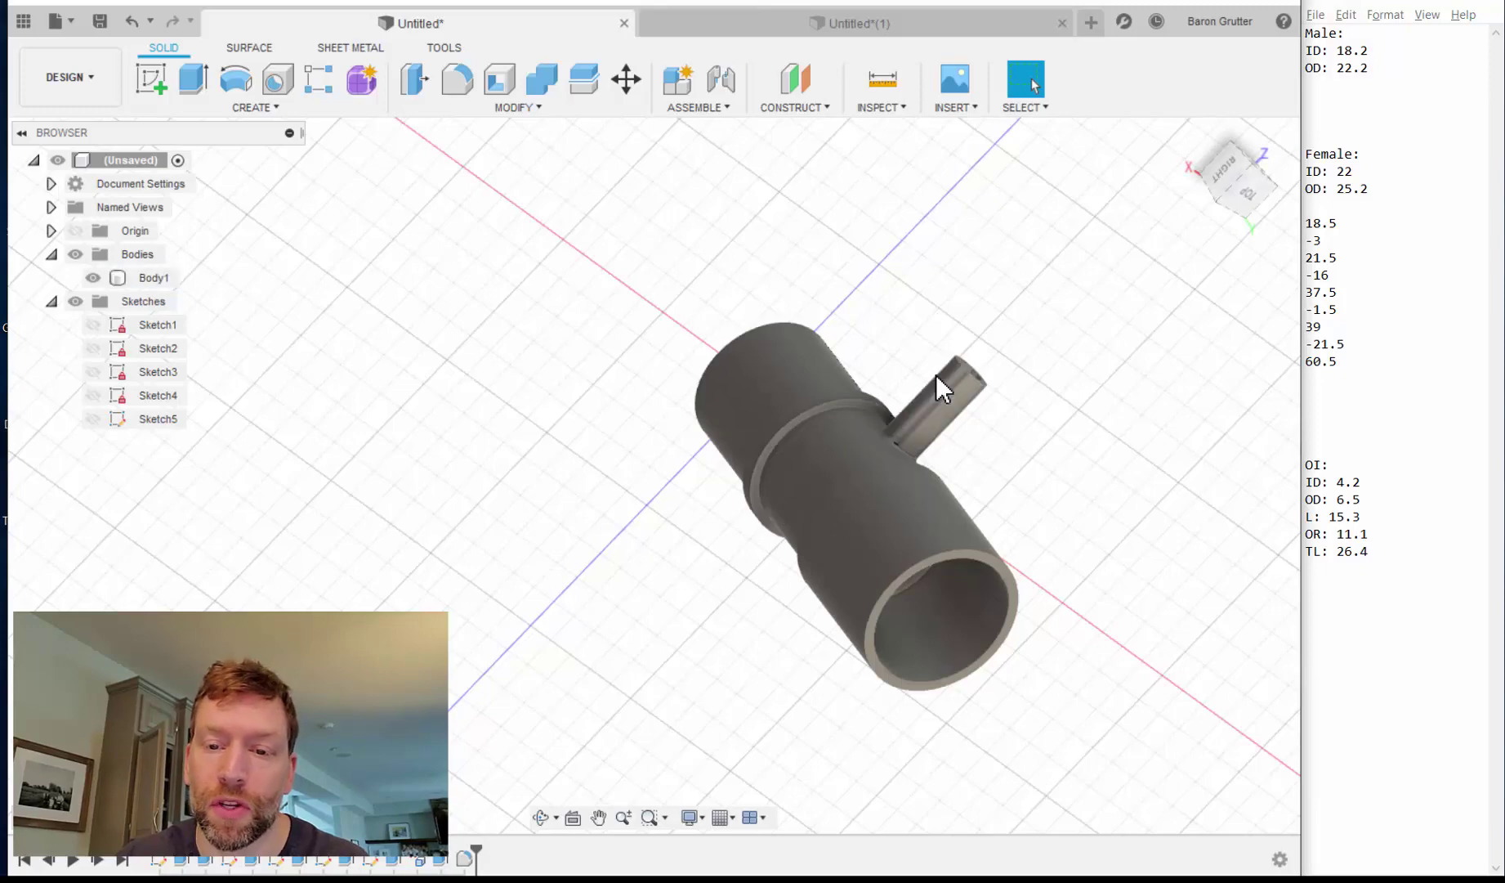
pyautogui.click(742, 30)
pyautogui.keyDown('shift'); pyautogui.moveTo(1105, 421); pyautogui.dragTo(898, 407, button='middle'); pyautogui.keyUp('shift')
pyautogui.keyDown('shift'); pyautogui.moveTo(836, 451); pyautogui.dragTo(768, 467, button='middle'); pyautogui.keyUp('shift')
pyautogui.keyDown('shift'); pyautogui.moveTo(915, 606); pyautogui.dragTo(866, 503, button='middle'); pyautogui.keyUp('shift')
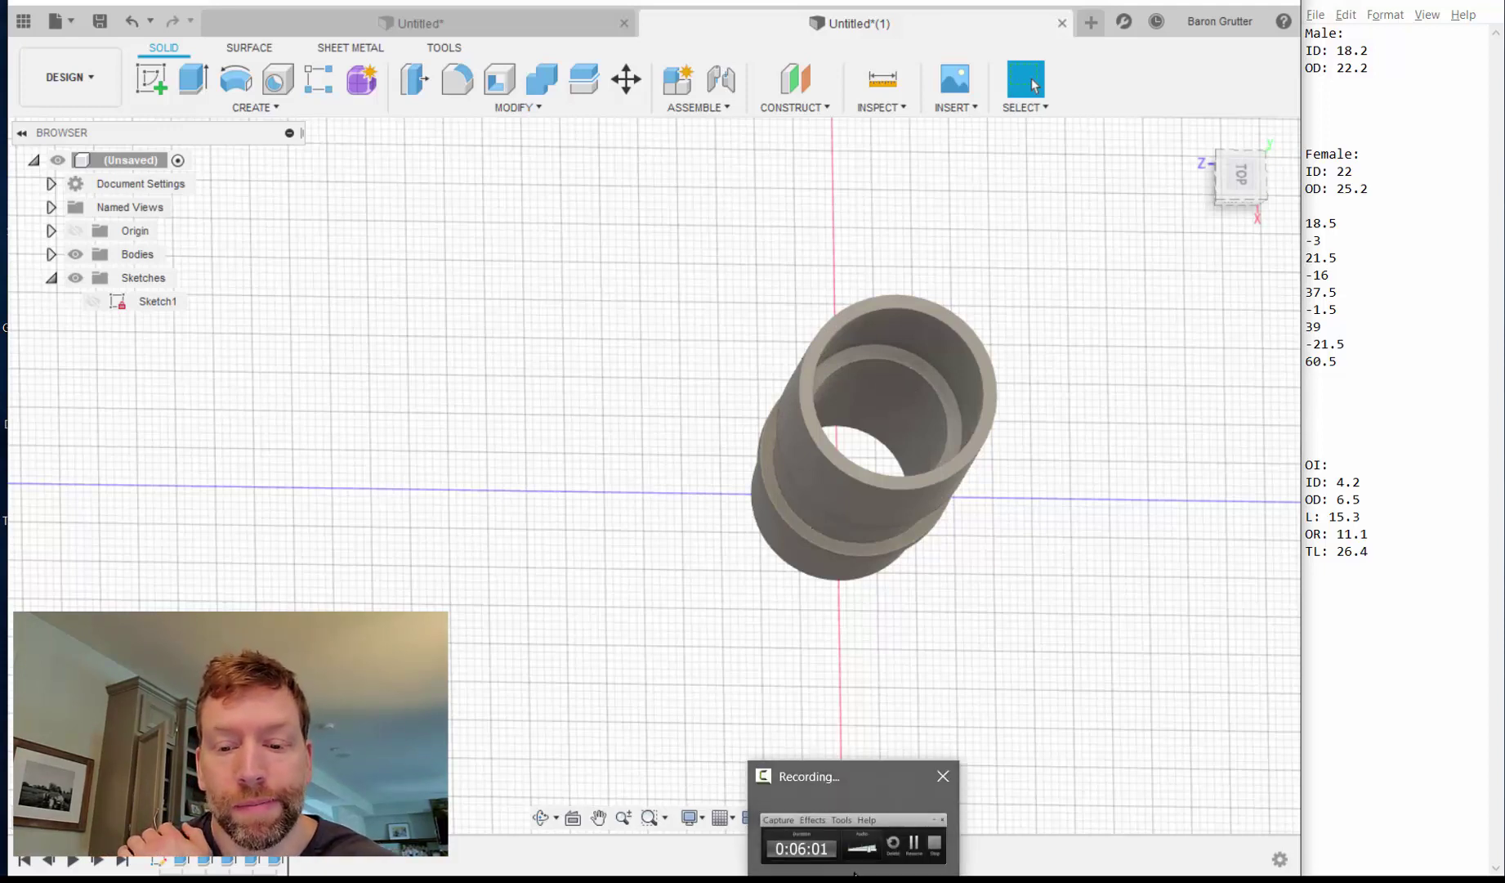
pyautogui.click(809, 806)
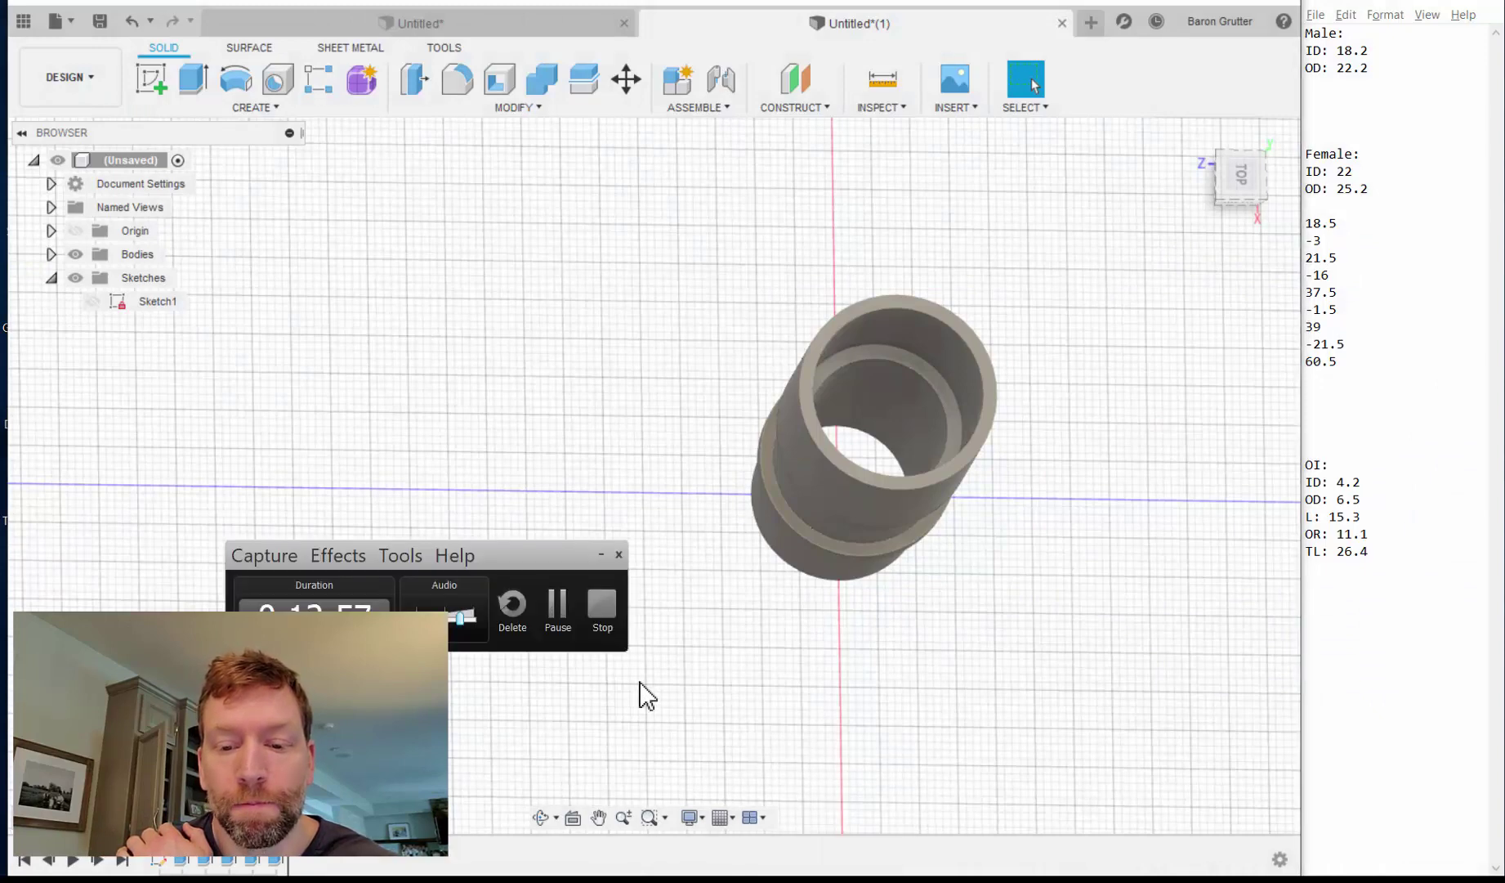